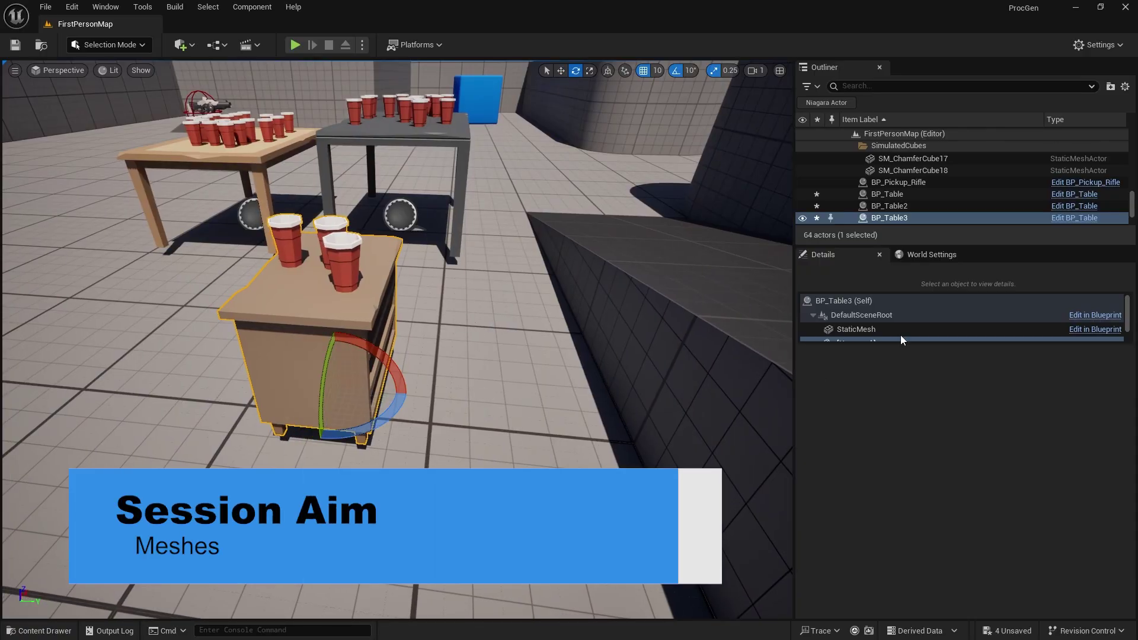
Rotate the BP_Table3 bedside table in the level and move it across the floor.
click(848, 301)
drag(389, 419, 311, 436)
right_drag(398, 425, 405, 430)
key(w)
drag(369, 380, 161, 391)
right_drag(311, 309, 305, 310)
key(a)
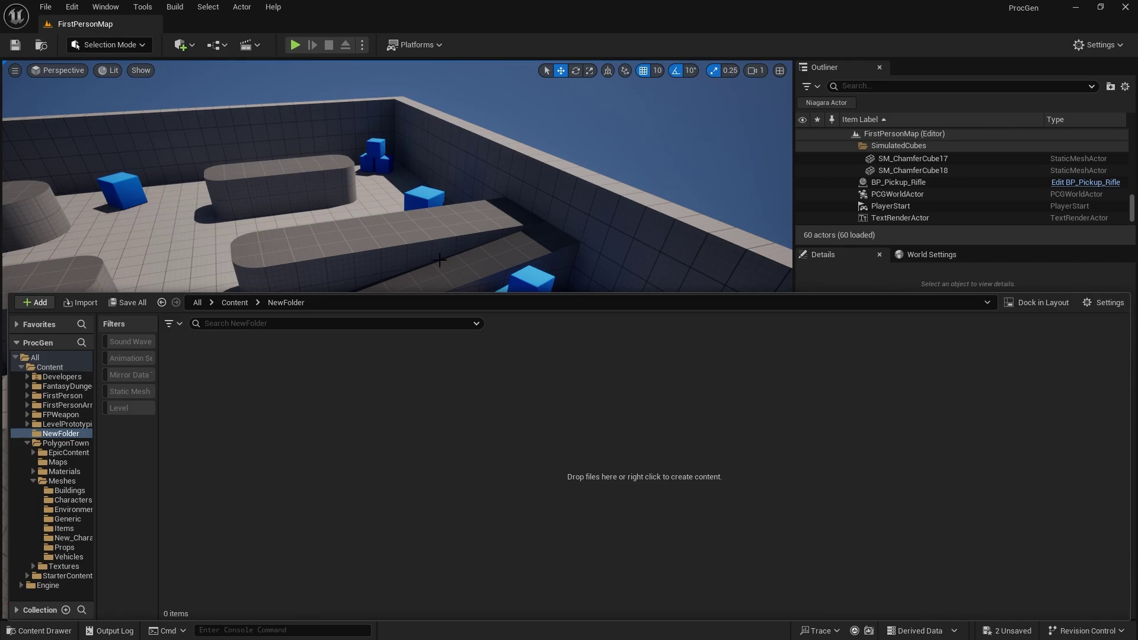
Create a Blueprint Class with Actor as its parent in NewFolder and name it BP_Table.
right_drag(343, 244, 291, 374)
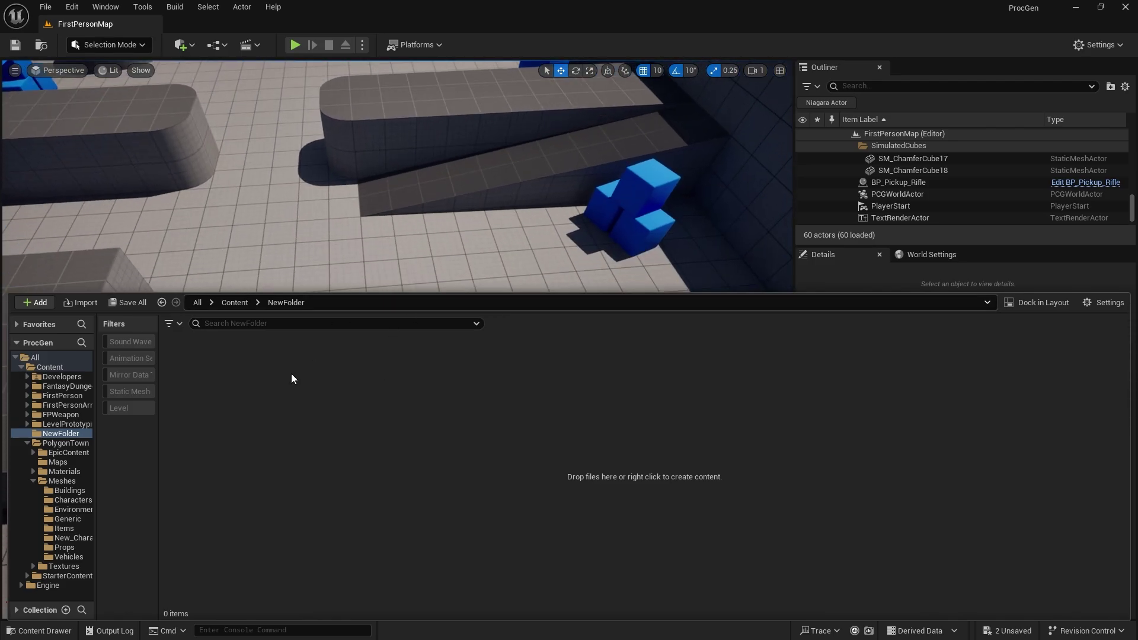
right_click(253, 393)
click(320, 255)
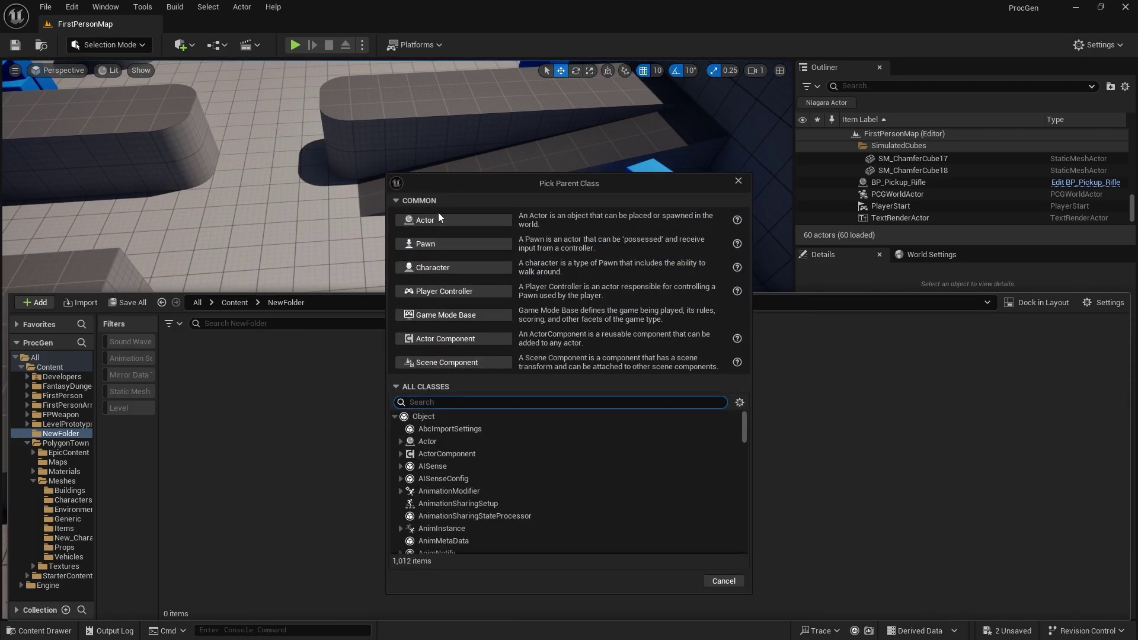
click(447, 220)
text(BP_Table)
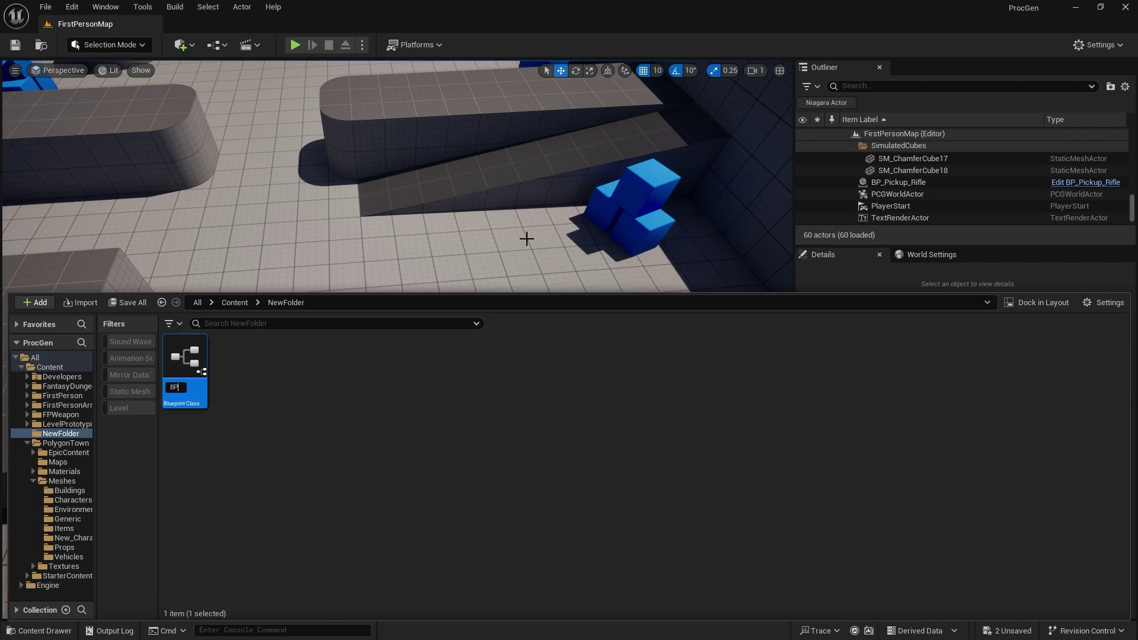
key(Return)
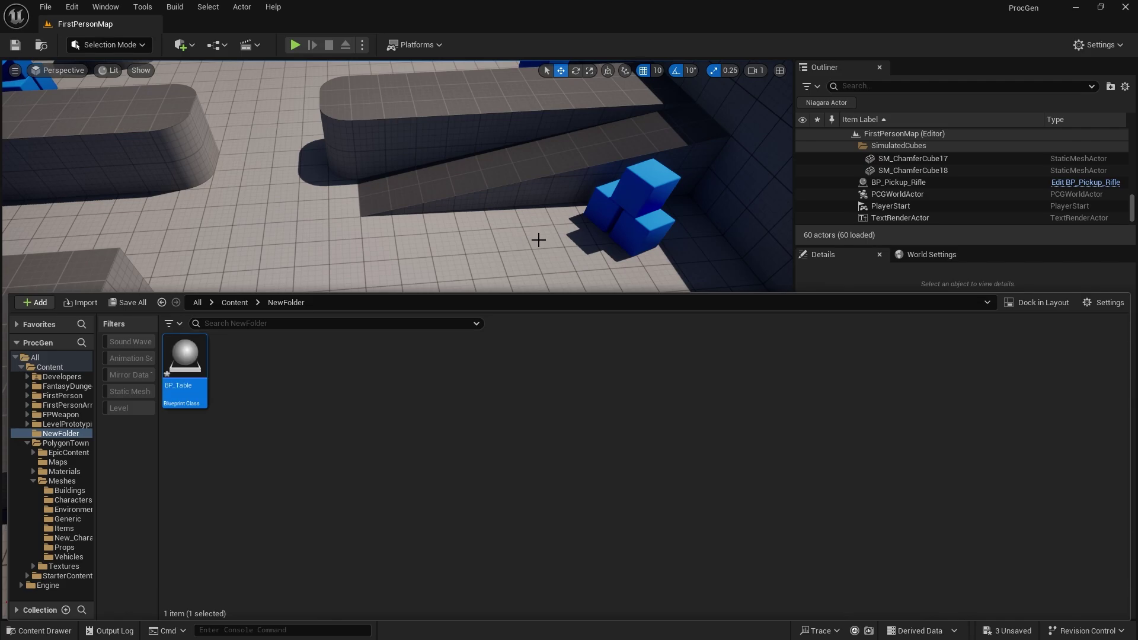
Open the BP_Table blueprint and add a Static Mesh component and a PCG component to it.
double_click(188, 363)
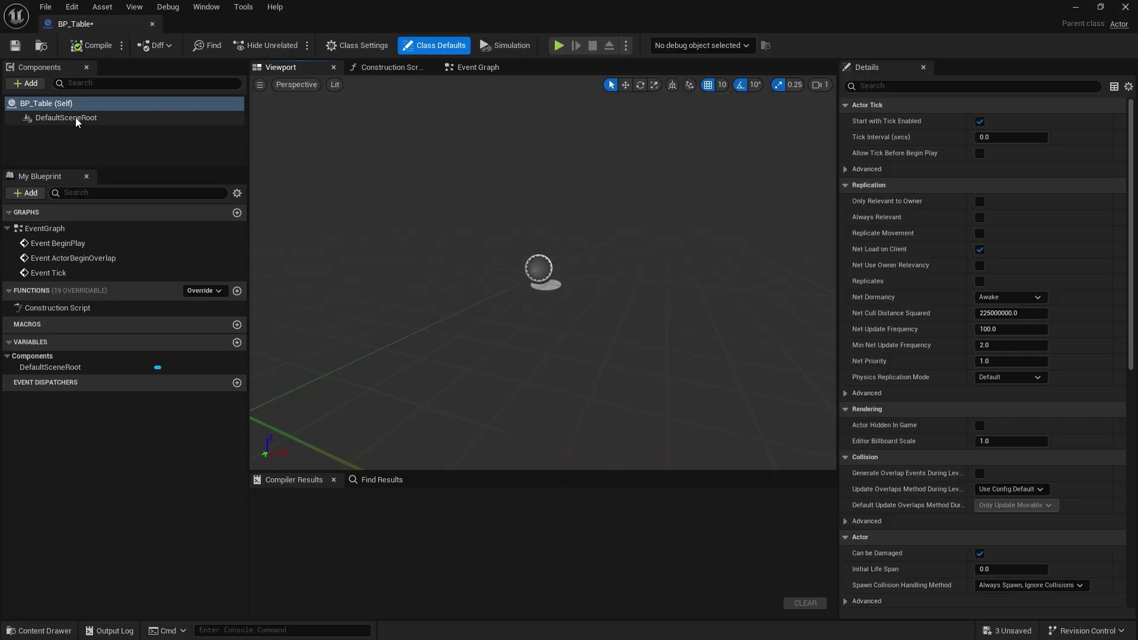
click(26, 84)
click(57, 212)
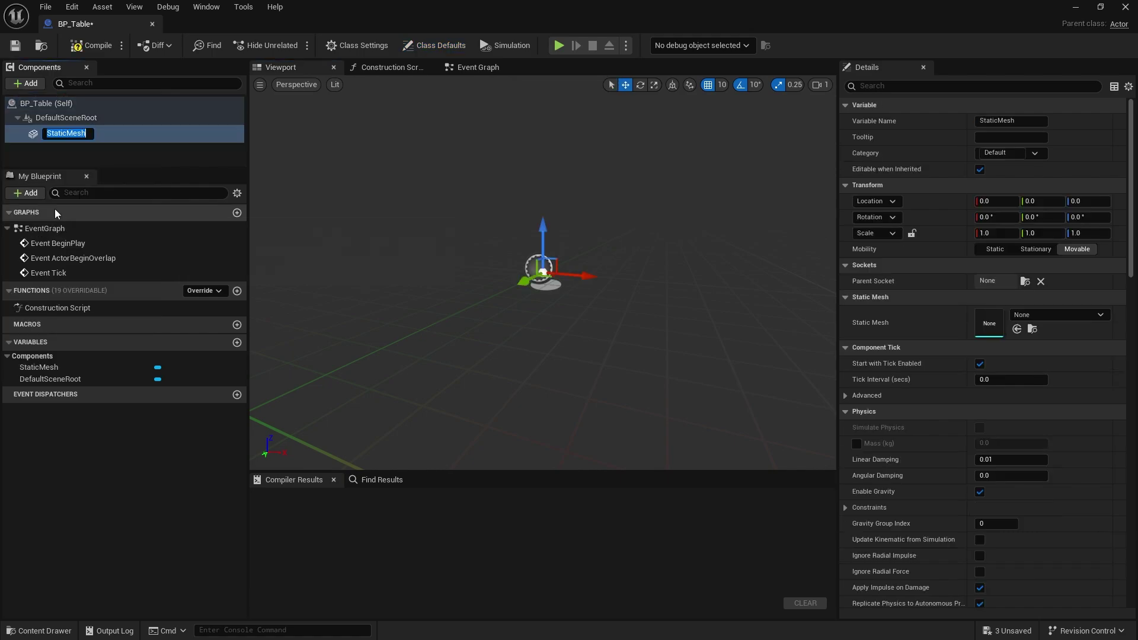
click(26, 83)
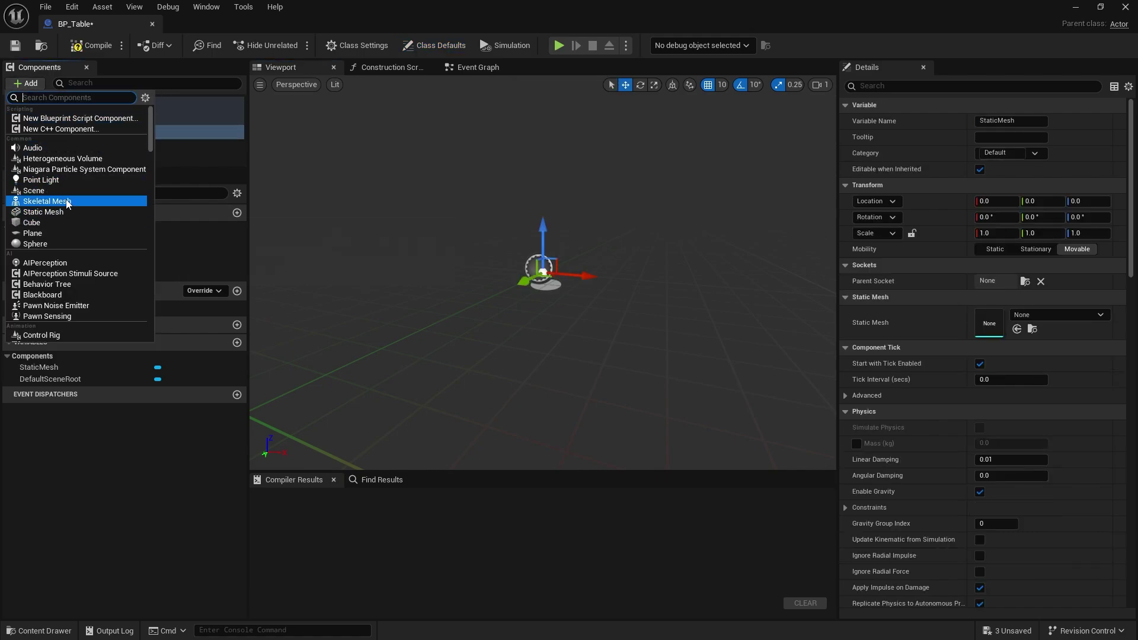
text(pcg)
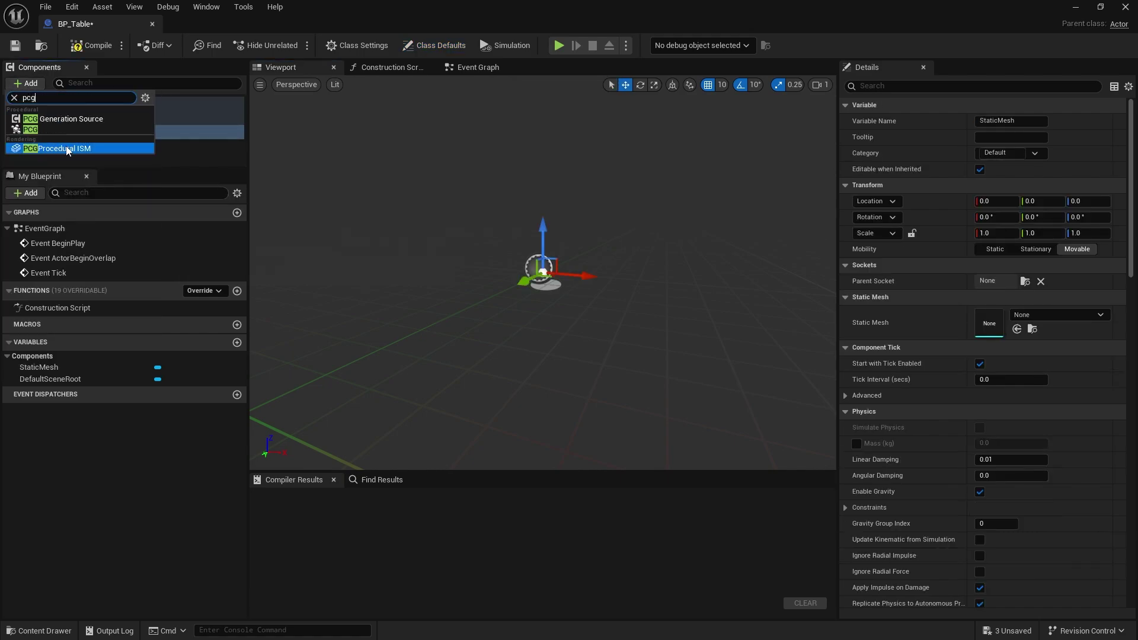
click(56, 129)
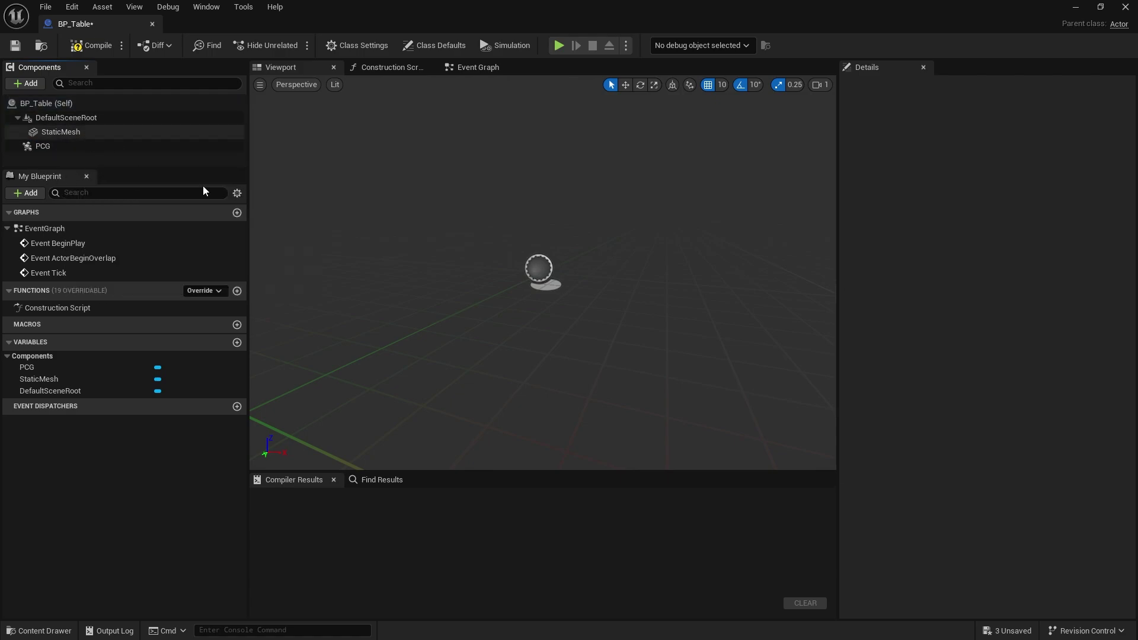
drag(148, 169, 148, 259)
click(72, 148)
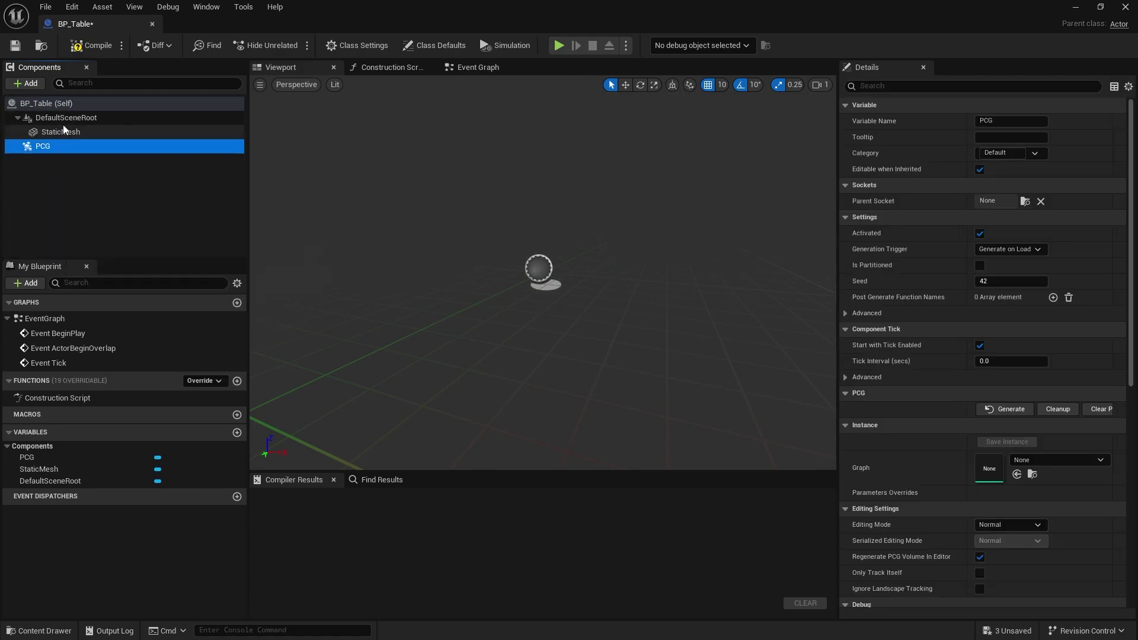
Assign SM_Prop_DiningTable_01 to the StaticMesh component, then compile, save and close the blueprint.
click(72, 133)
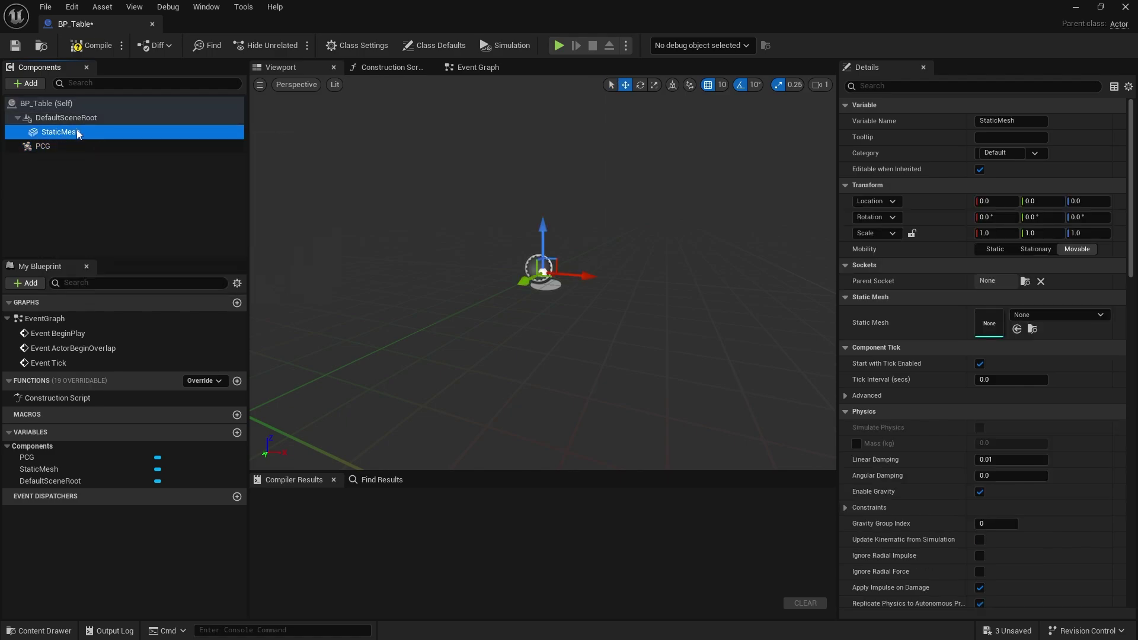
click(1033, 313)
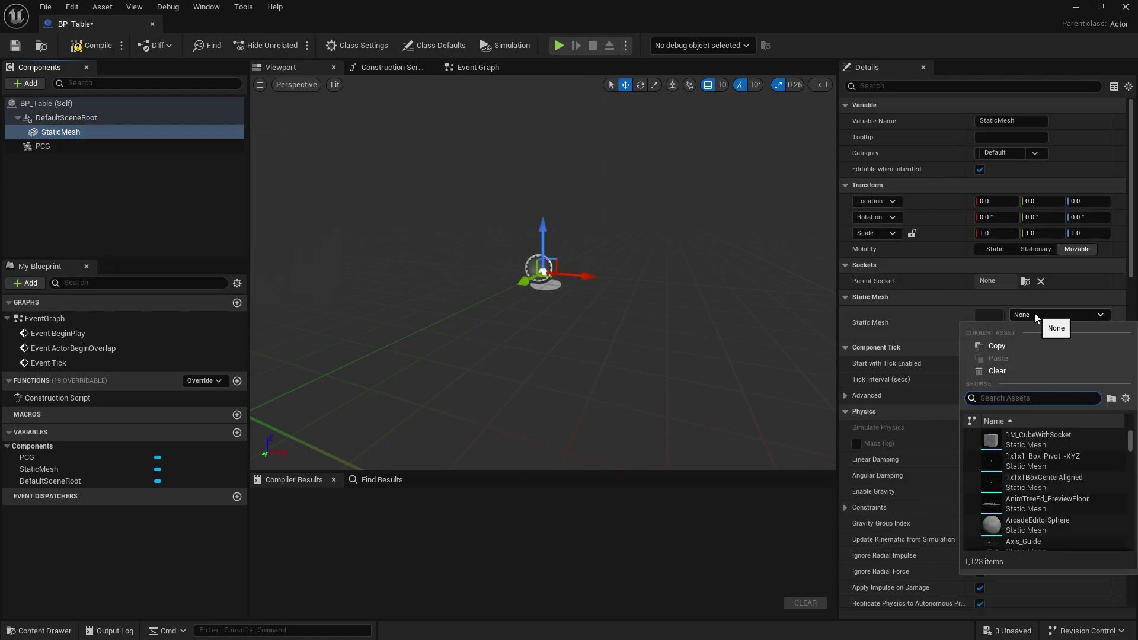
text(table)
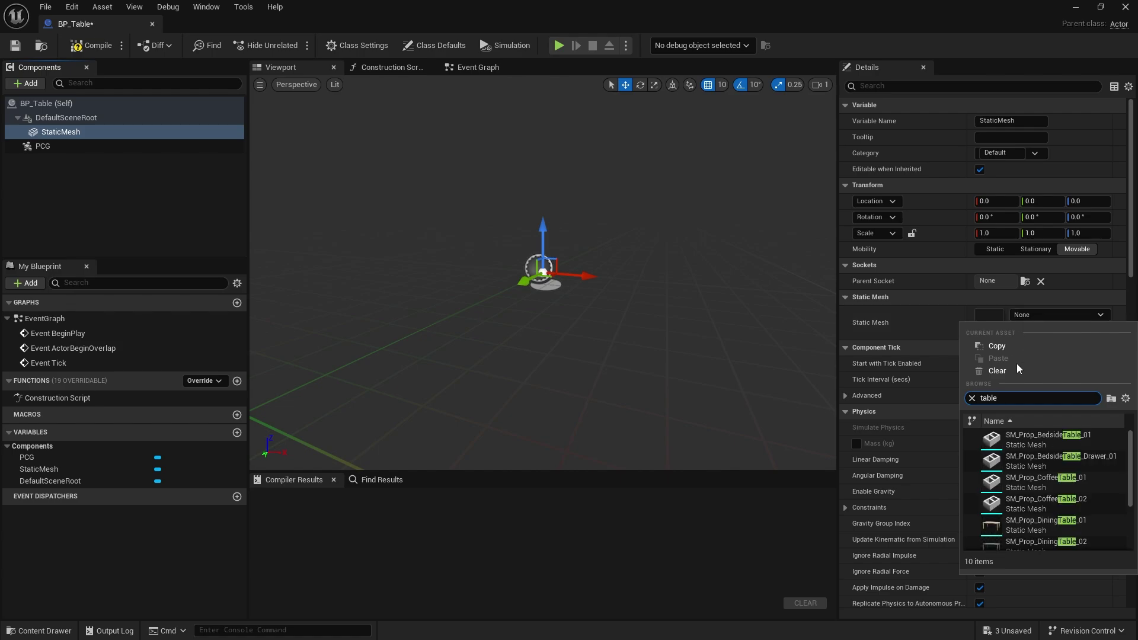
click(1054, 524)
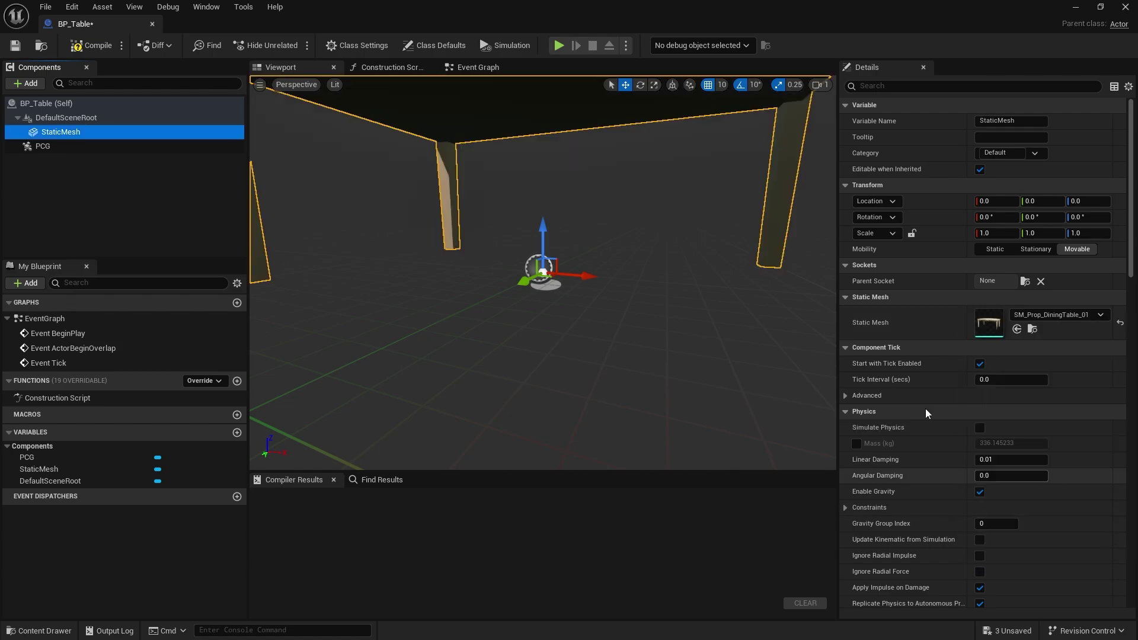
key(s)
mouse_move(655, 259)
right_down()
mouse_move(634, 309)
mouse_move(655, 259)
right_up()
click(92, 46)
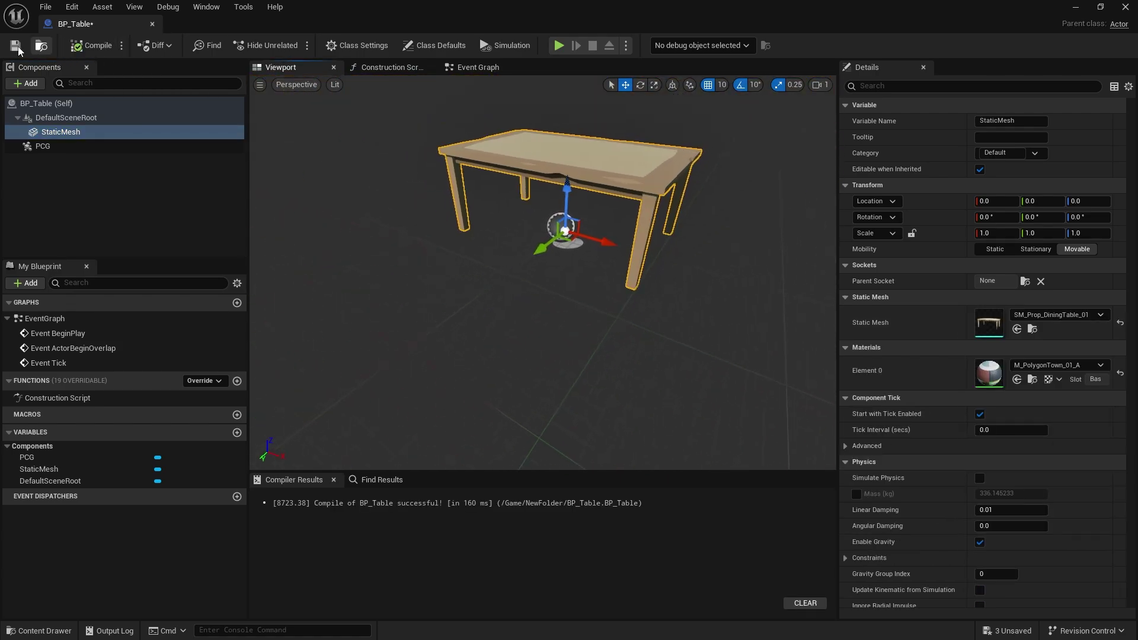
click(1125, 7)
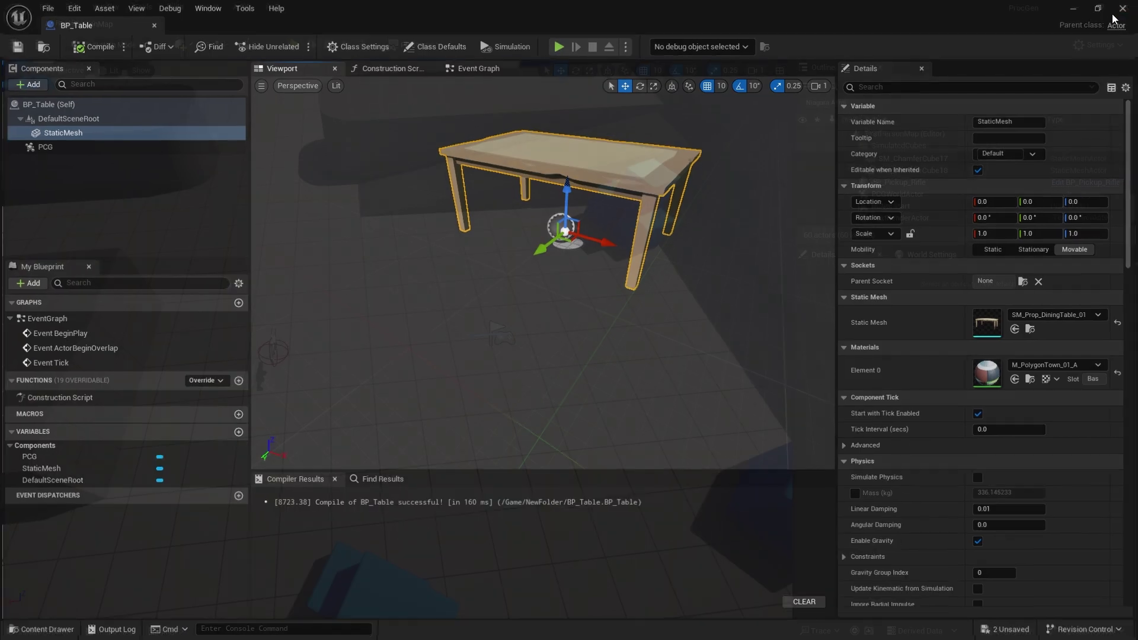
Create a PCG Graph named PCG_Table in NewFolder and open it for editing.
click(54, 632)
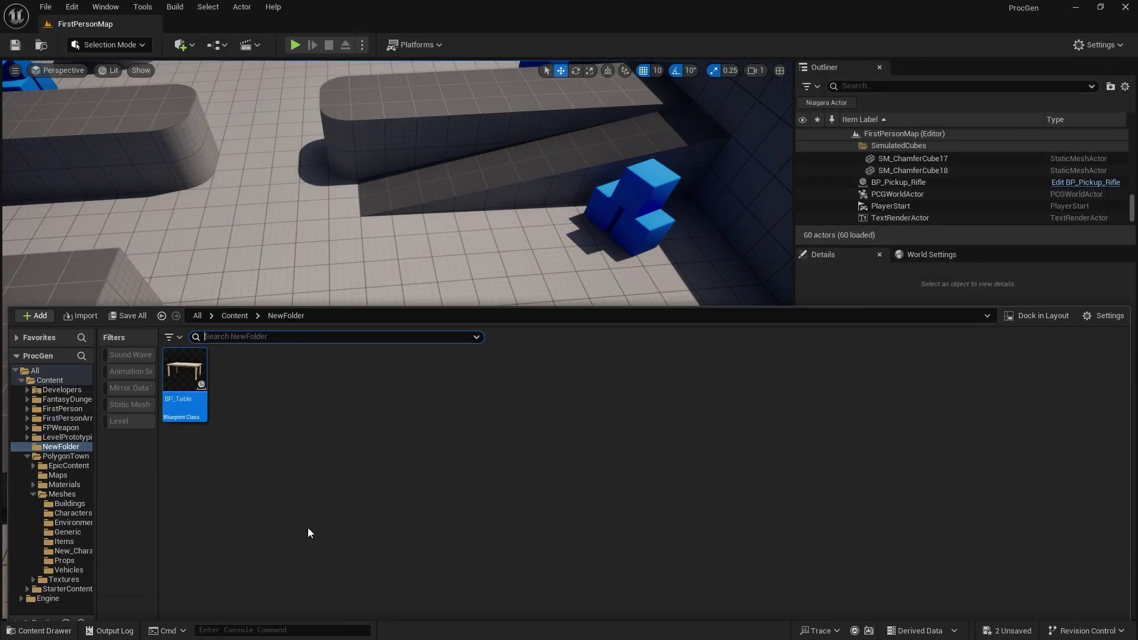
right_click(246, 385)
mouse_move(290, 568)
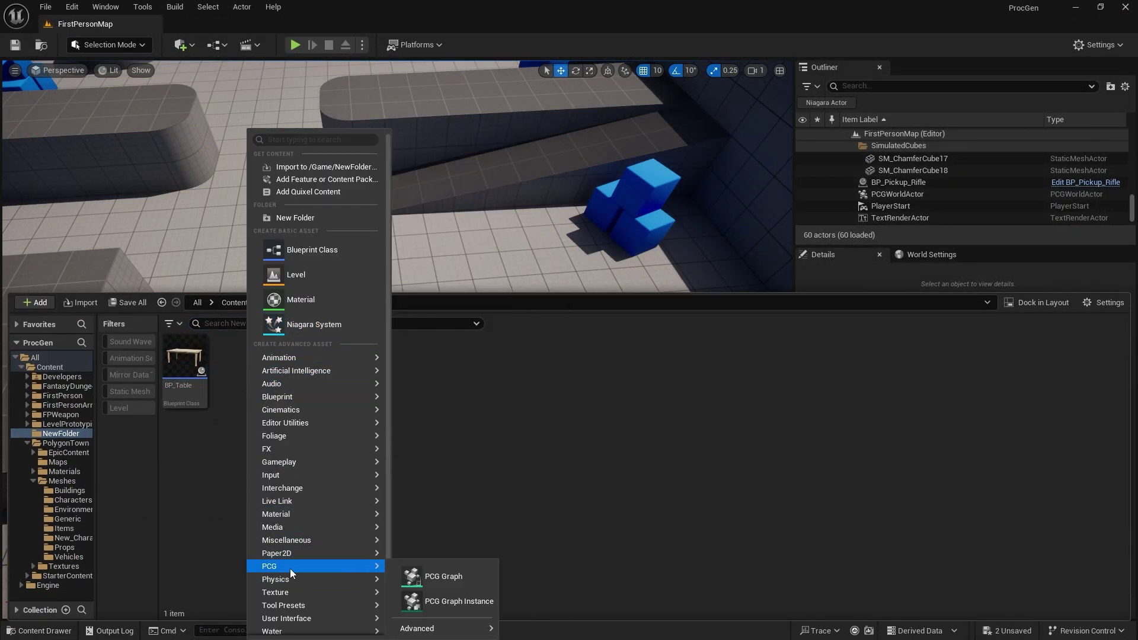
click(436, 567)
text(PCG_Table)
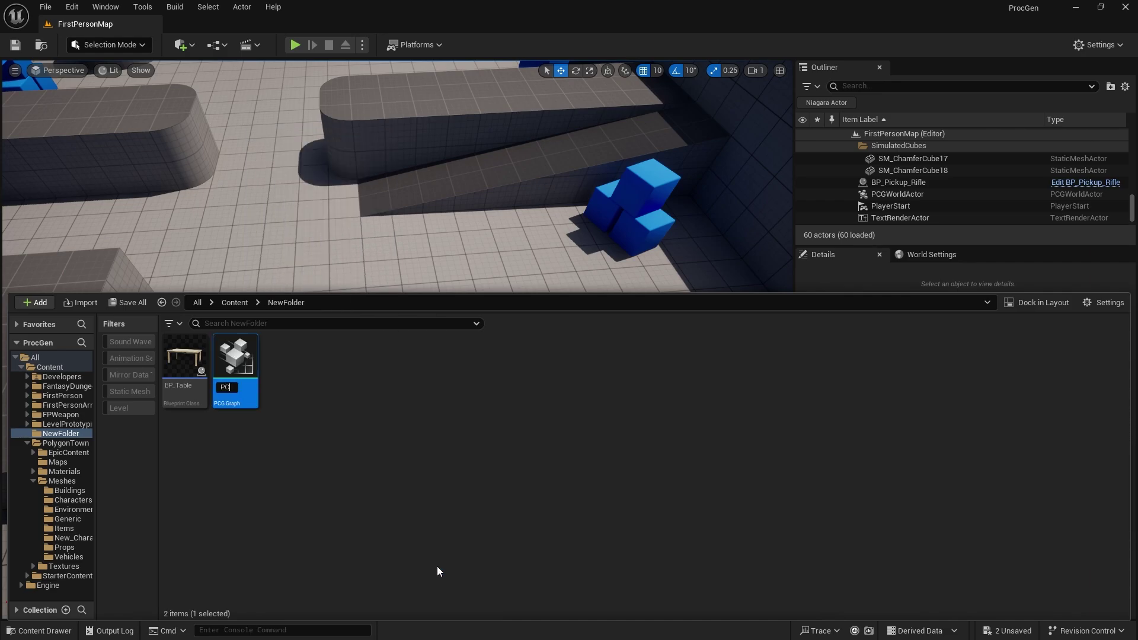
key(Return)
double_click(245, 362)
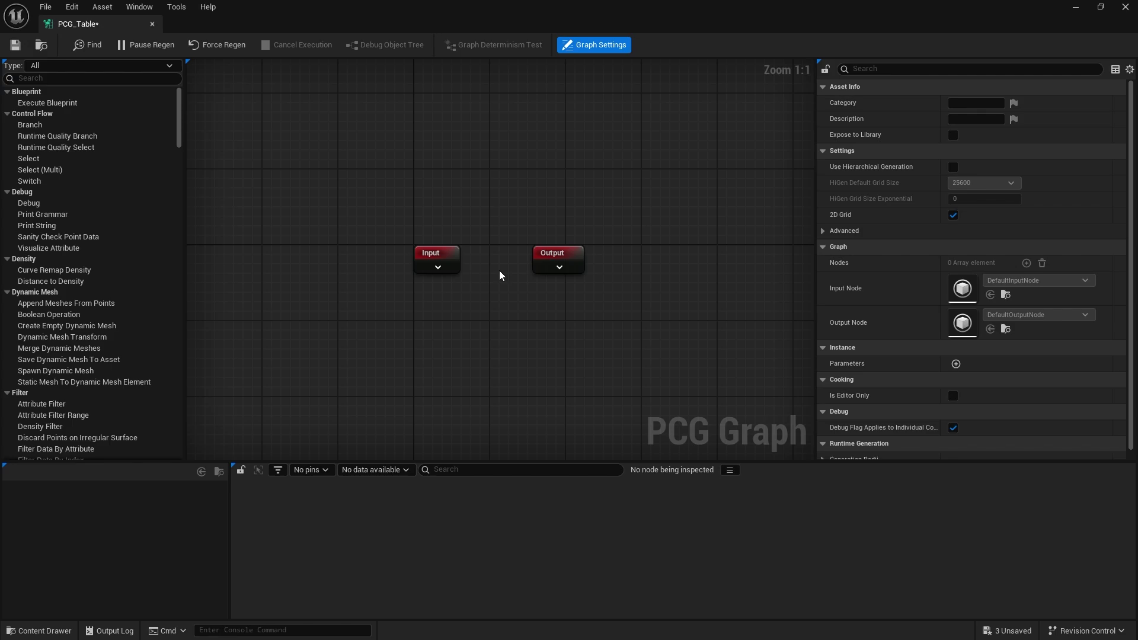
Search the graph's available nodes for "get spline" and "get mesh" to look for a way to read mesh data.
right_click(457, 314)
text(get spline)
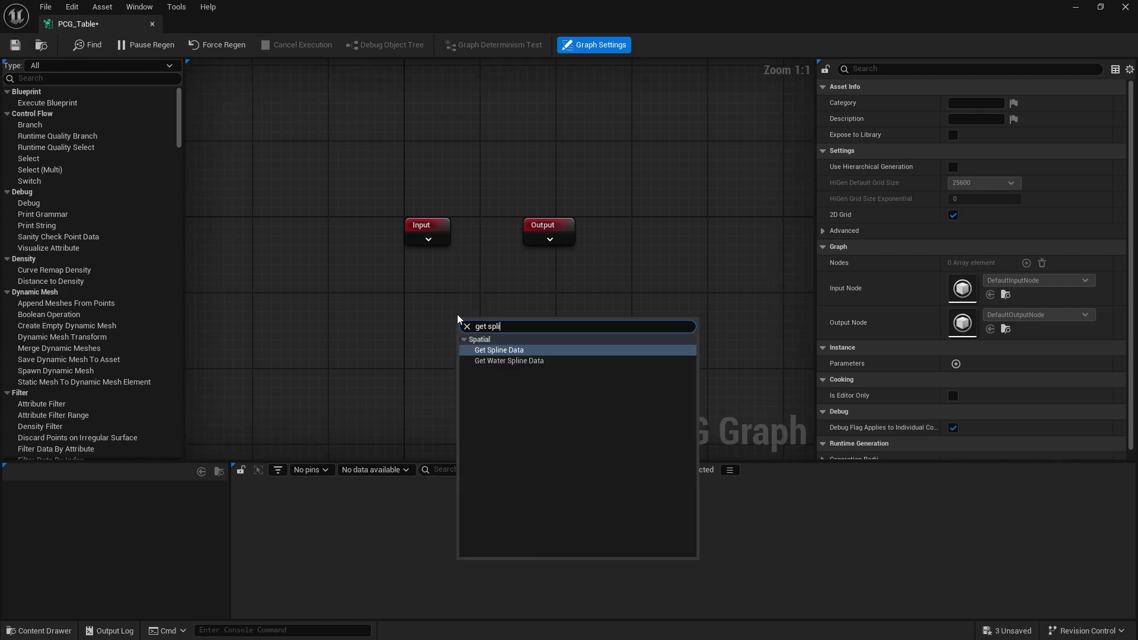
key(BackSpace)
key(BackSpace)
key(BackSpace)
key(BackSpace)
key(BackSpace)
key(BackSpace)
key(BackSpace)
key(BackSpace)
key(BackSpace)
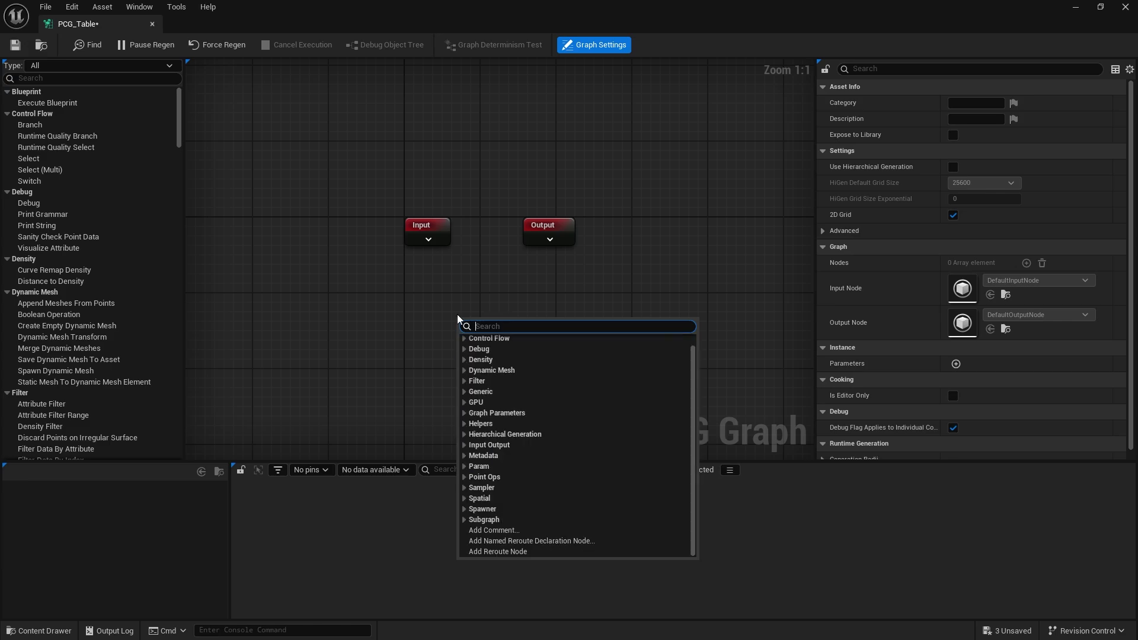
text(get mesh)
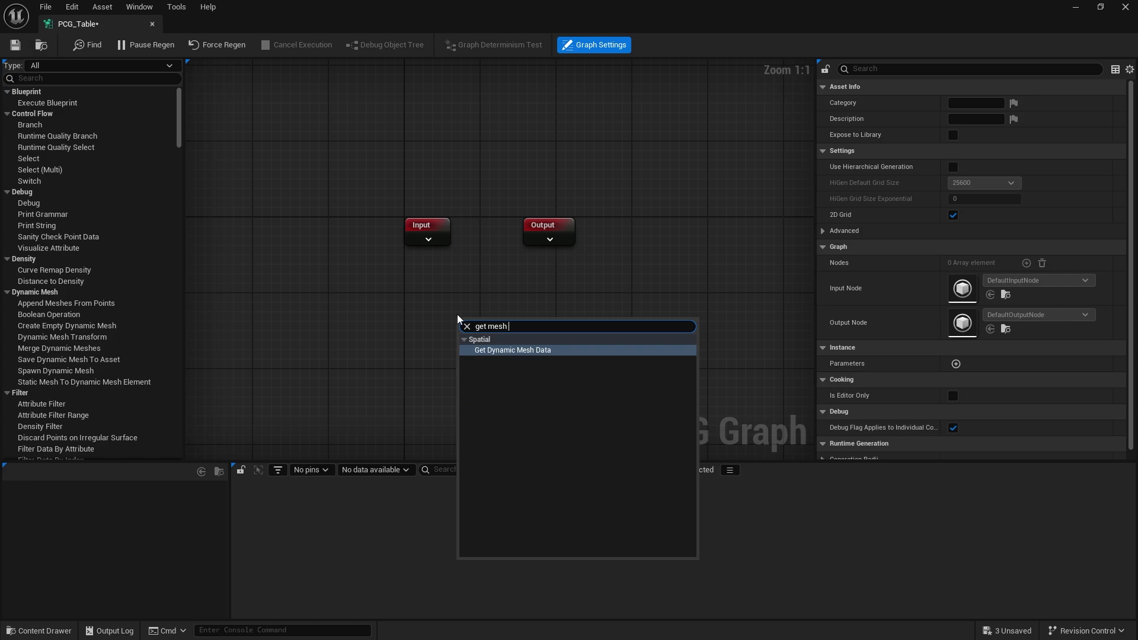
key(BackSpace)
key(BackSpace)
key(BackSpace)
key(BackSpace)
key(BackSpace)
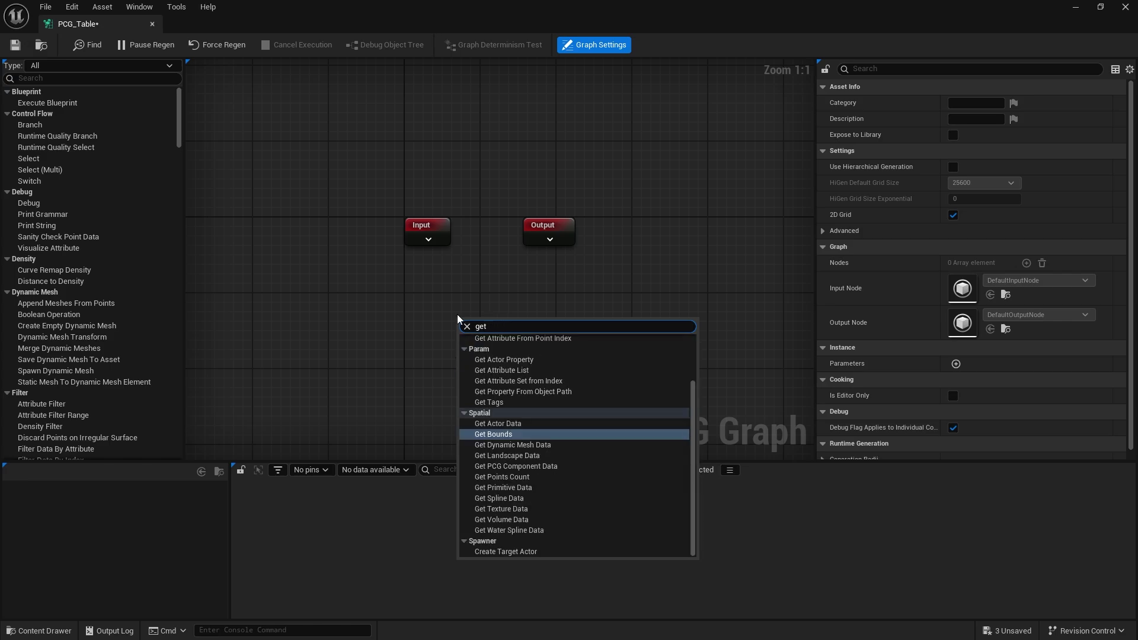
key(BackSpace)
key(BackSpace)
key(BackSpace)
key(BackSpace)
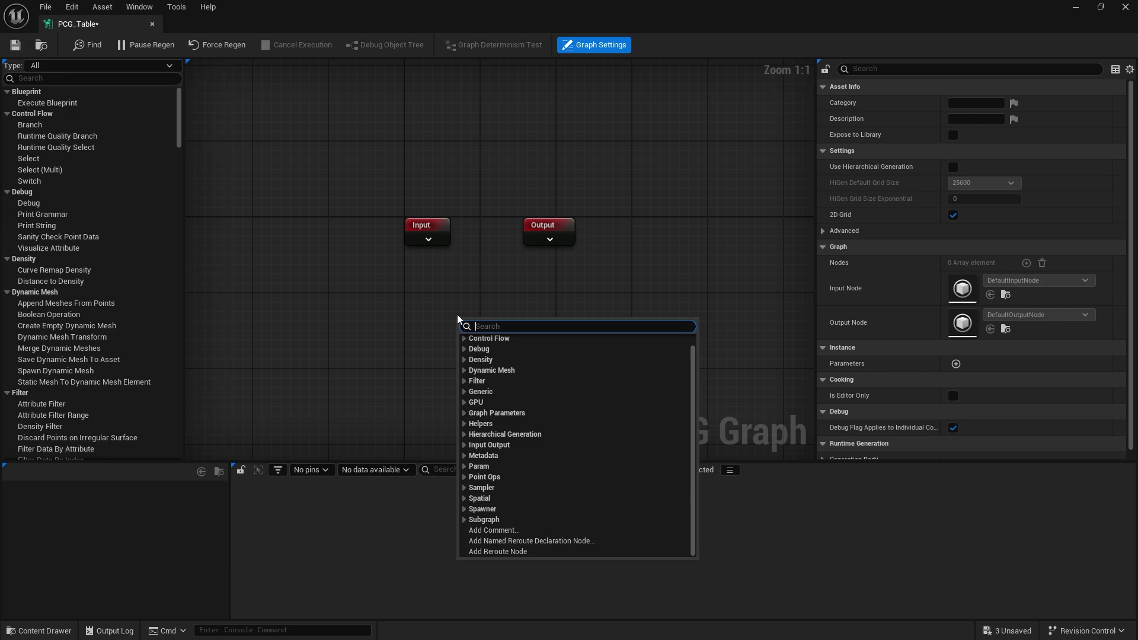
Add a Get Actor Property node and place it below the Input node.
text(get actor)
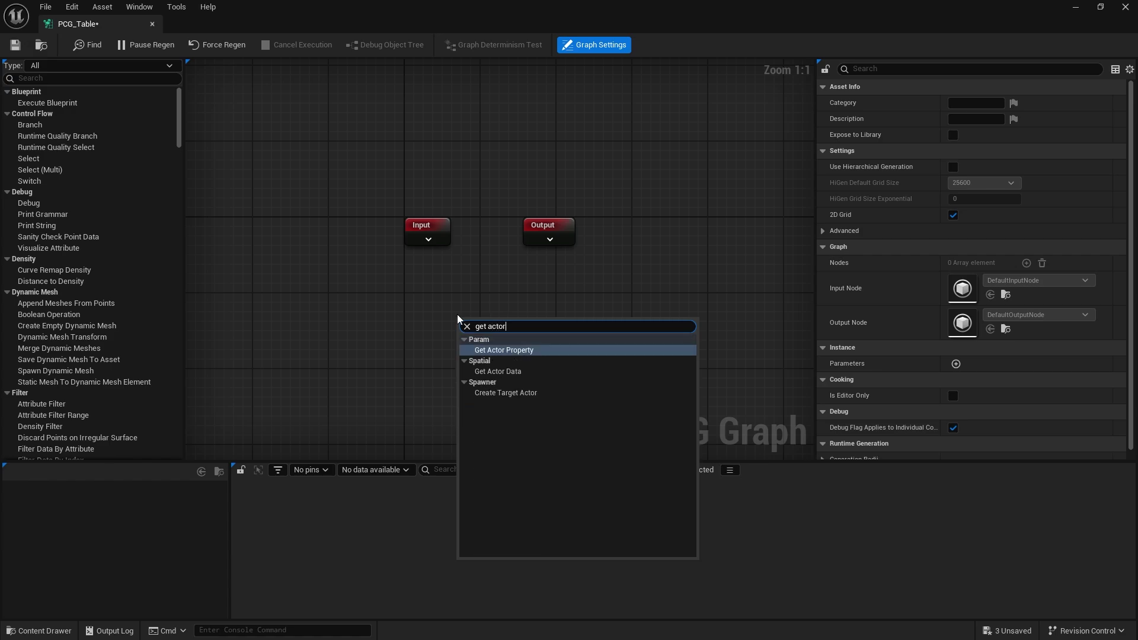
key(Return)
drag(483, 334, 450, 327)
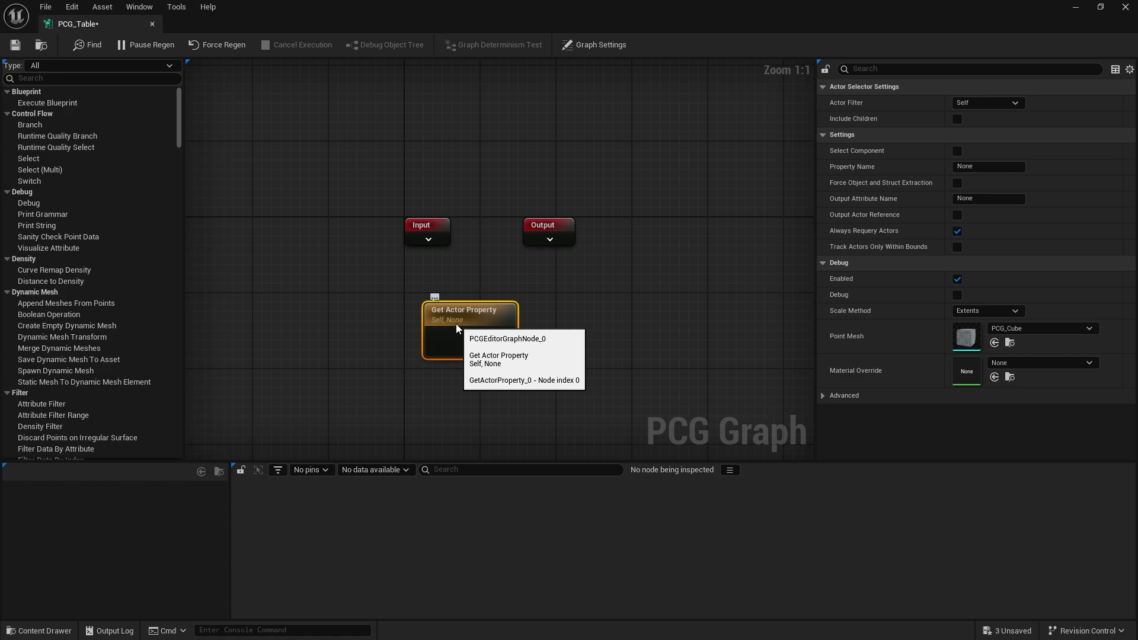
Enable Select Component on the Get Actor Property node and set its Component Class to StaticMeshComponent.
click(957, 152)
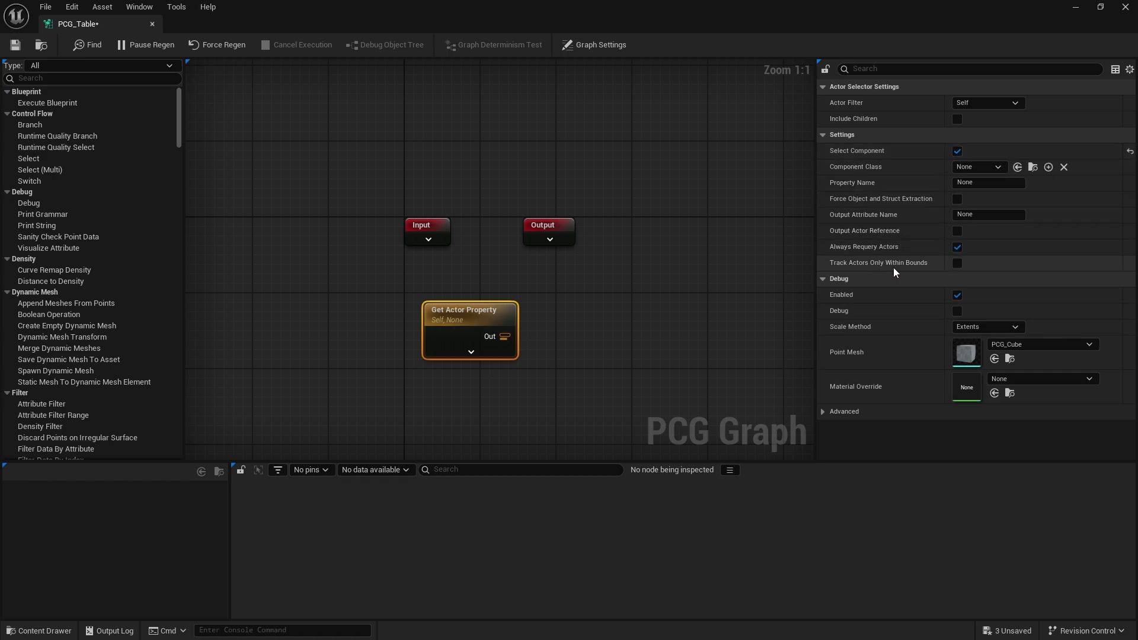
click(973, 169)
text(st)
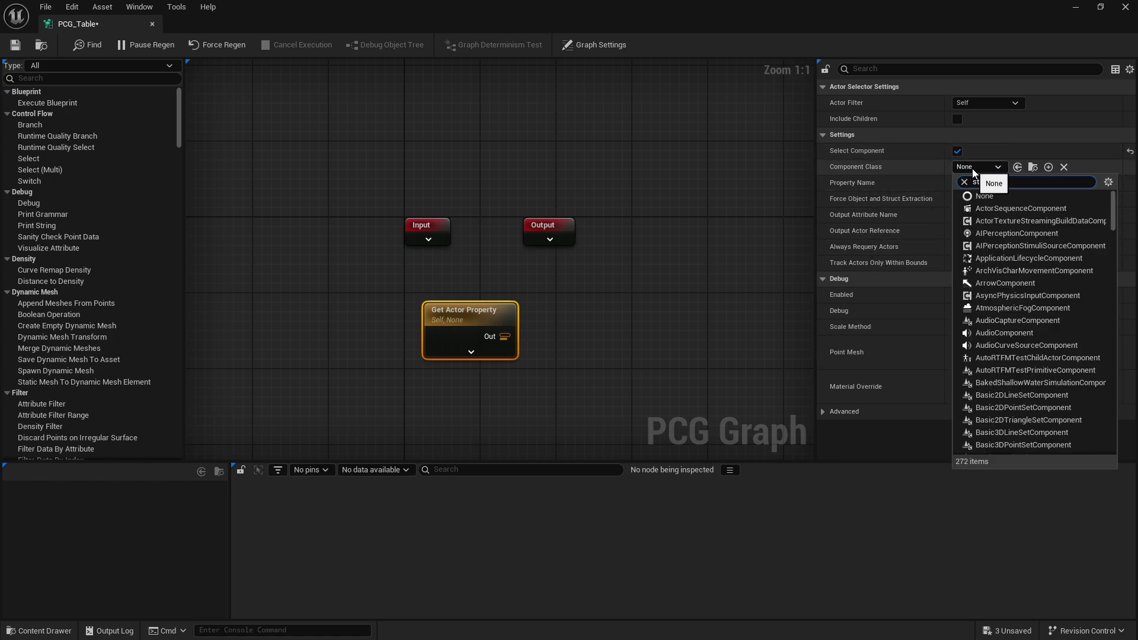
text(aticmesh)
click(1017, 282)
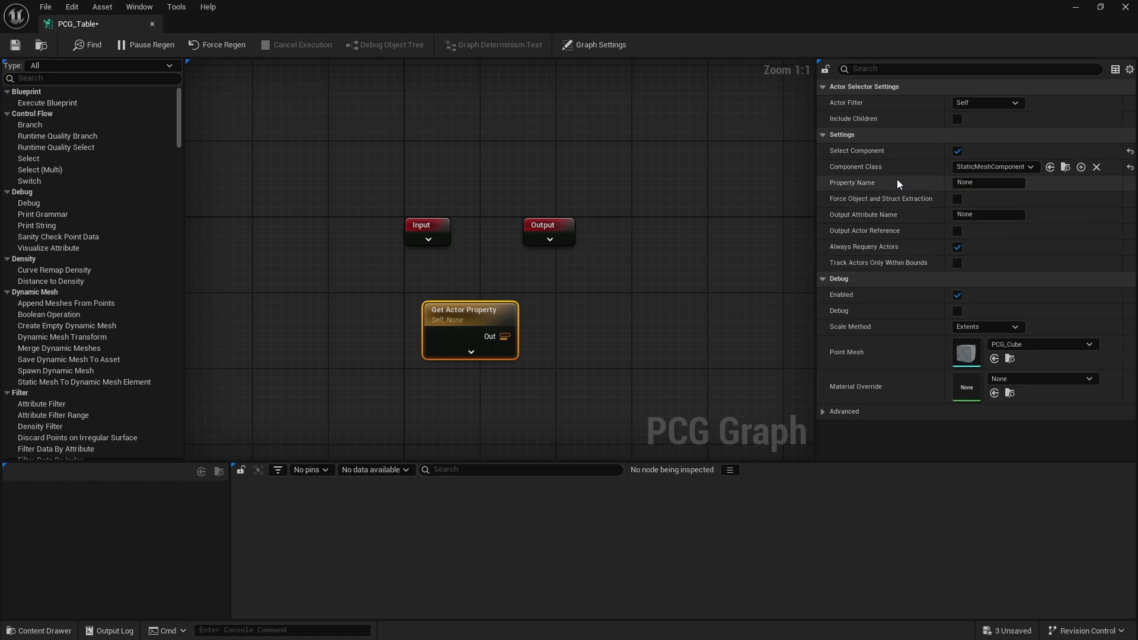
Consult the BP_Table blueprint for the mesh property and set the Get Actor Property node's Property Name to StaticMesh.
click(954, 185)
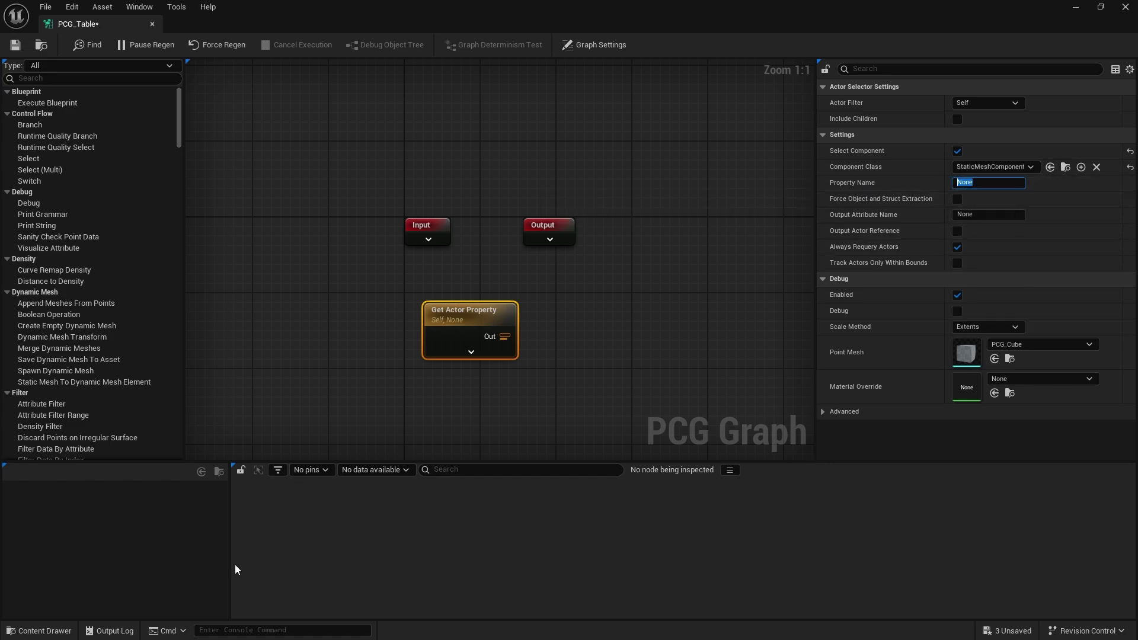
click(38, 630)
click(178, 467)
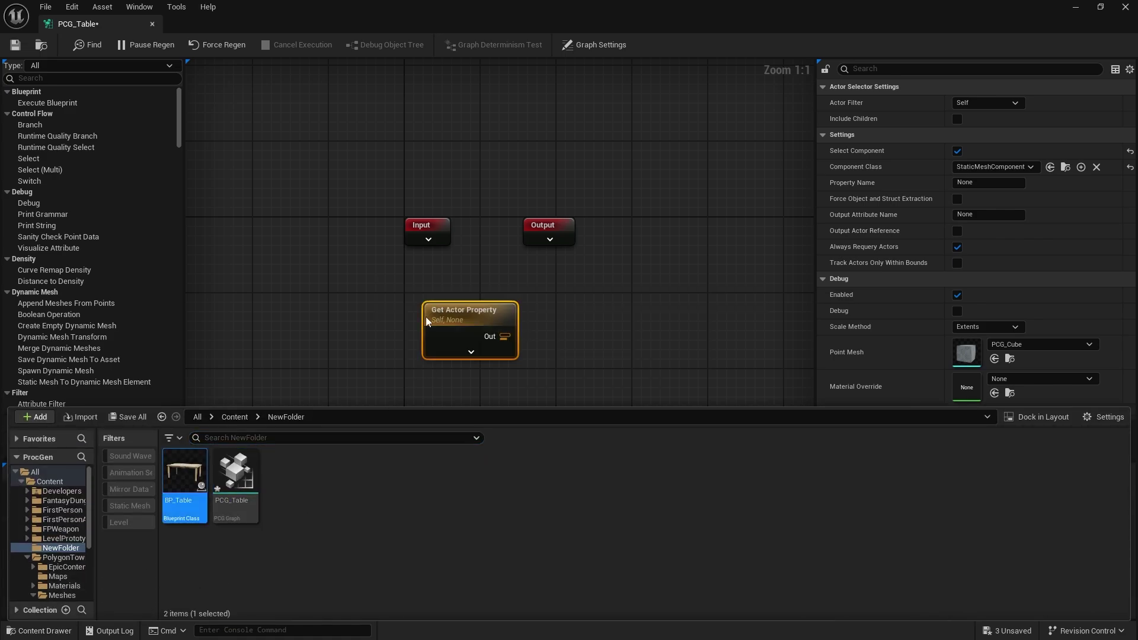
double_click(178, 467)
click(108, 27)
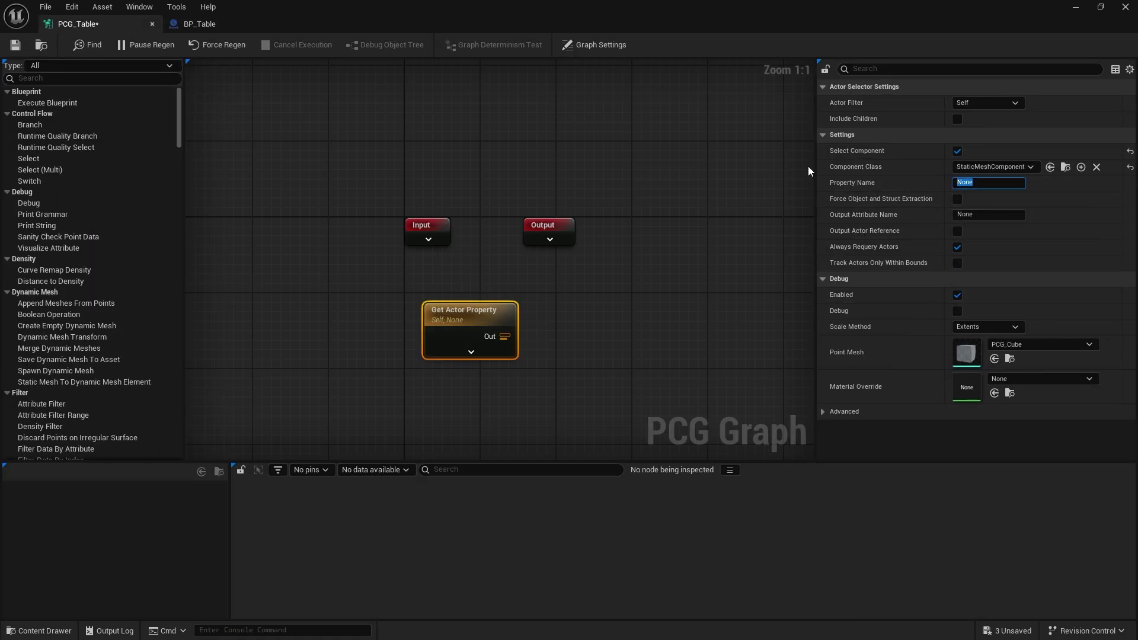
text(StaticMesh)
key(Return)
right_drag(654, 376, 629, 352)
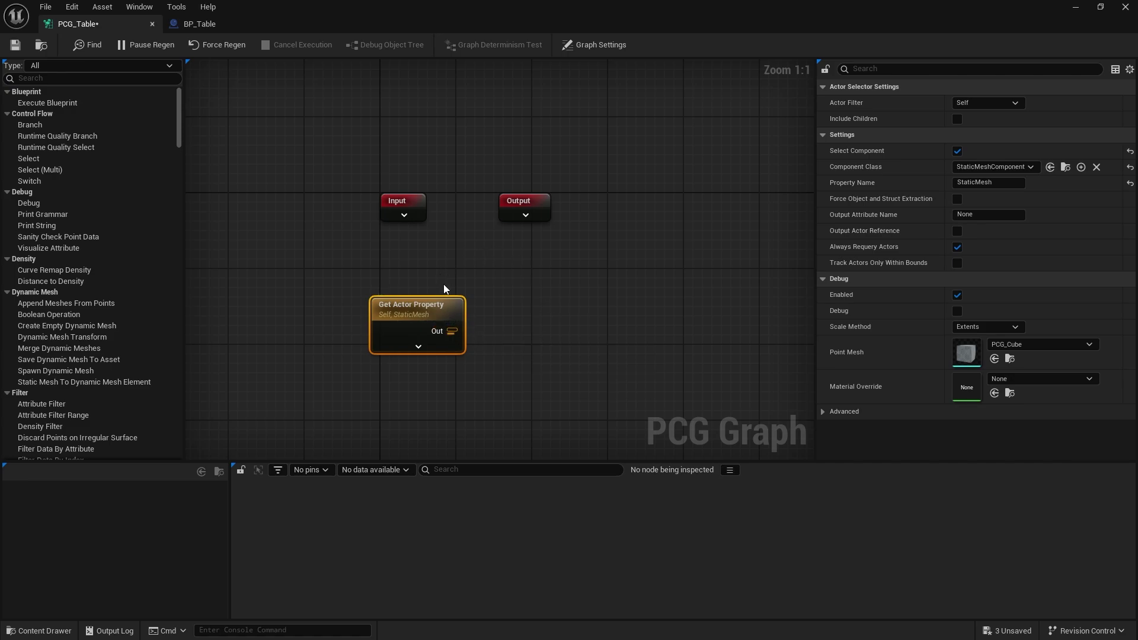
Compare the StaticMesh component's Static Mesh property in the BP_Table blueprint with the Get Actor Property node's settings in PCG_Table.
drag(412, 304, 431, 314)
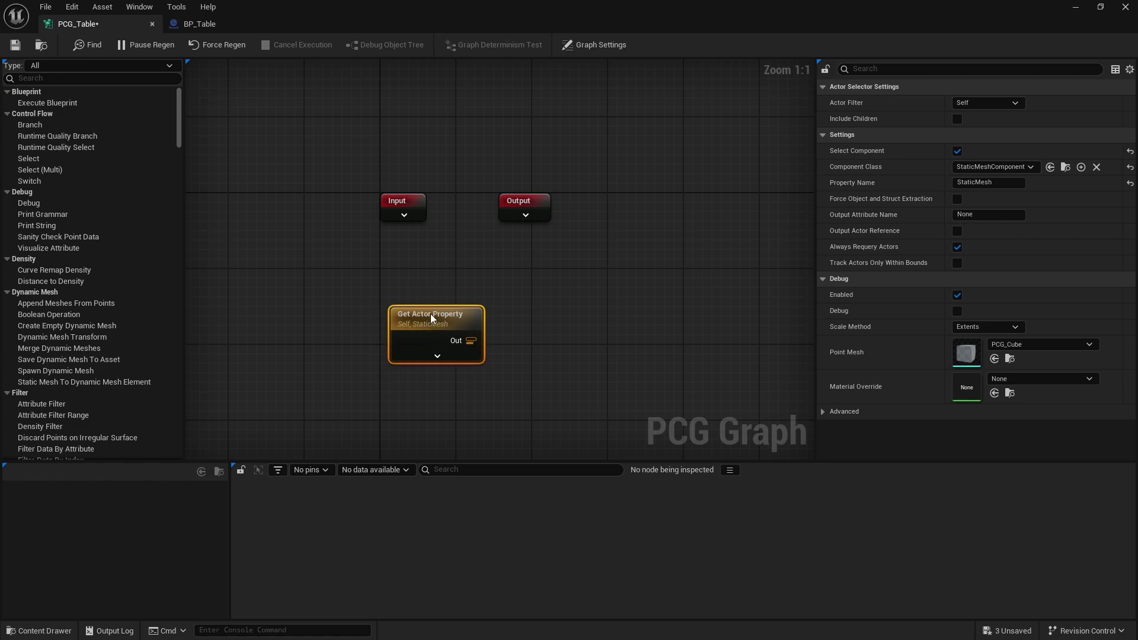
click(233, 25)
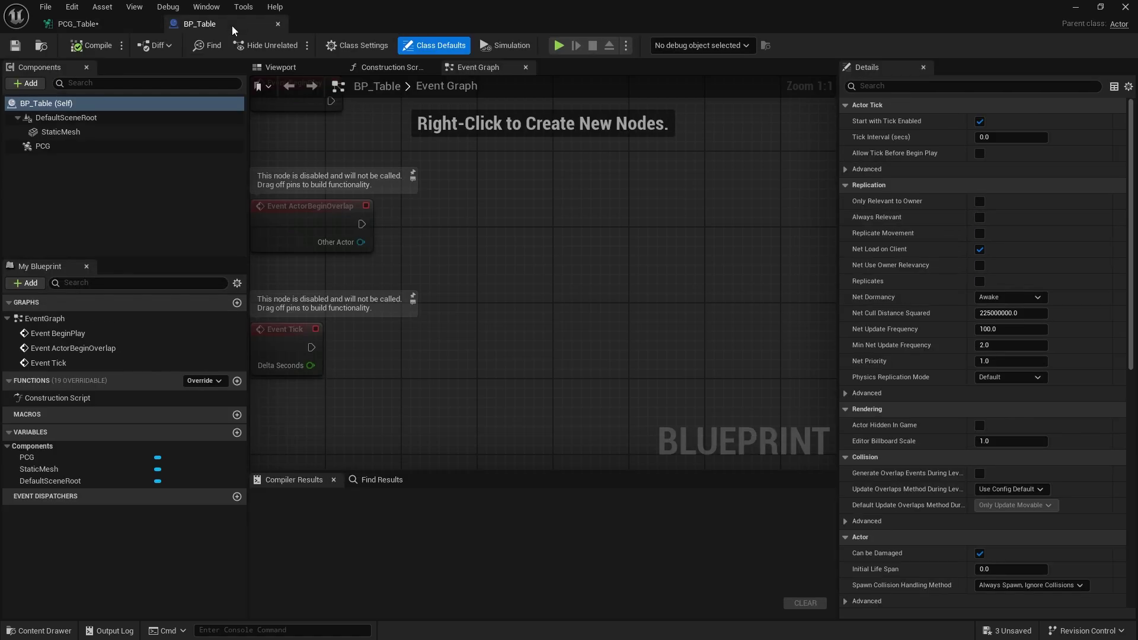
click(121, 132)
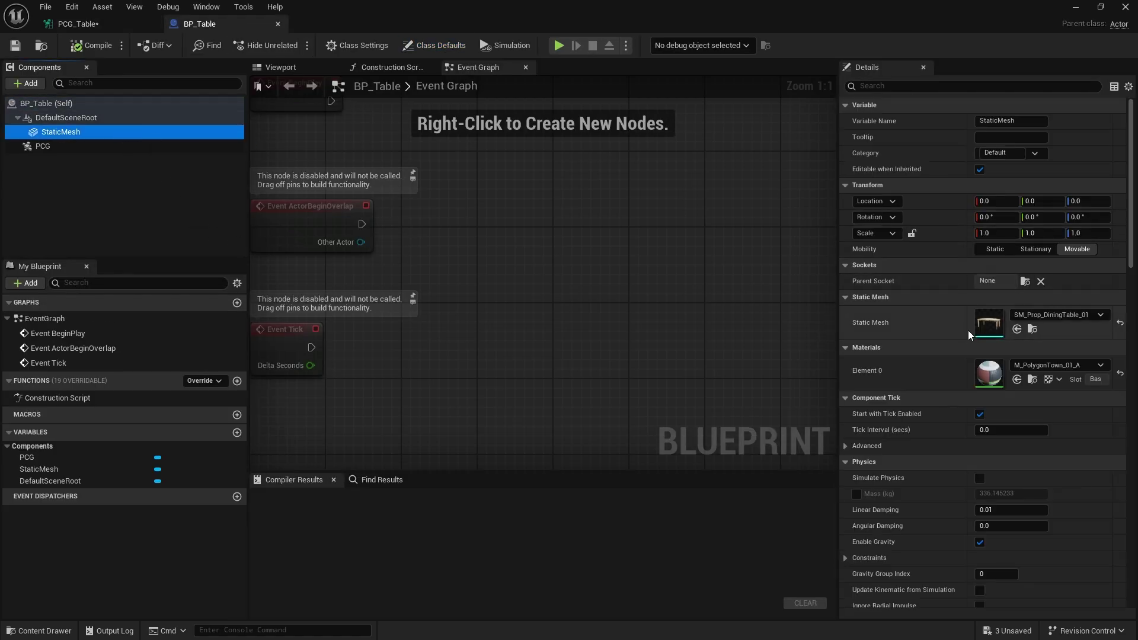
click(124, 25)
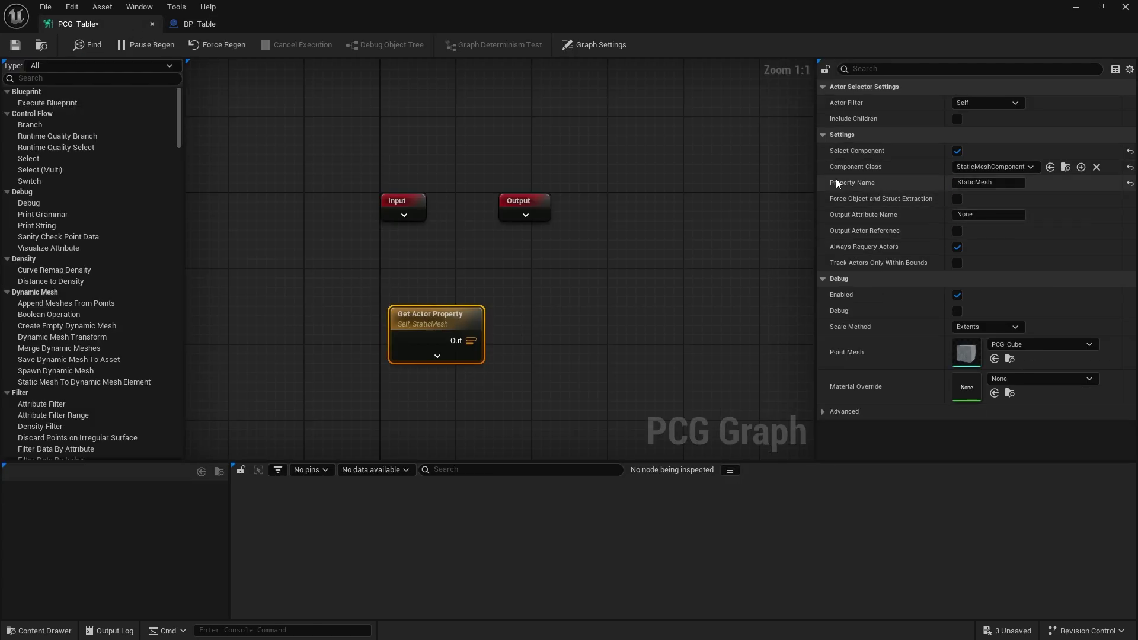
click(199, 24)
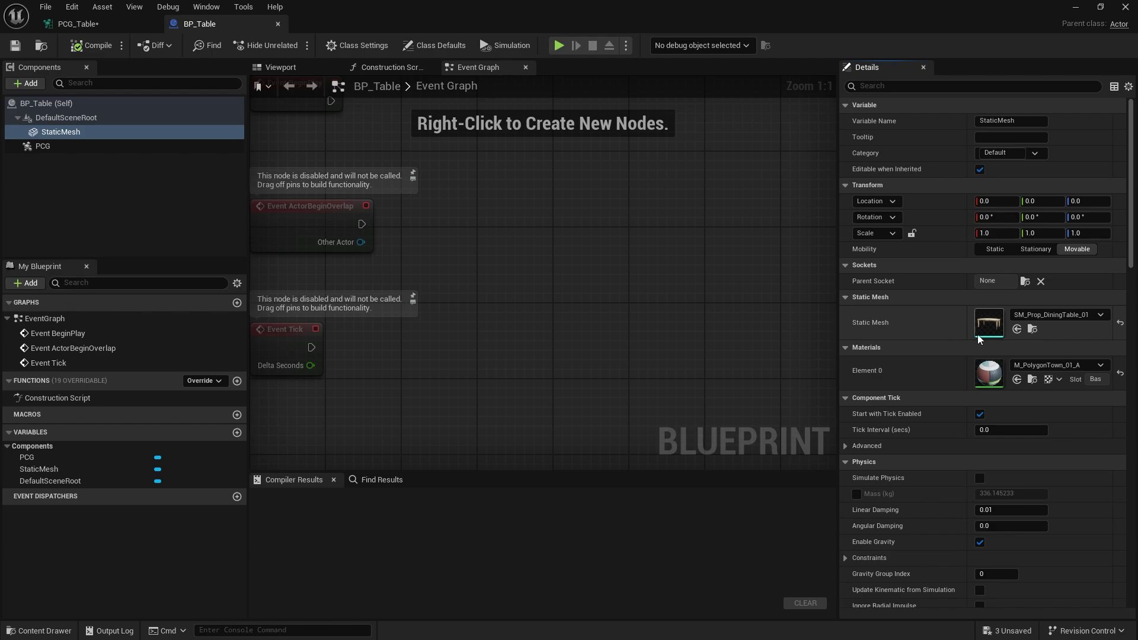
click(80, 24)
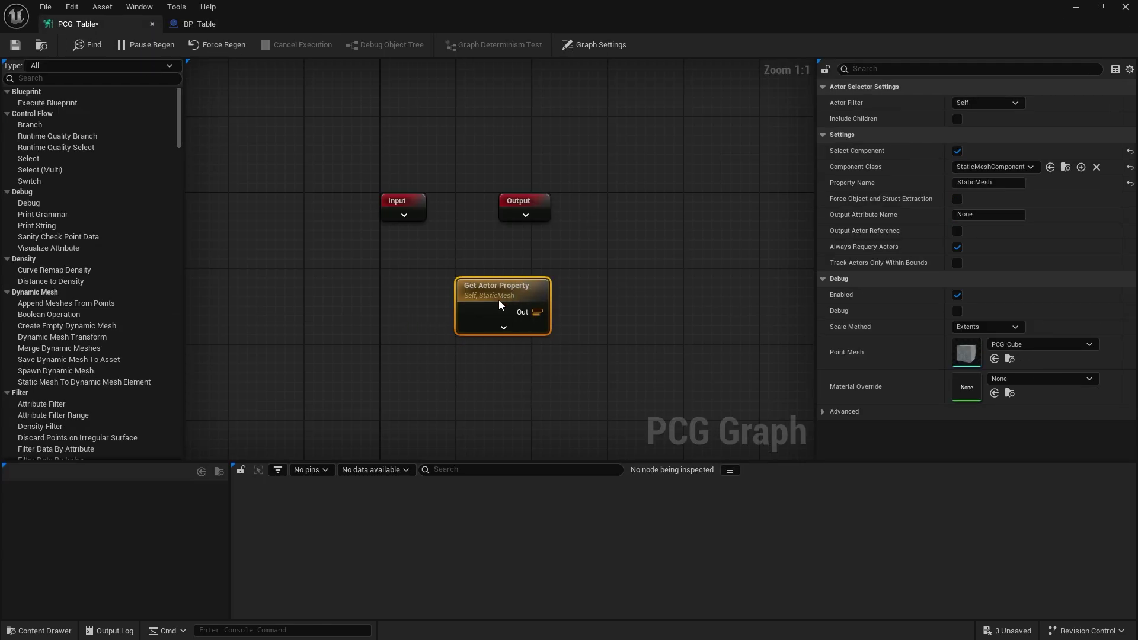
Reposition the Get Actor Property node below the Input node and add a Mesh Sampler node beside it.
drag(499, 301, 490, 311)
right_drag(490, 311, 397, 230)
drag(411, 244, 401, 271)
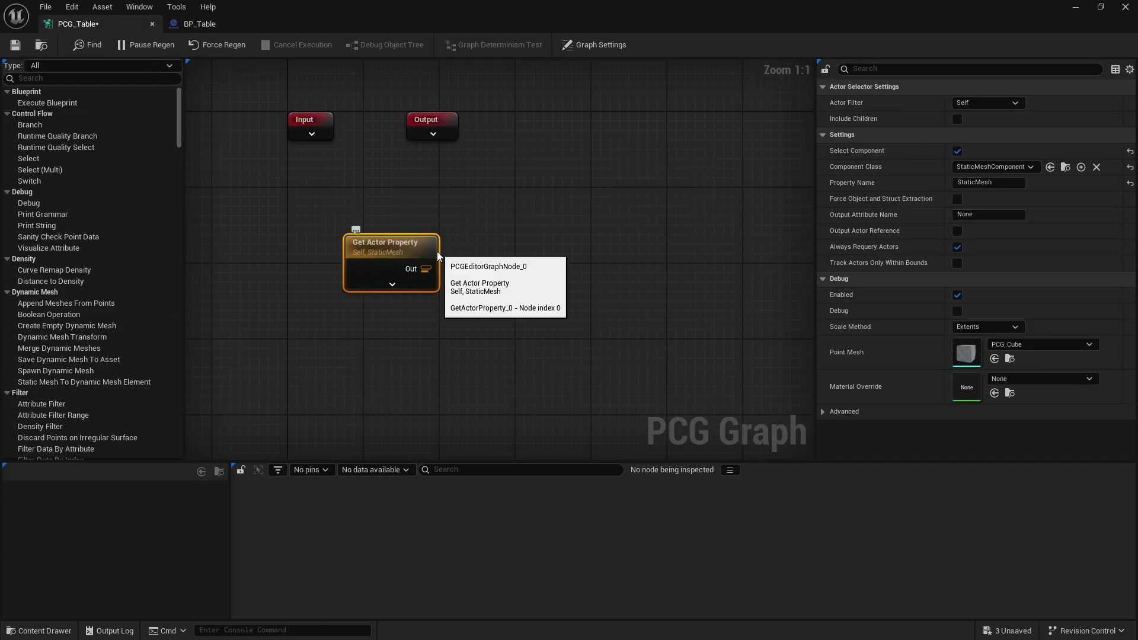
right_click(534, 248)
text(me)
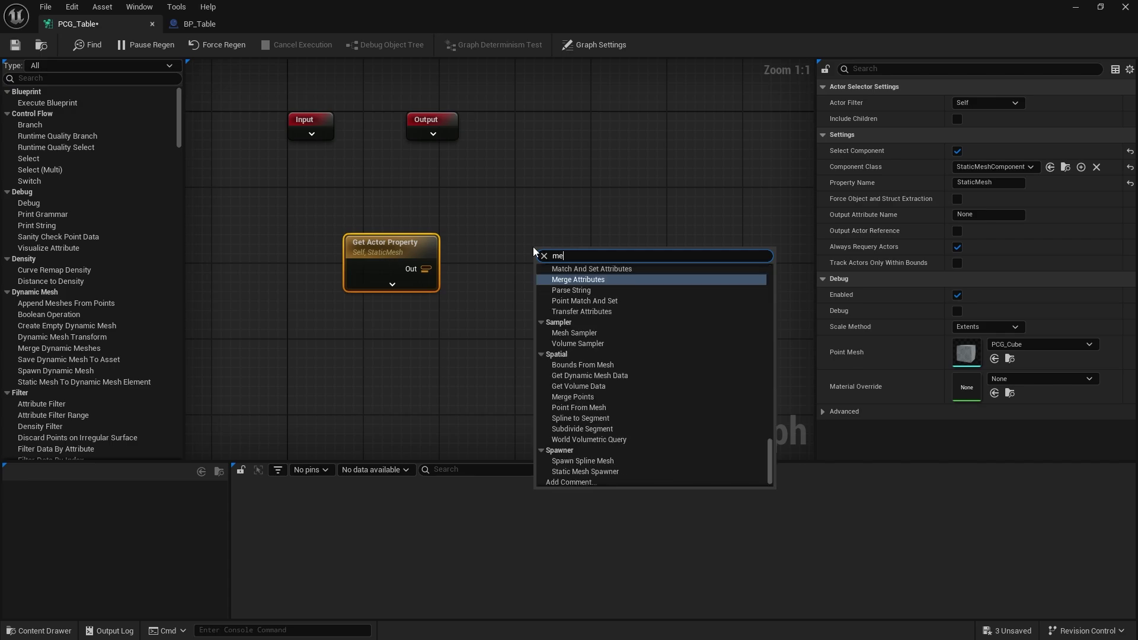
text(sh sampler)
key(Return)
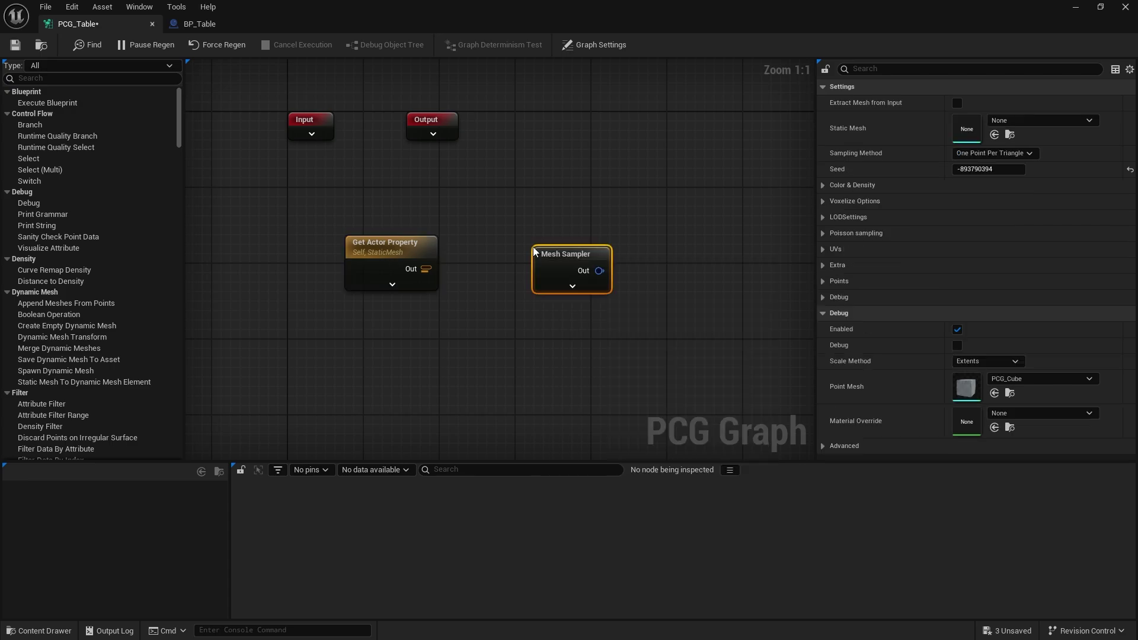
drag(533, 249, 523, 246)
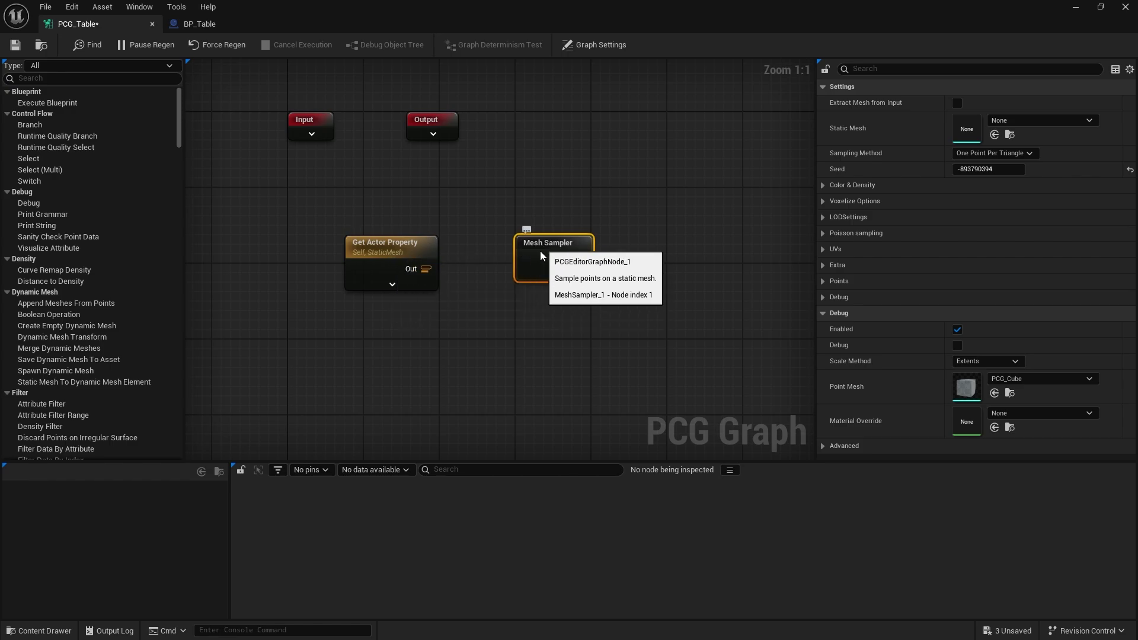
Feed the Get Actor Property output into the Mesh Sampler, with Extract Mesh from Input and Debug enabled on the sampler.
click(960, 102)
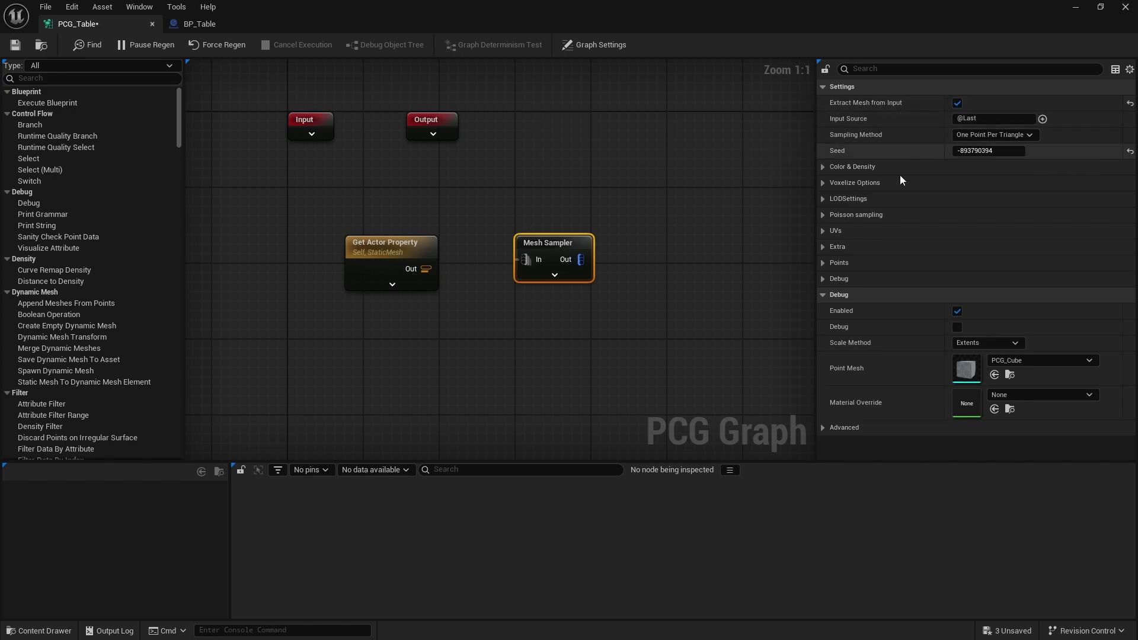
drag(426, 268, 553, 252)
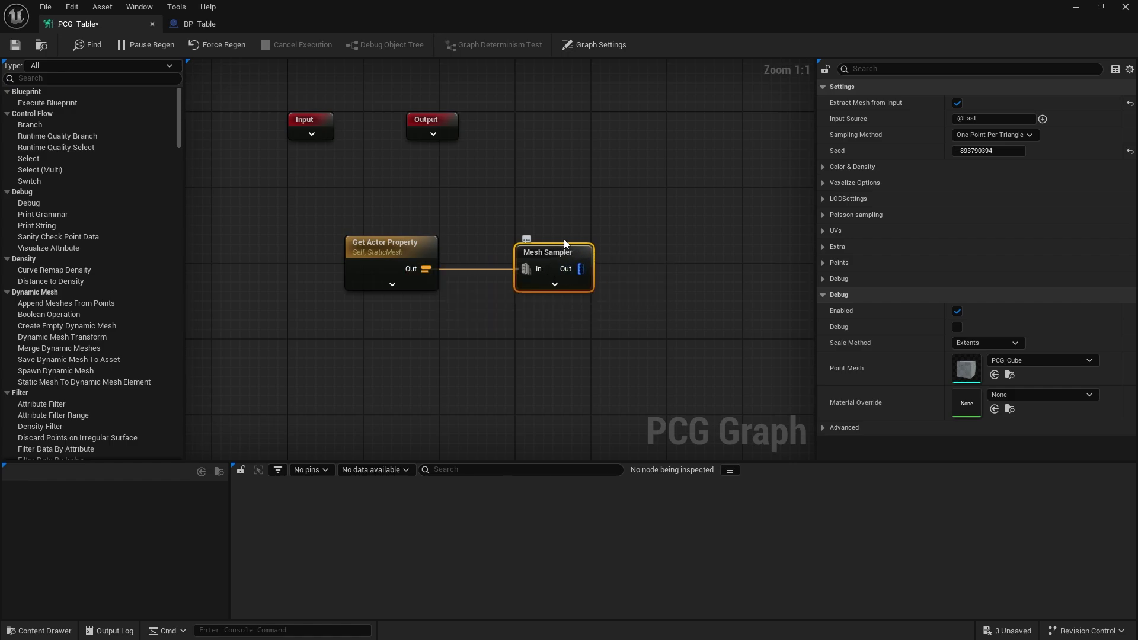
right_drag(611, 313, 585, 305)
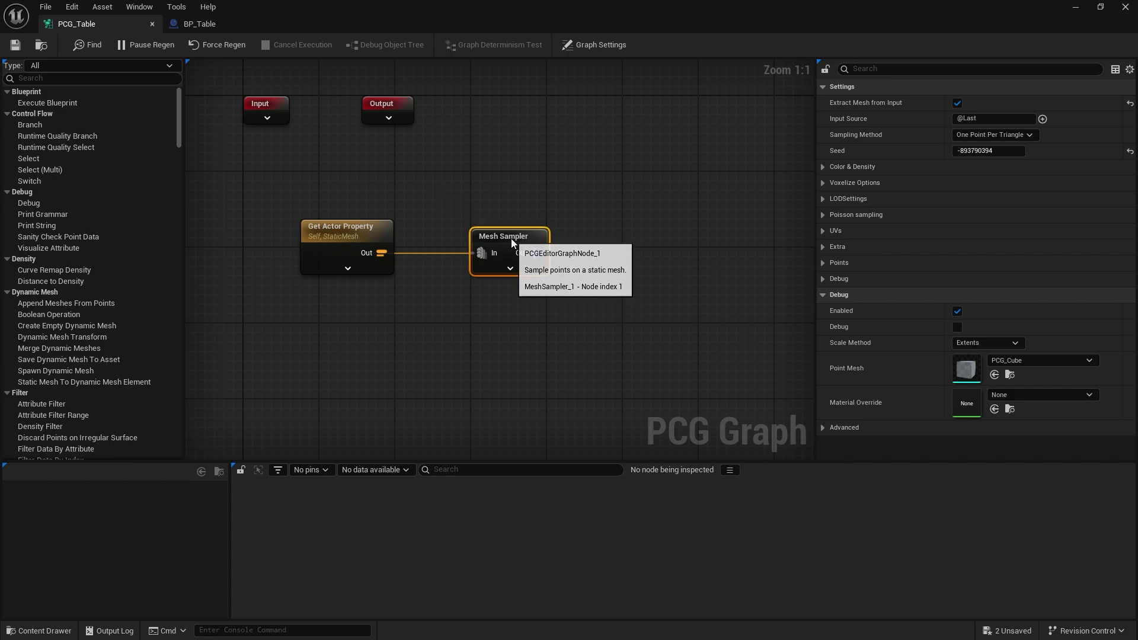
key(d)
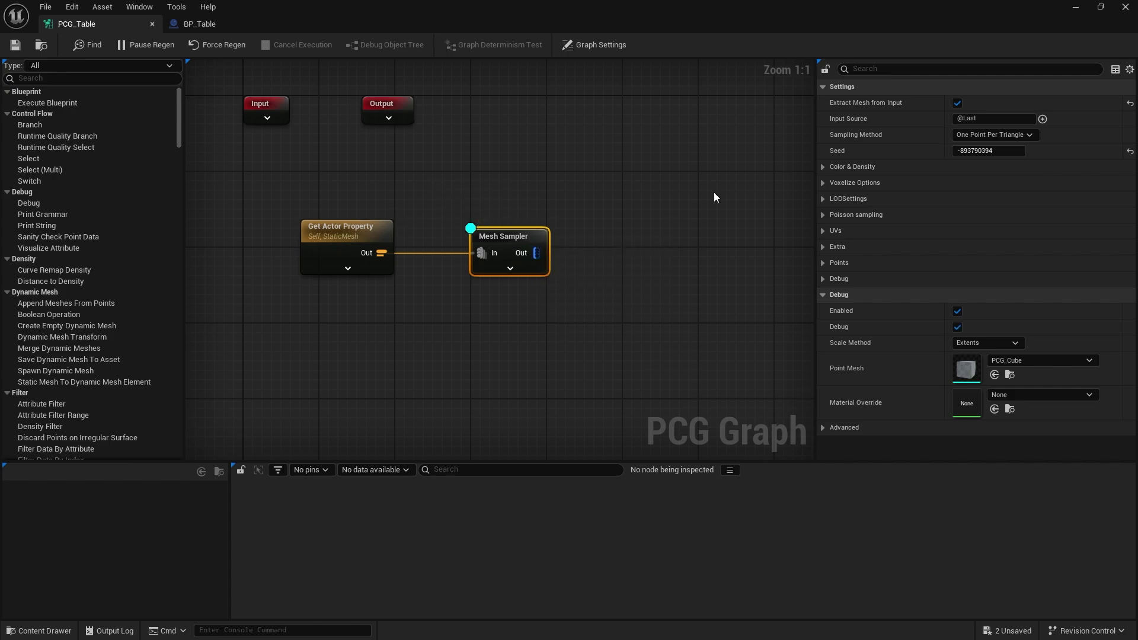
Place a BP_Table actor on the FirstPersonMap floor at about X 1090, Y 1080, Z 0 and inspect it from several angles.
click(1075, 7)
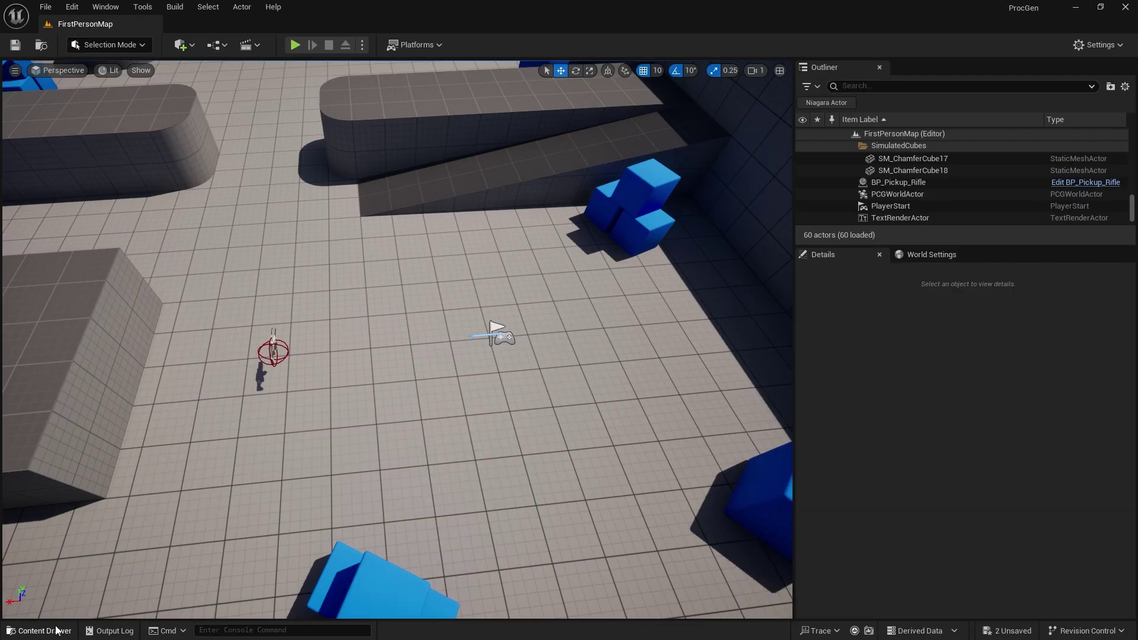
click(56, 631)
drag(187, 379, 406, 278)
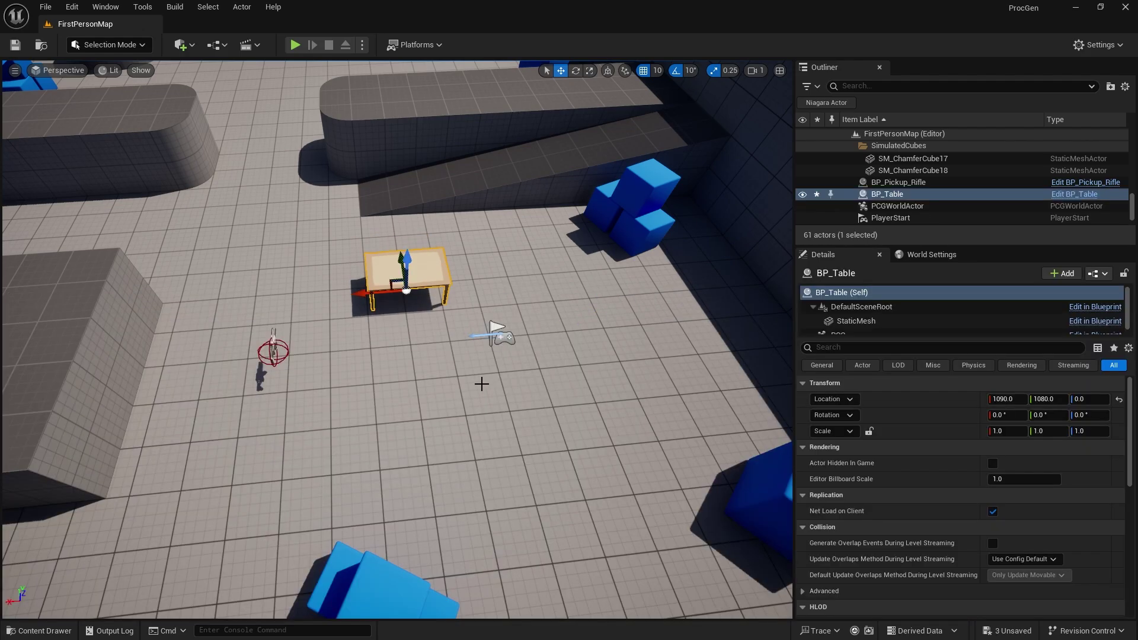
right_drag(411, 370, 593, 382)
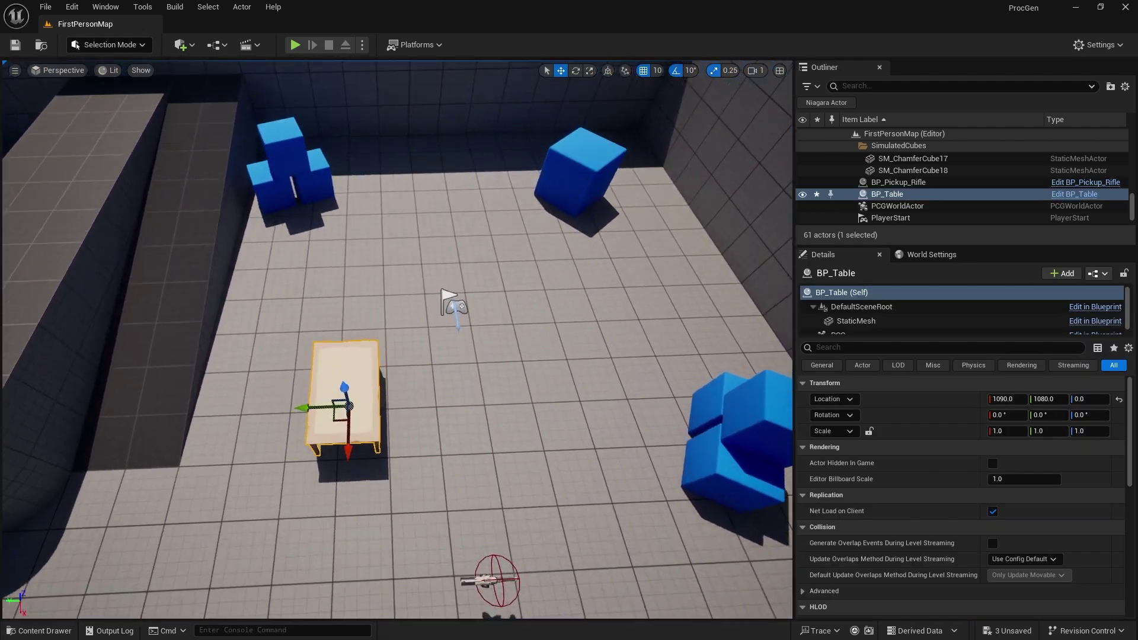
right_drag(295, 287, 371, 243)
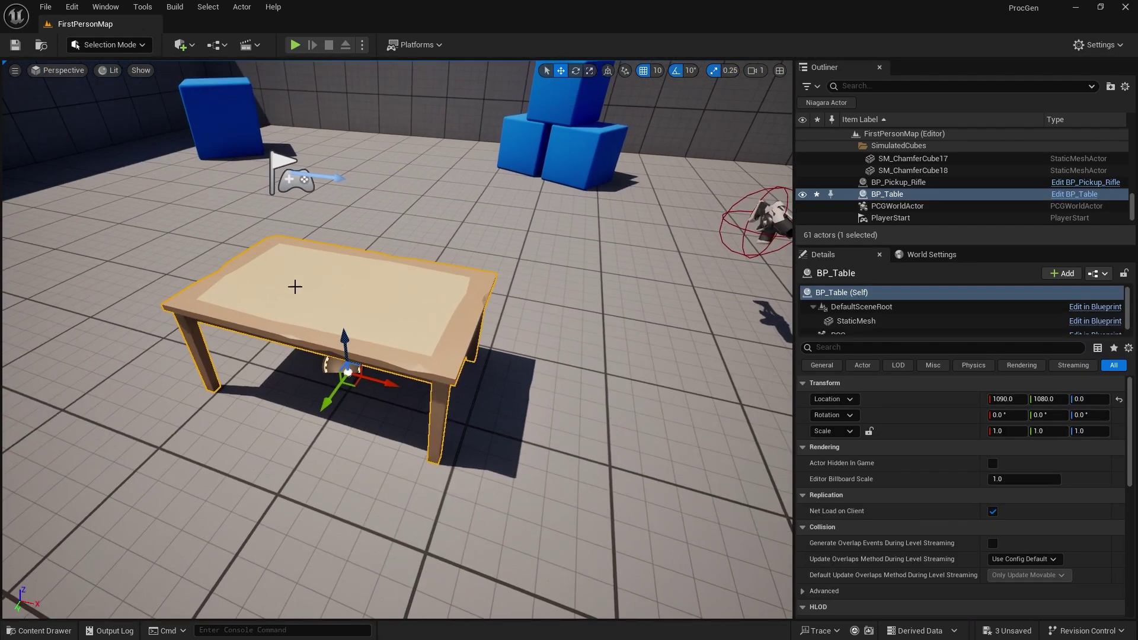
right_drag(339, 345, 545, 288)
alt+drag(570, 329, 304, 463)
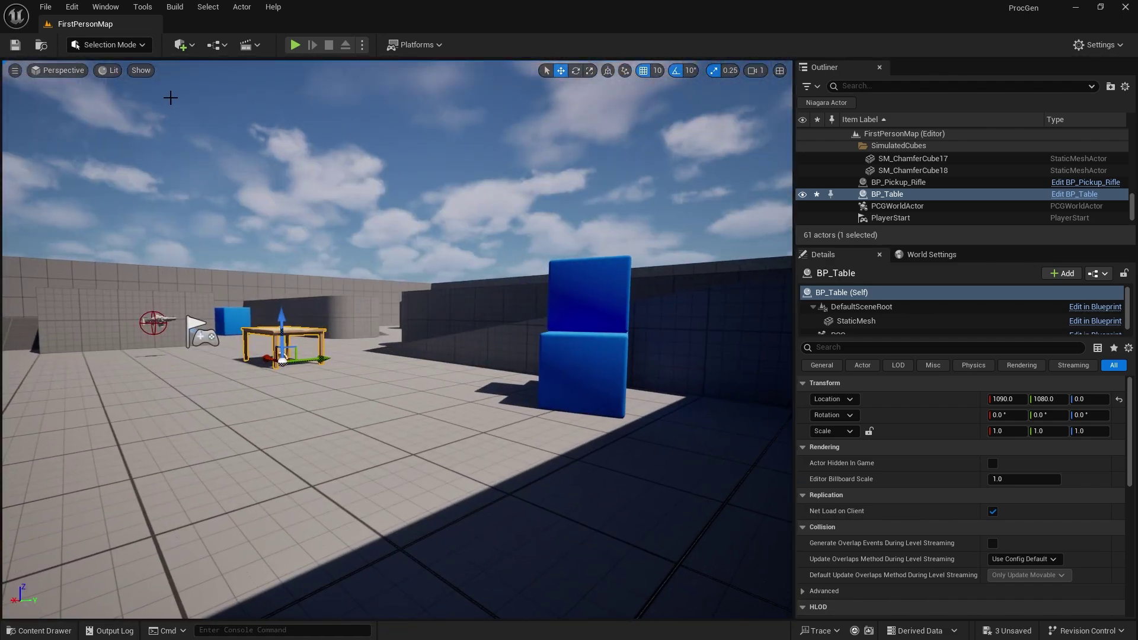
Assign PCG_Table as the Graph of the PCG component in the BP_Table blueprint and compile the blueprint.
click(39, 630)
double_click(236, 385)
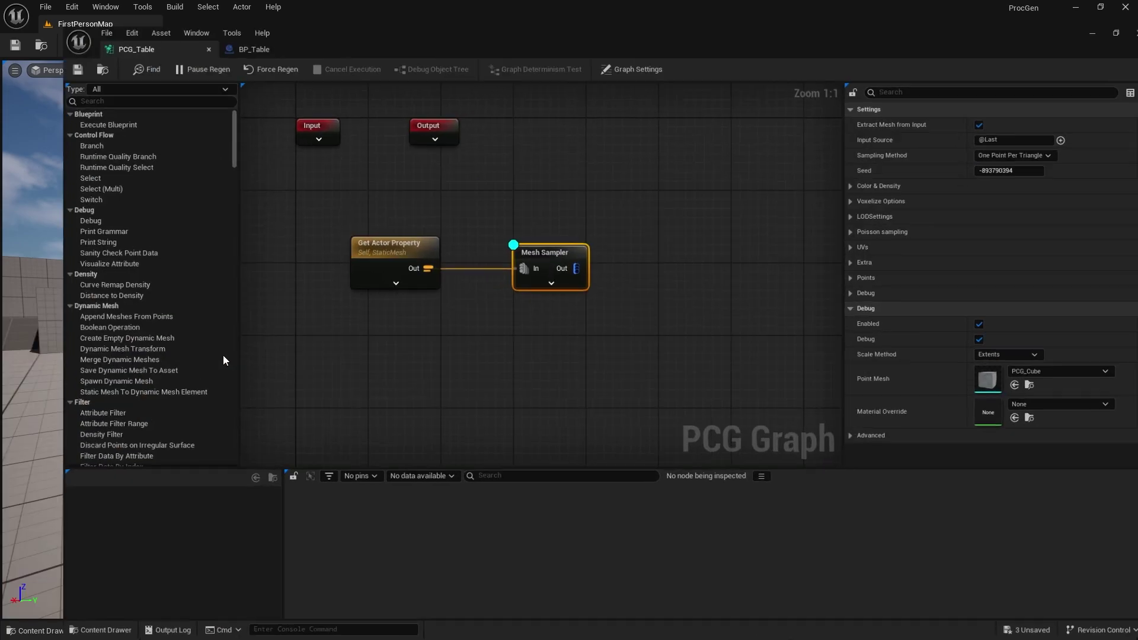
right_drag(375, 342, 438, 327)
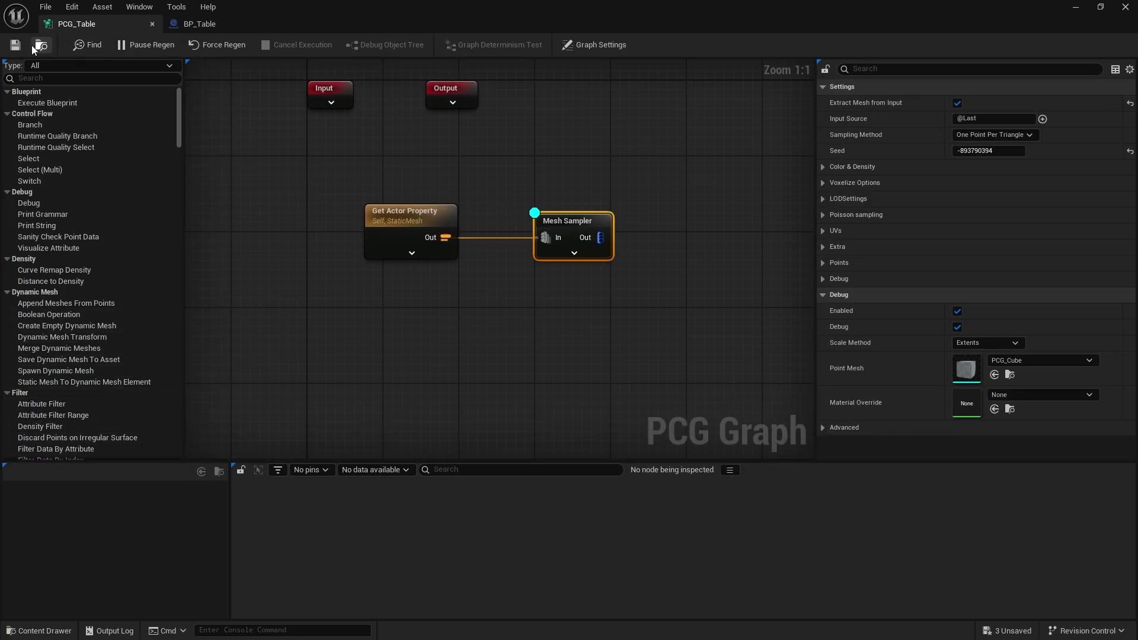
click(240, 28)
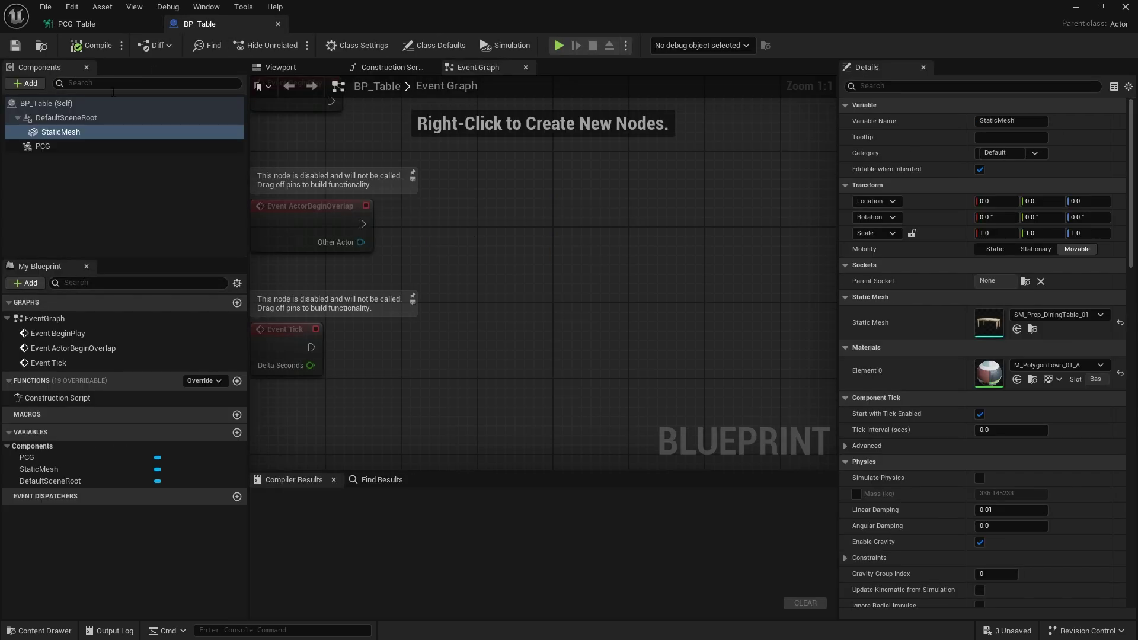
click(81, 147)
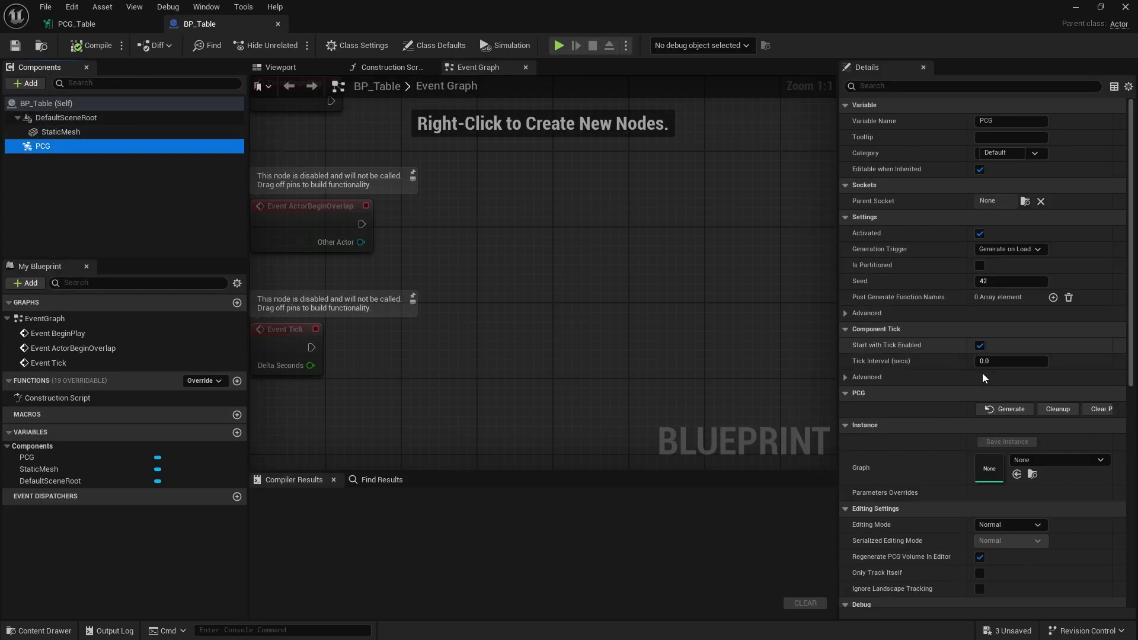
click(1042, 461)
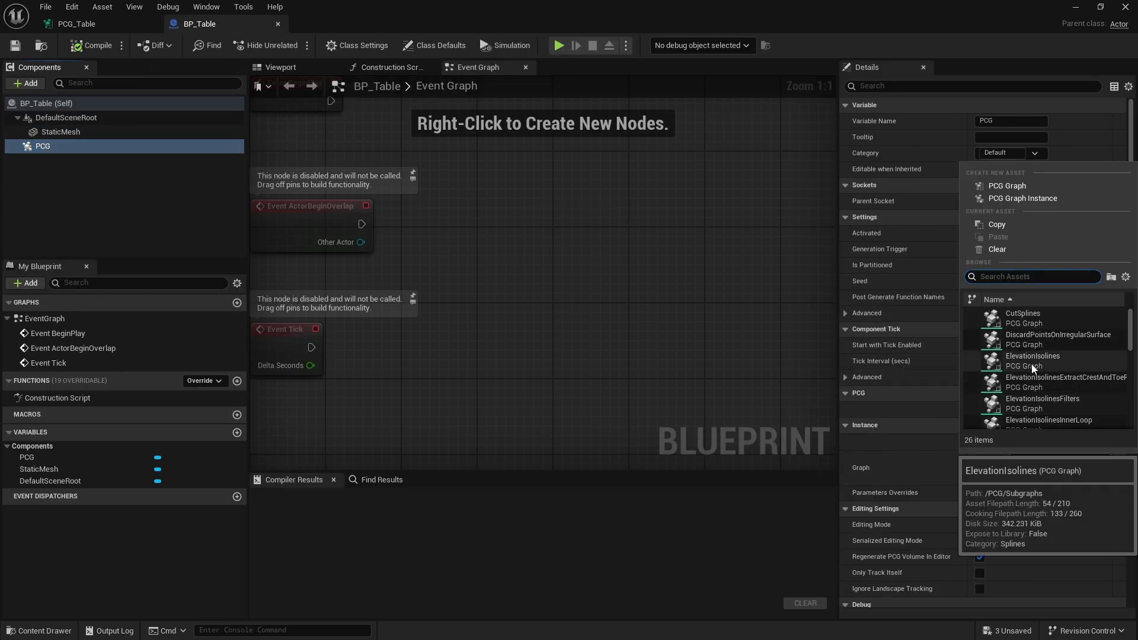
text(pcg tab)
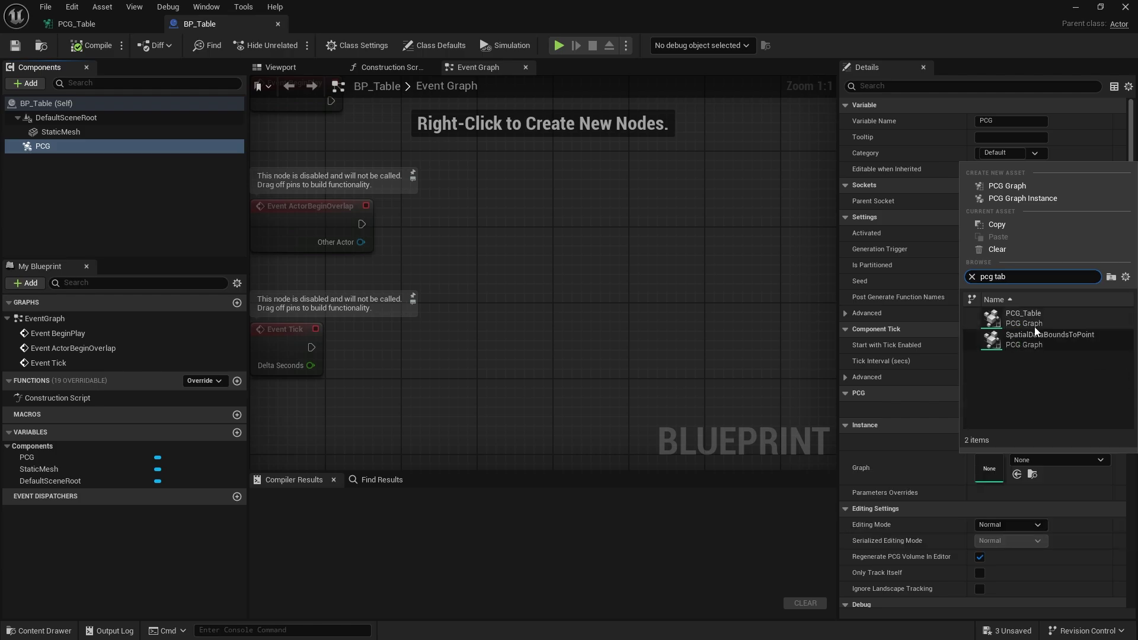
click(1033, 316)
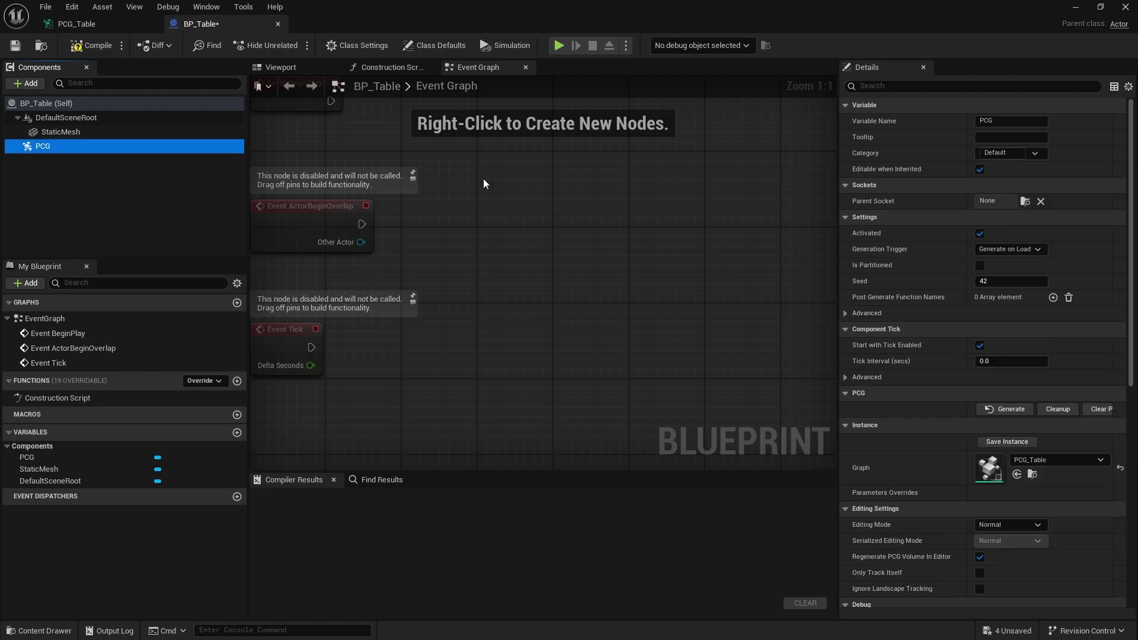
click(92, 45)
Examine where the Mesh Sampler's debug points lie in the level relative to the placed table.
click(1075, 7)
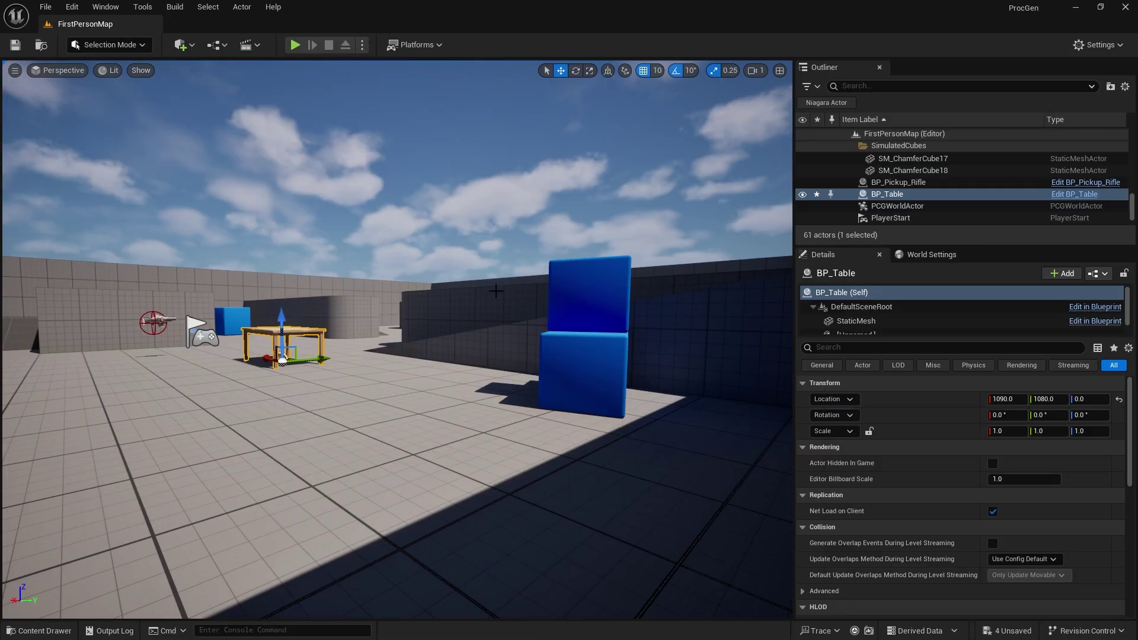
key(f)
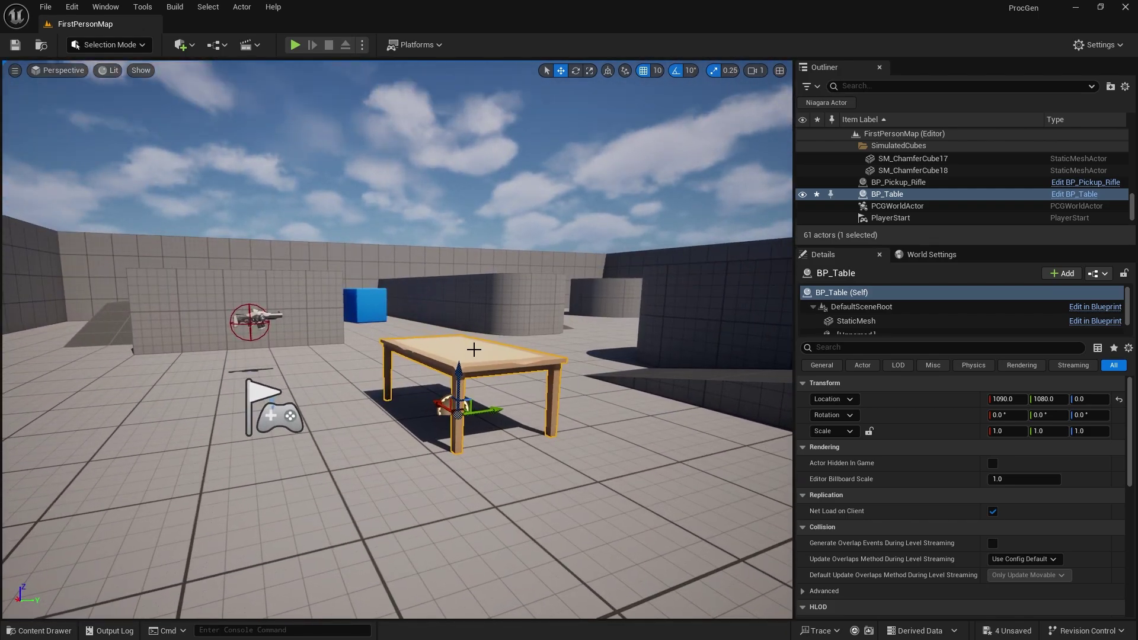
mouse_move(525, 449)
right_down()
mouse_move(368, 455)
mouse_move(332, 436)
mouse_move(525, 446)
right_up()
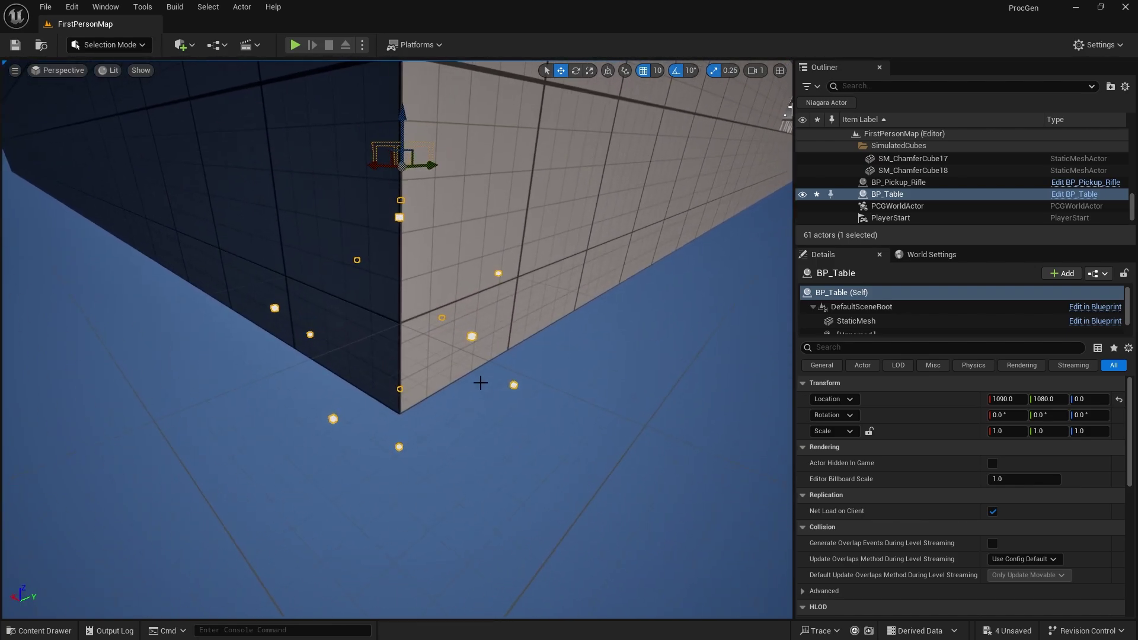
right_drag(380, 335, 425, 265)
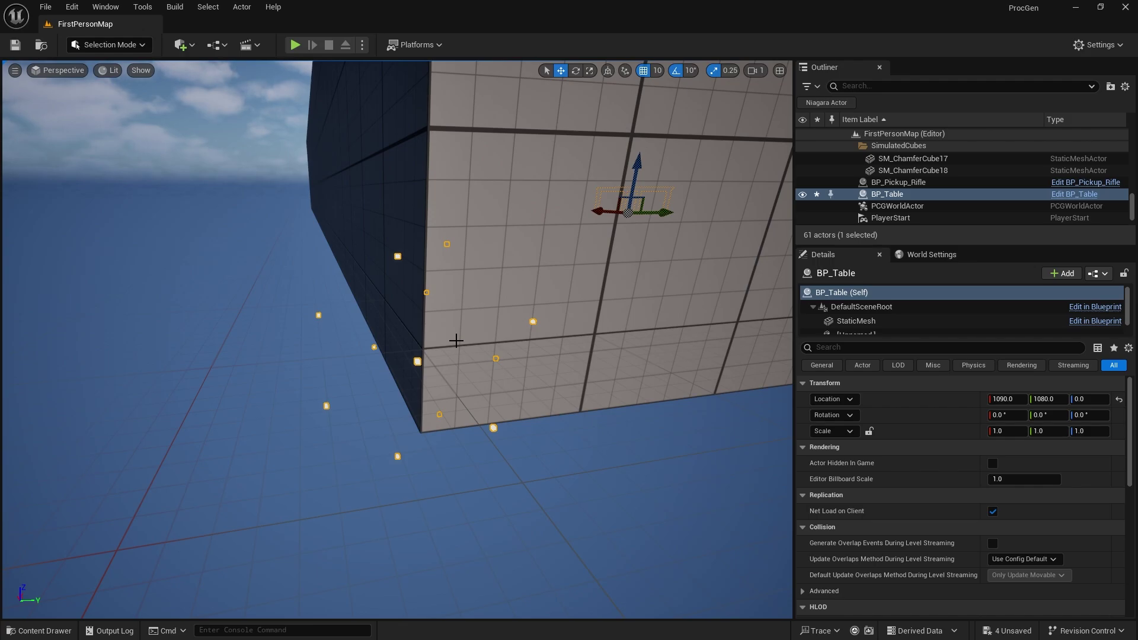
right_drag(452, 339, 440, 395)
right_drag(563, 421, 563, 477)
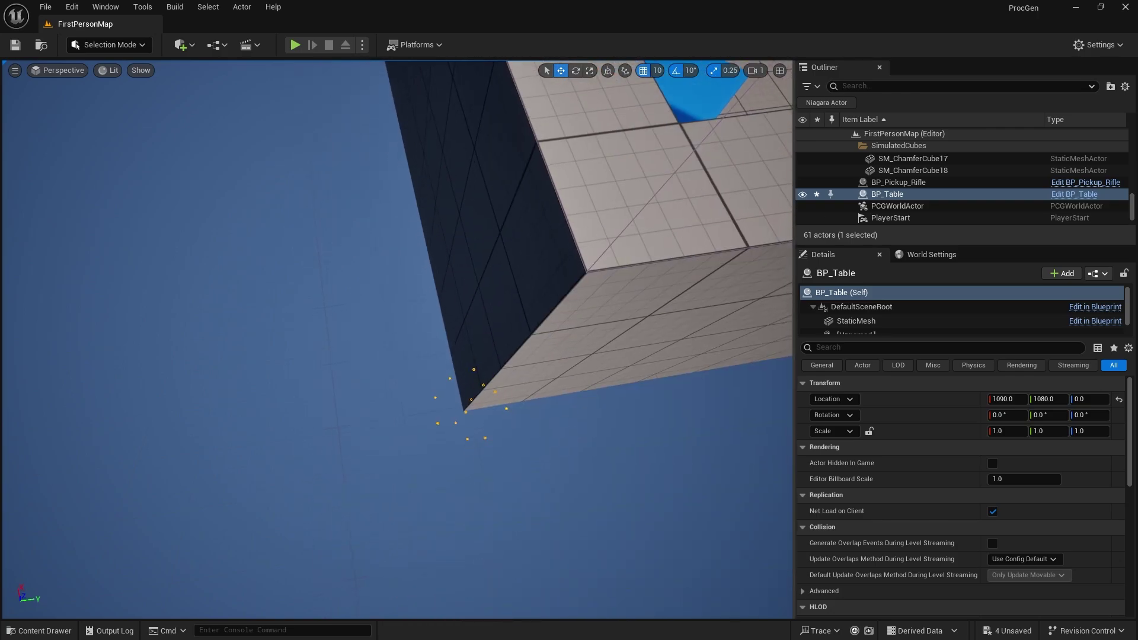
key(f)
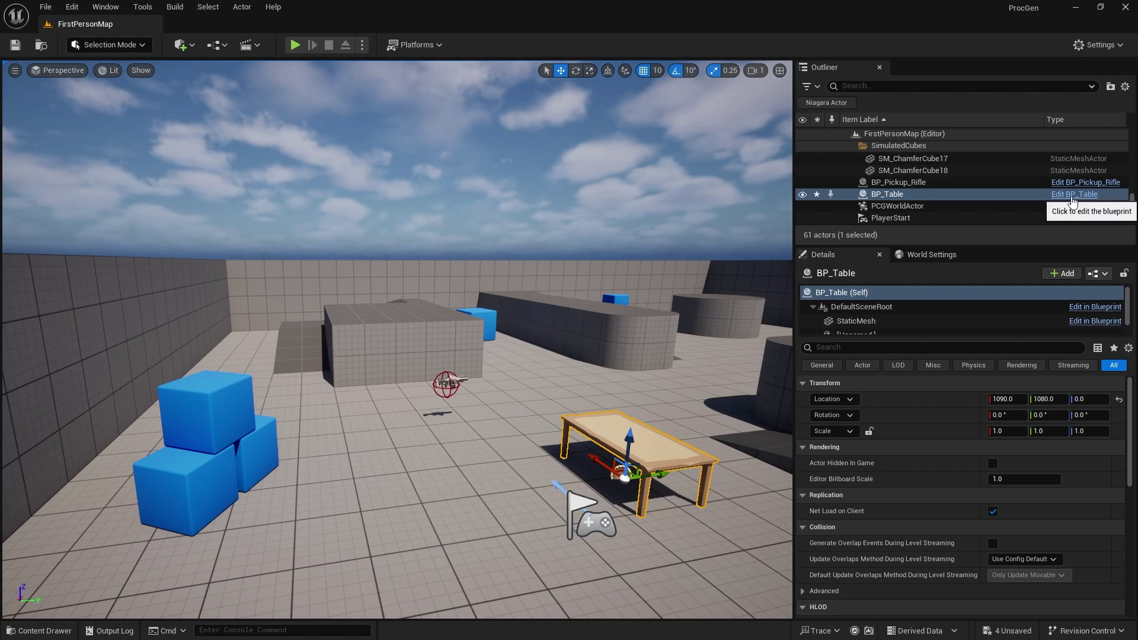
Add a Copy Points node to the PCG_Table graph with the Mesh Sampler's output connected to its Source.
click(1074, 194)
click(122, 29)
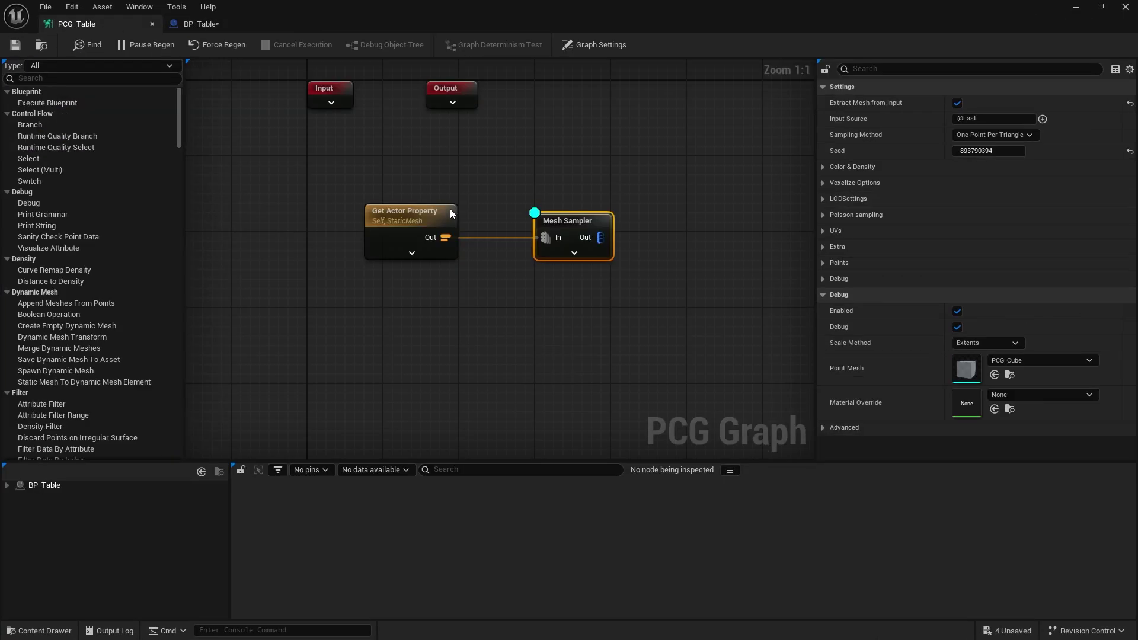
drag(384, 203, 507, 203)
text(copy)
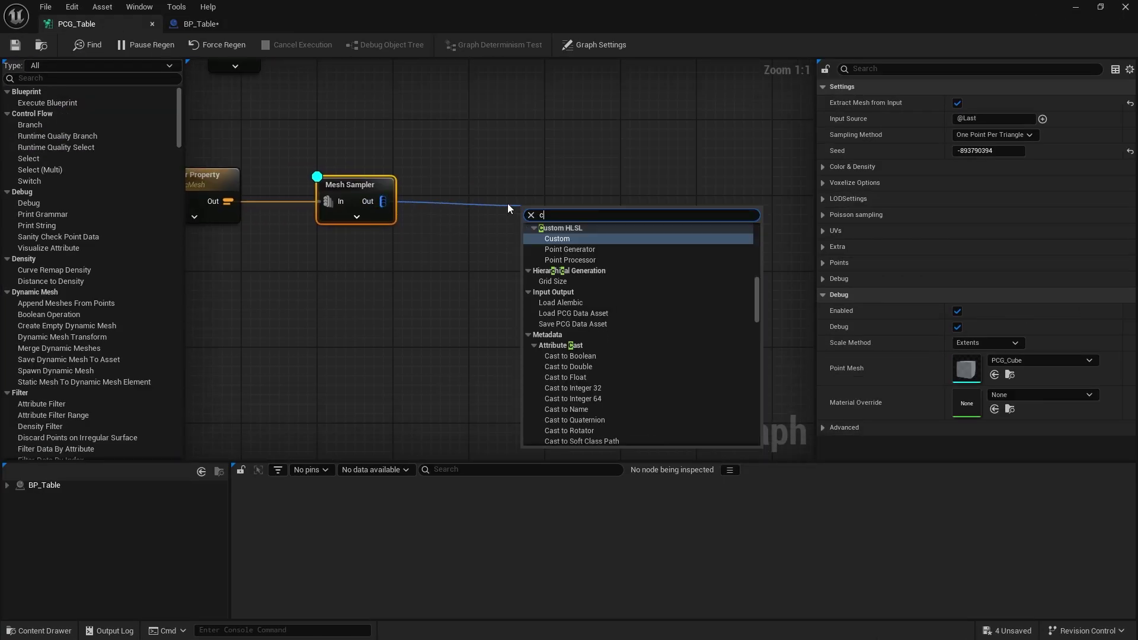
key(Down)
key(Down)
key(Return)
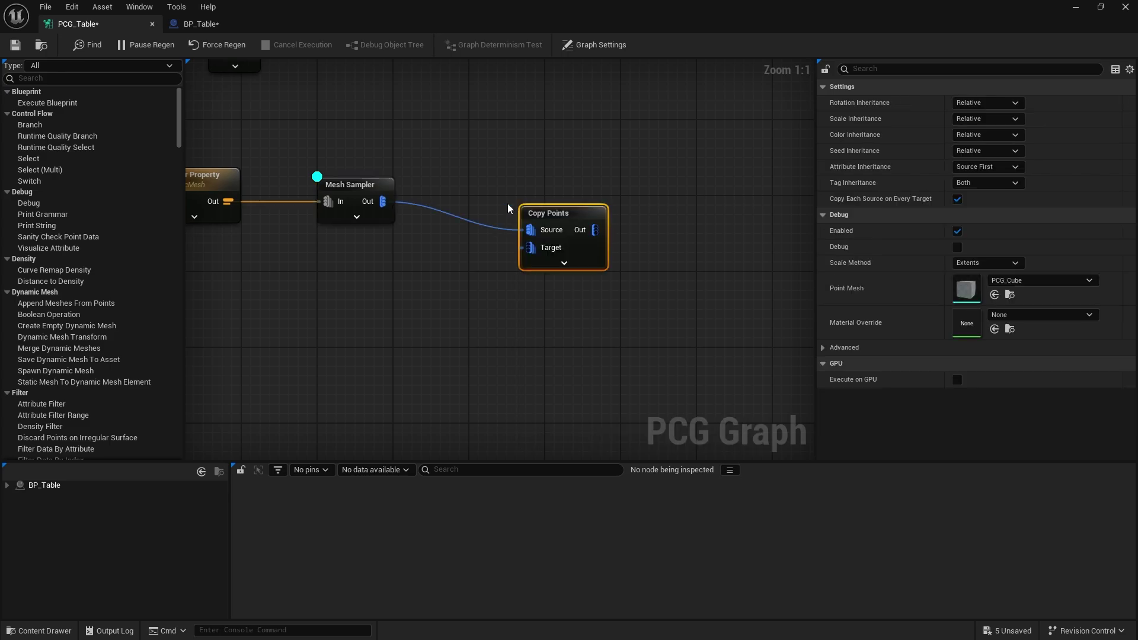
Add a Get Actor Data node below the Mesh Sampler and set its Mode to Get Single Point.
drag(539, 215, 507, 187)
right_drag(437, 271, 550, 247)
right_click(417, 275)
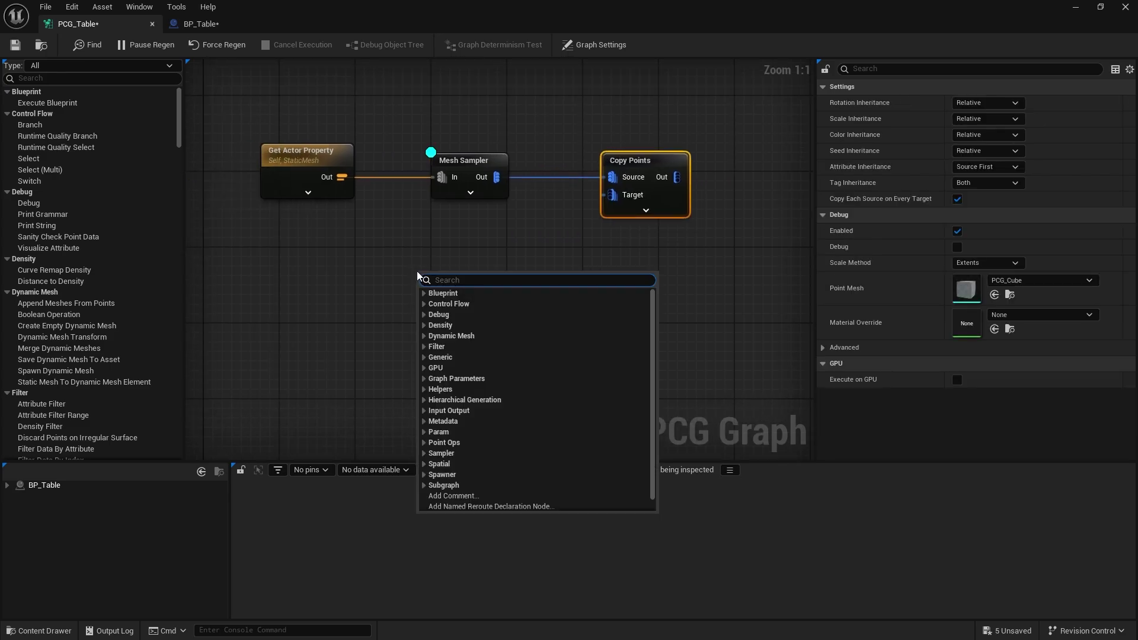
text(get actor)
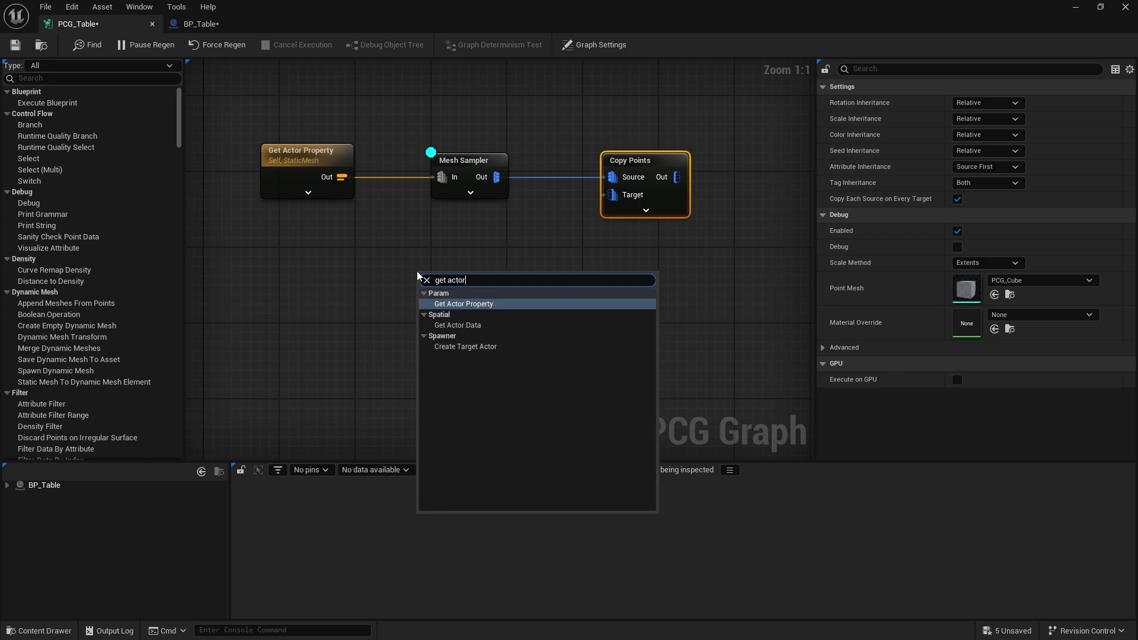
click(465, 324)
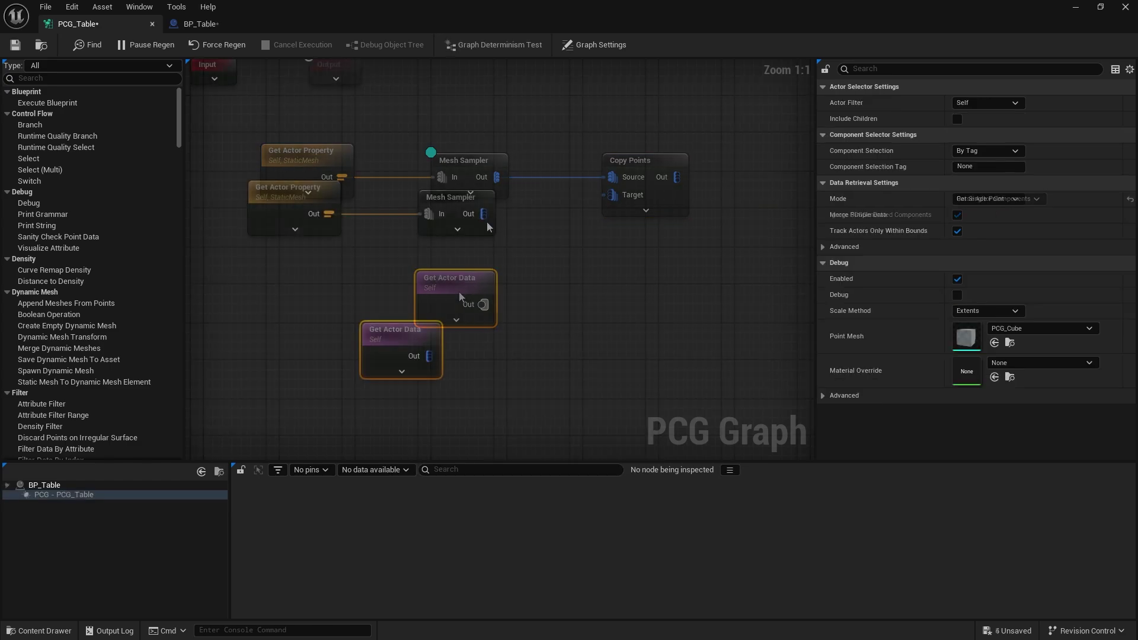
Add a Copy Points node with the Mesh Sampler's output connected to Source and Get Actor Data's output to Target.
drag(484, 214, 543, 225)
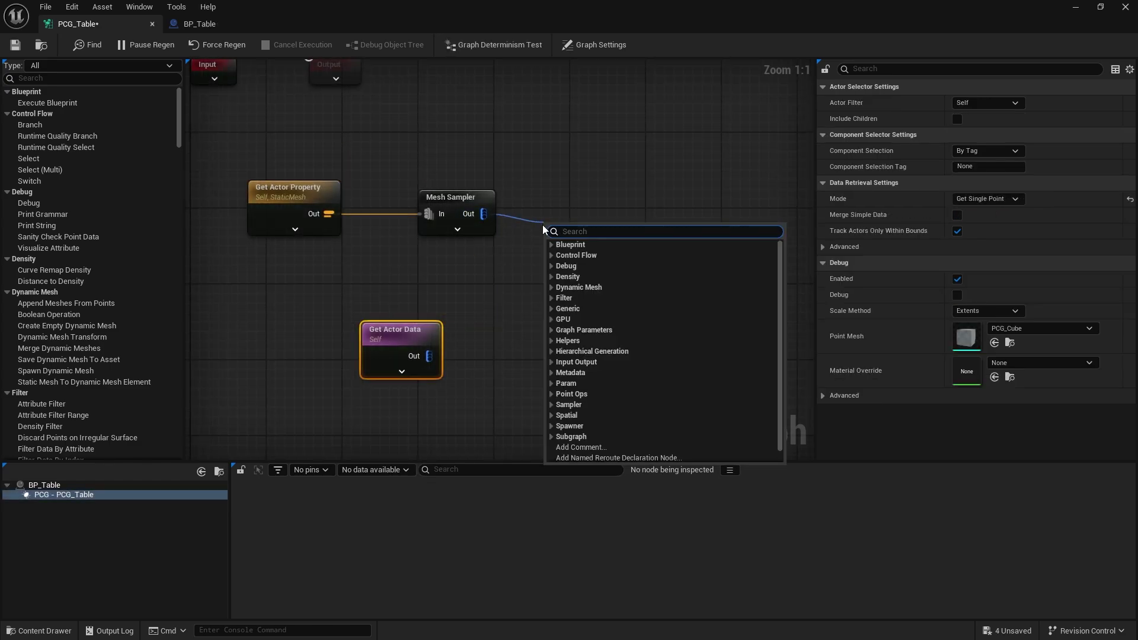
text(copy)
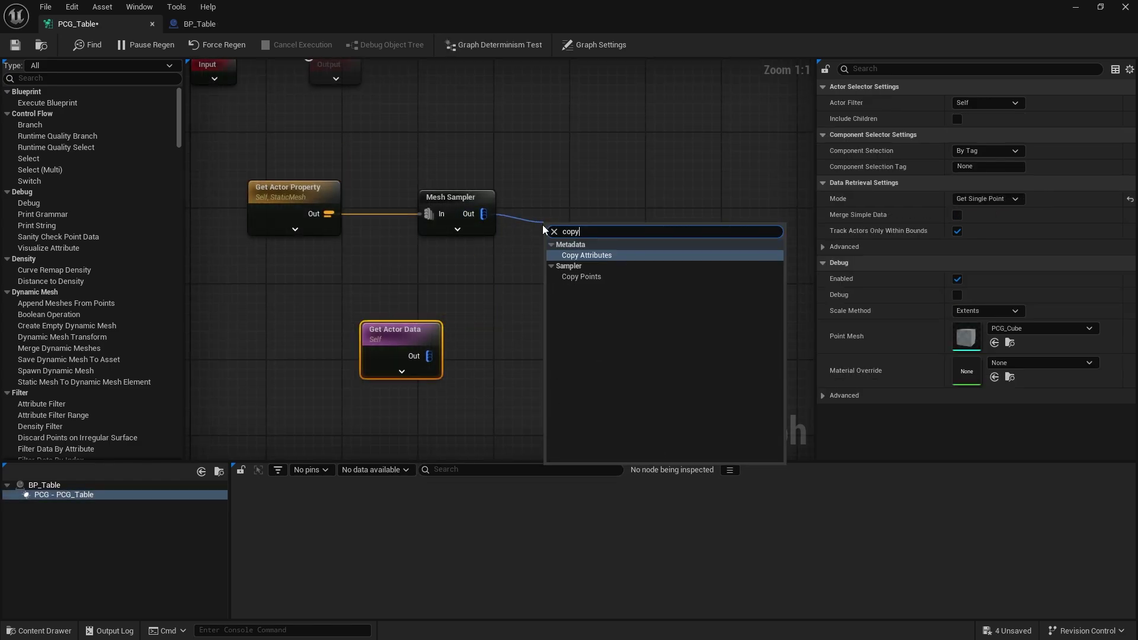
click(582, 277)
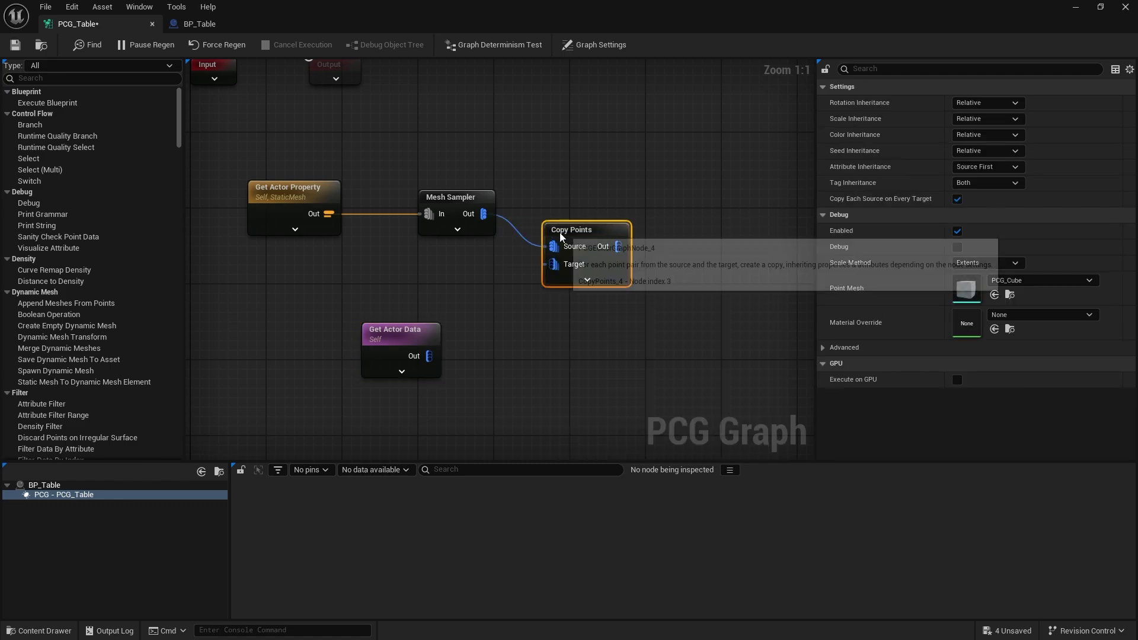
drag(430, 356, 588, 202)
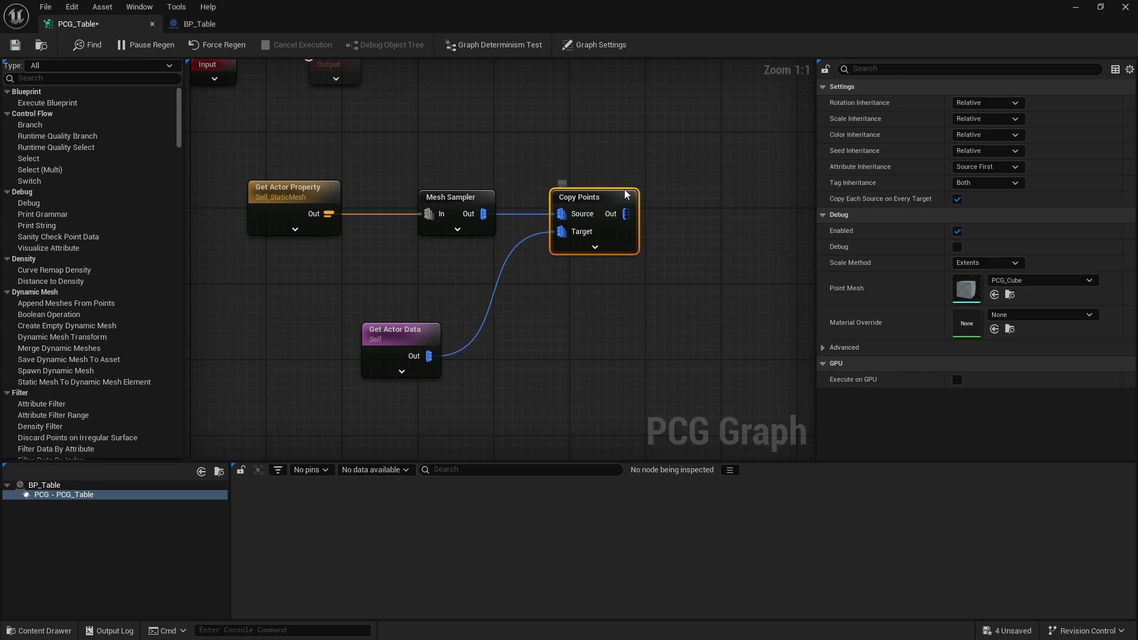
Enable debug display and inspection on the Copy Points node and save the PCG_Table graph.
key(d)
key(a)
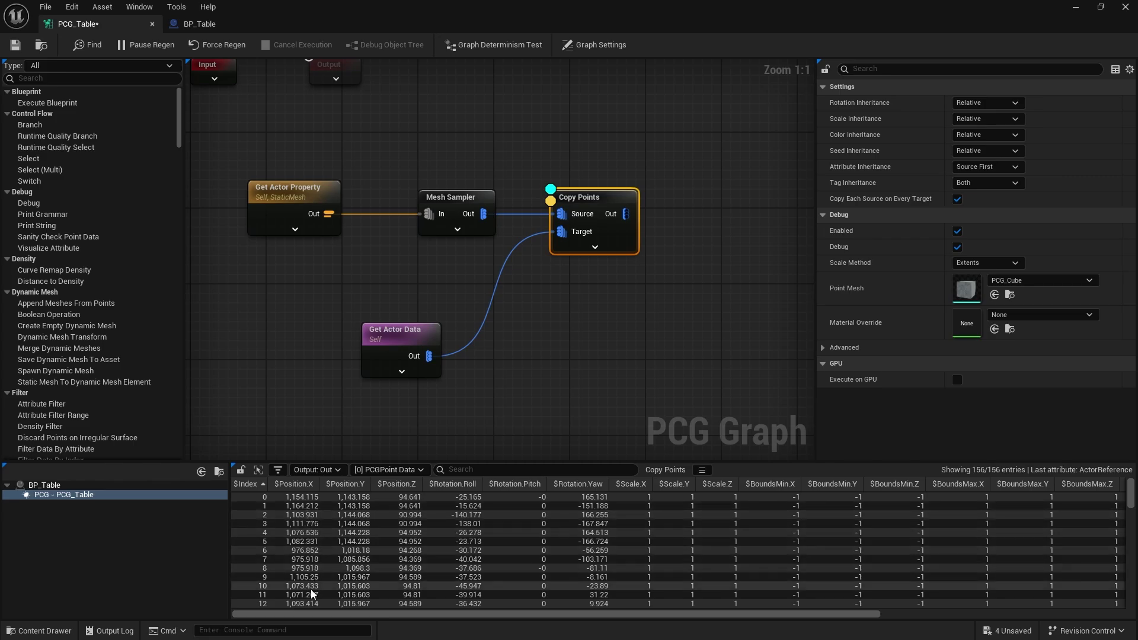
click(15, 45)
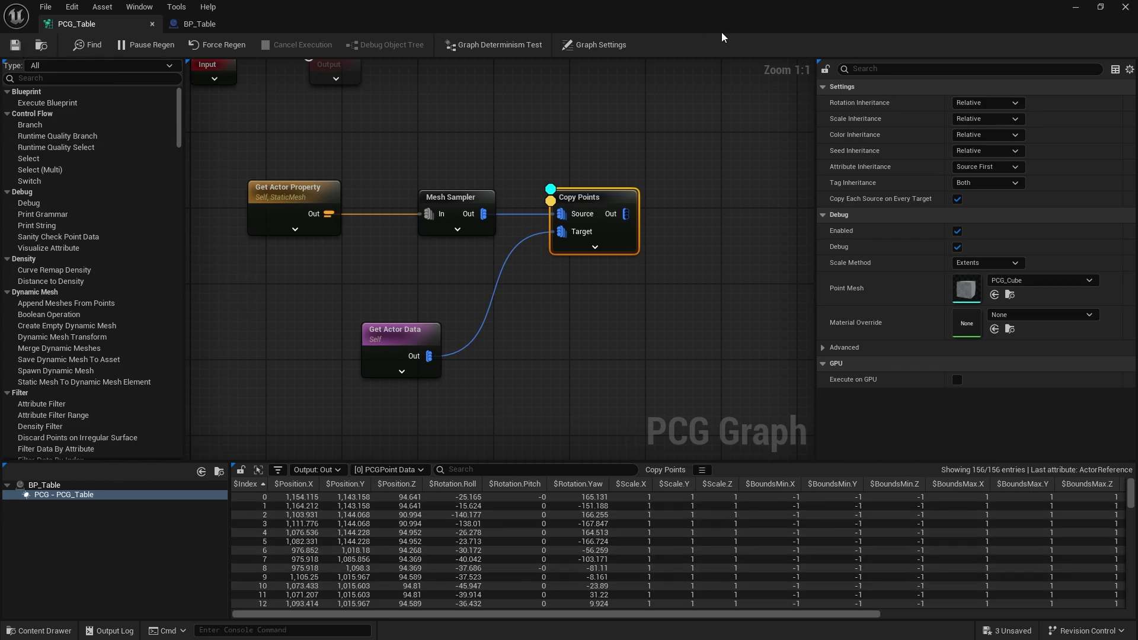
Examine in the level how the copied debug points are distributed over the placed table.
drag(712, 20, 712, 83)
mouse_move(311, 339)
right_down()
mouse_move(305, 320)
mouse_move(311, 339)
right_up()
key(w)
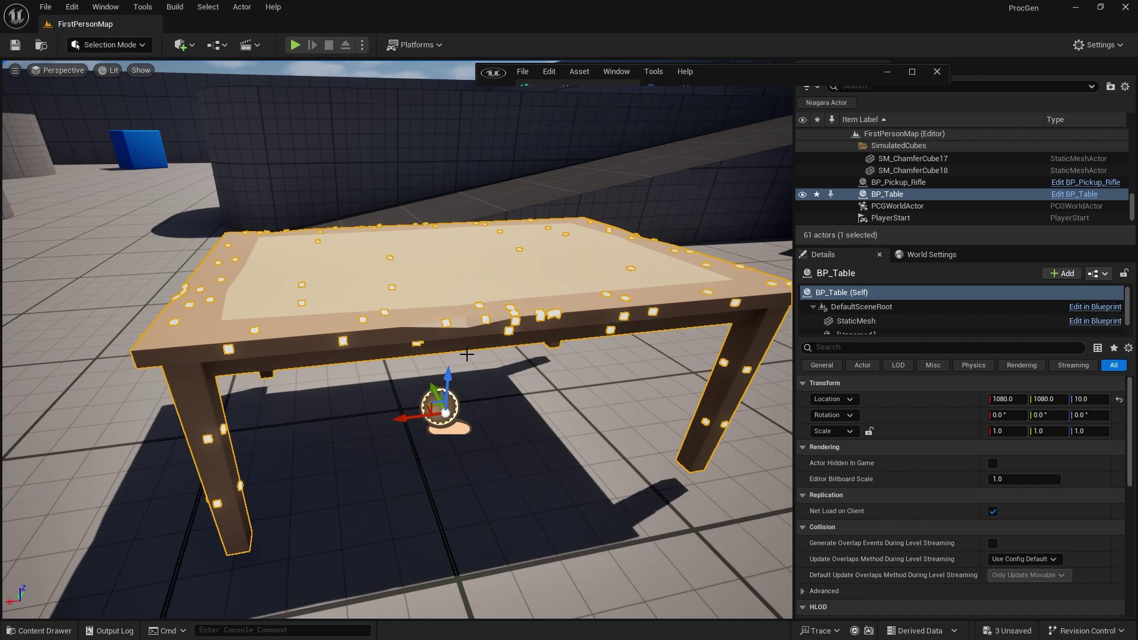
scroll(466, 354, down, 6)
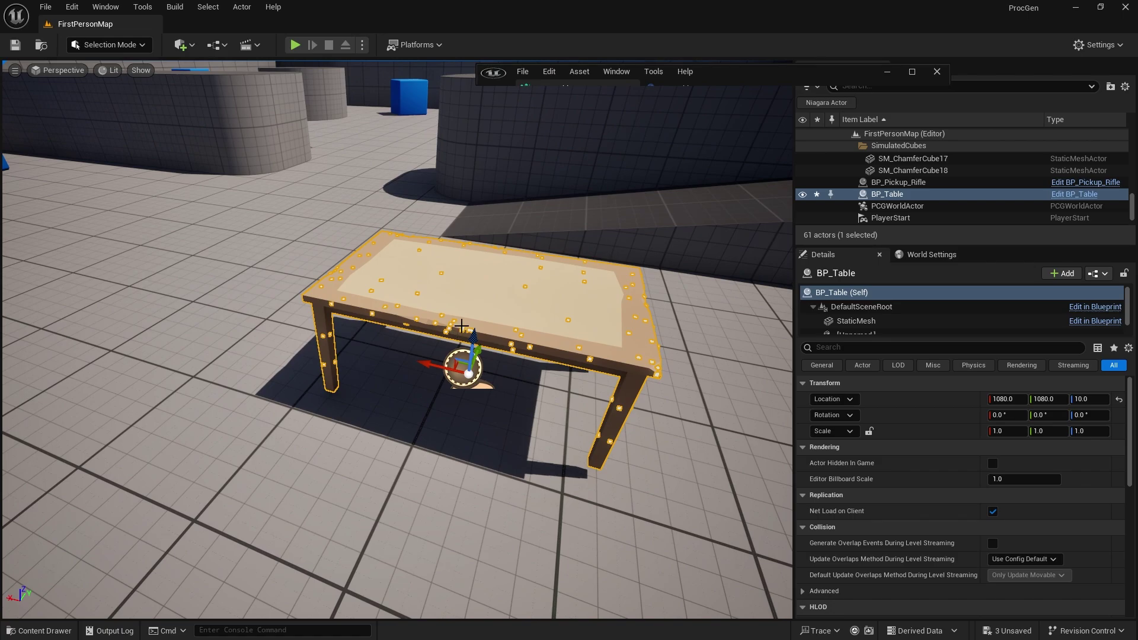
mouse_move(461, 326)
right_down()
mouse_move(533, 320)
mouse_move(551, 291)
mouse_move(453, 334)
mouse_move(475, 336)
right_up()
Enable Voxelize on the Mesh Sampler with a Voxel Size of 5 and save the graph.
click(919, 73)
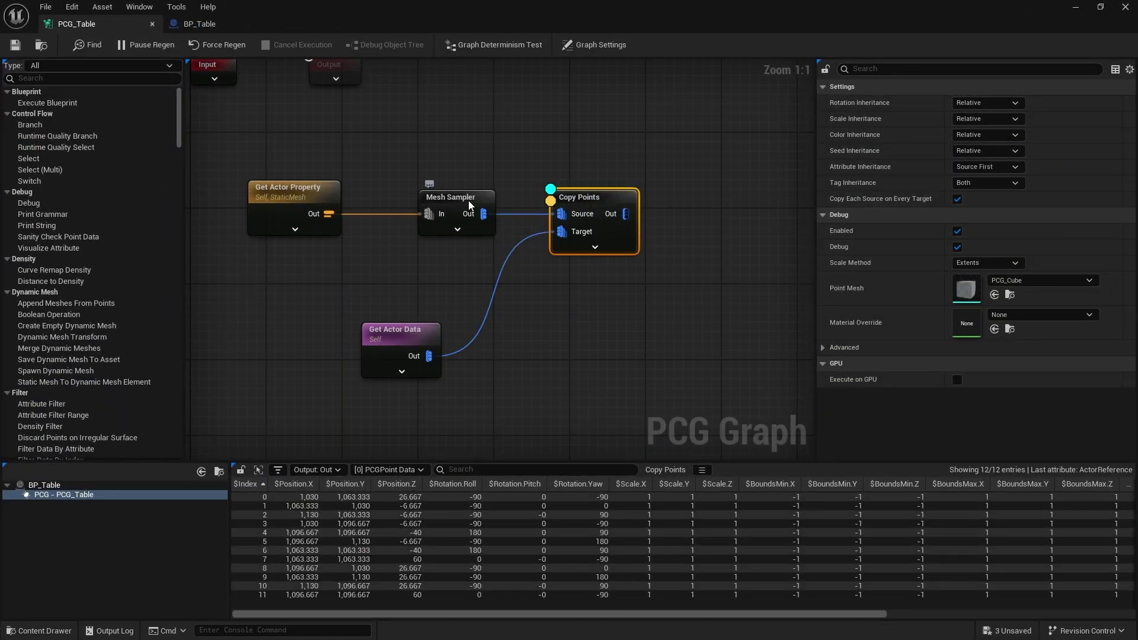
click(451, 197)
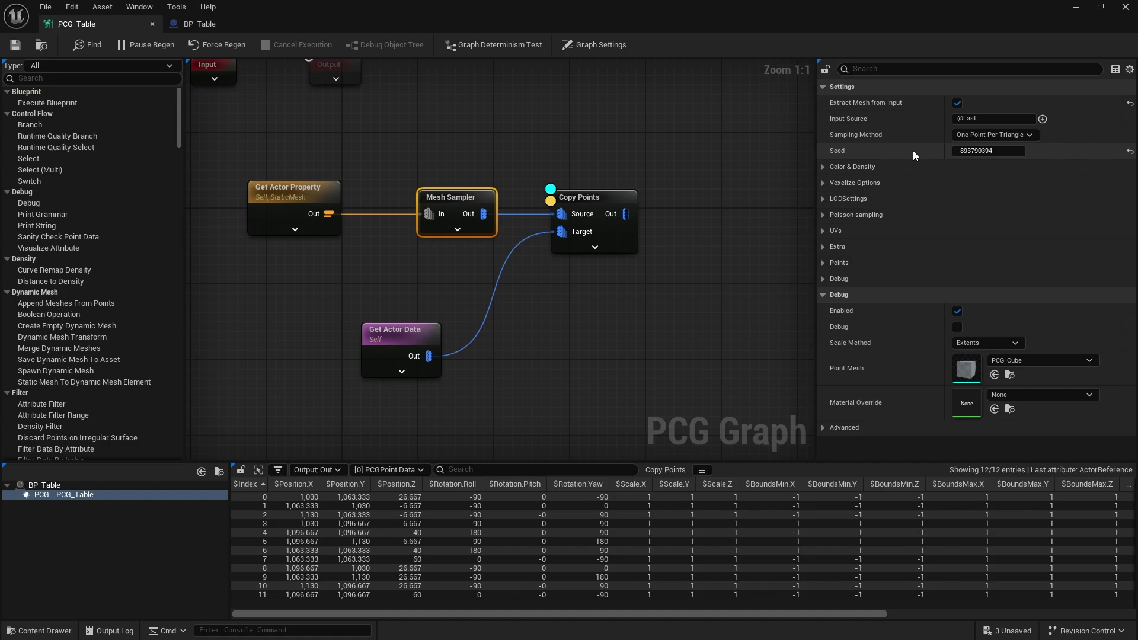
click(824, 183)
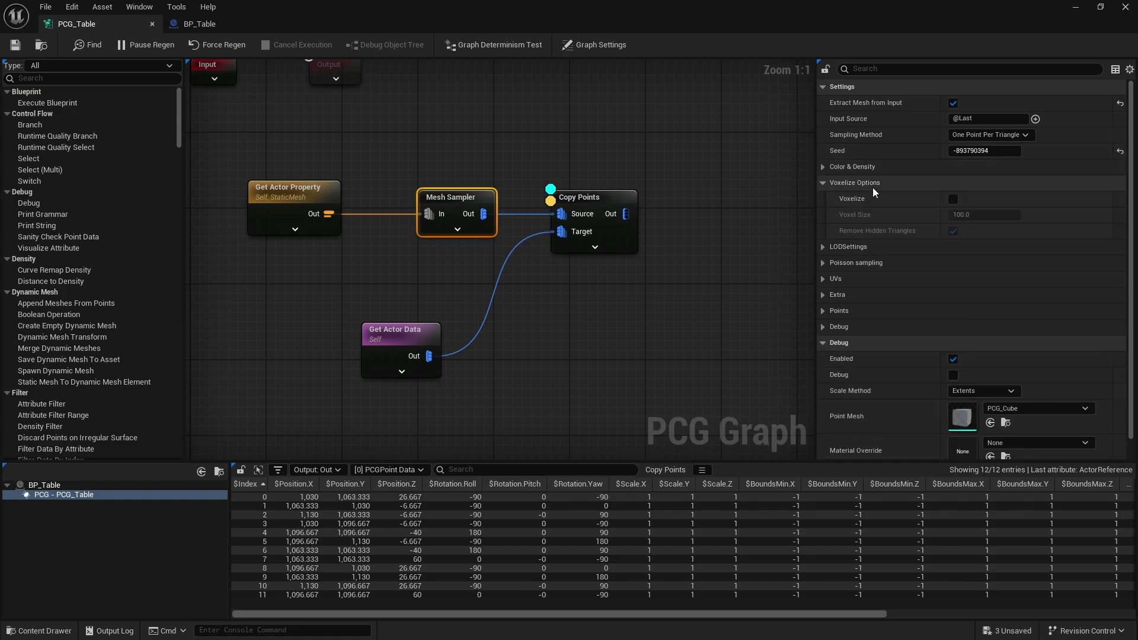
click(953, 199)
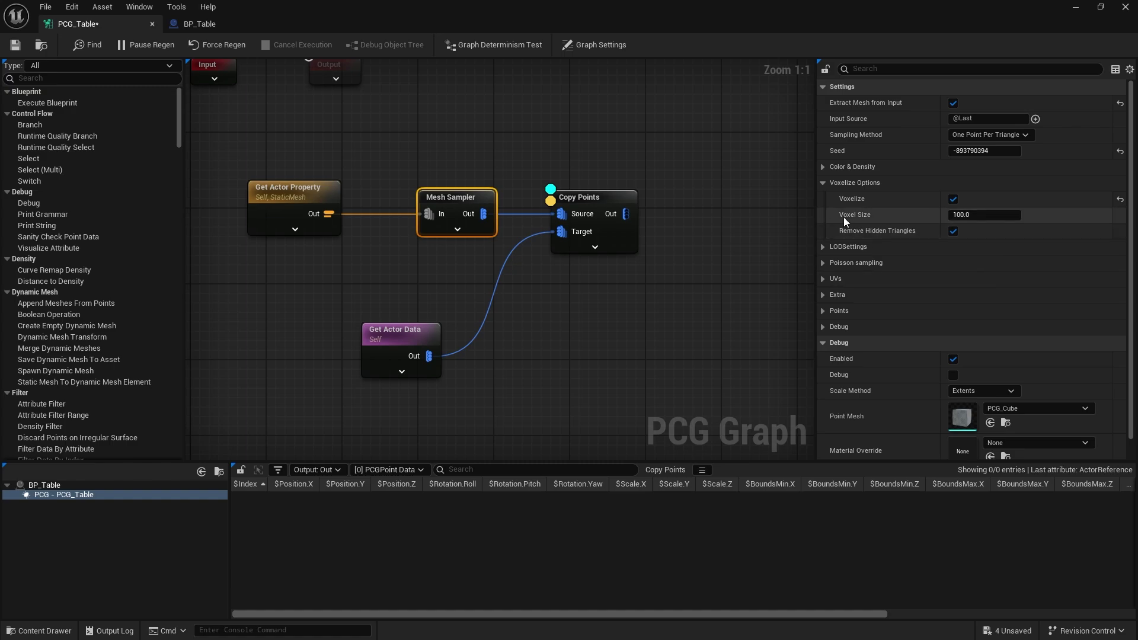
click(972, 215)
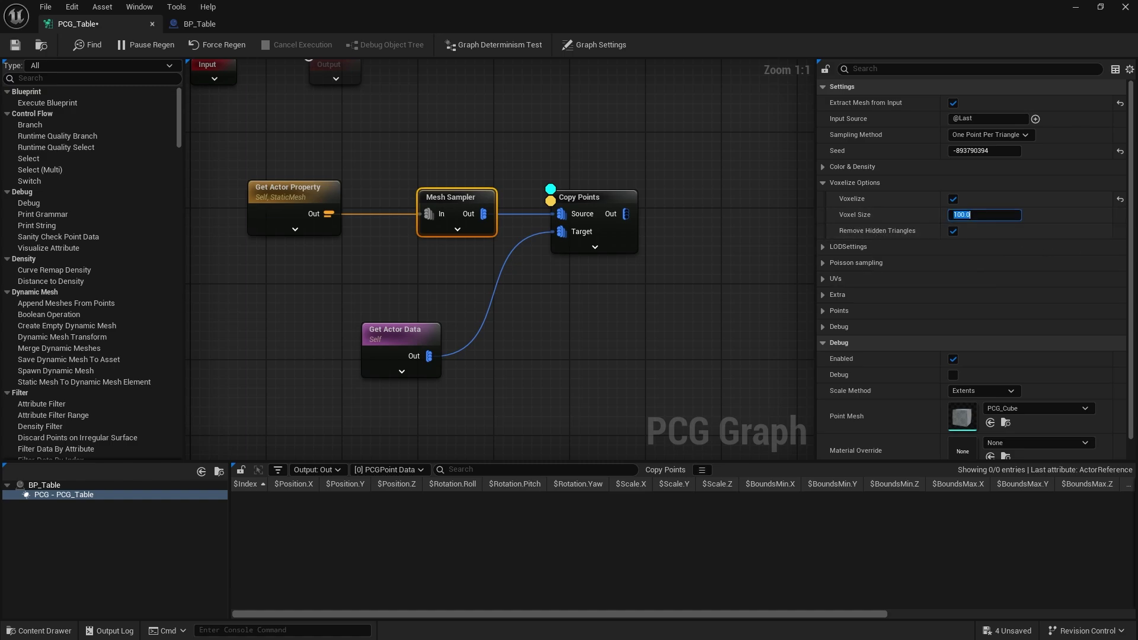
text(5)
key(Return)
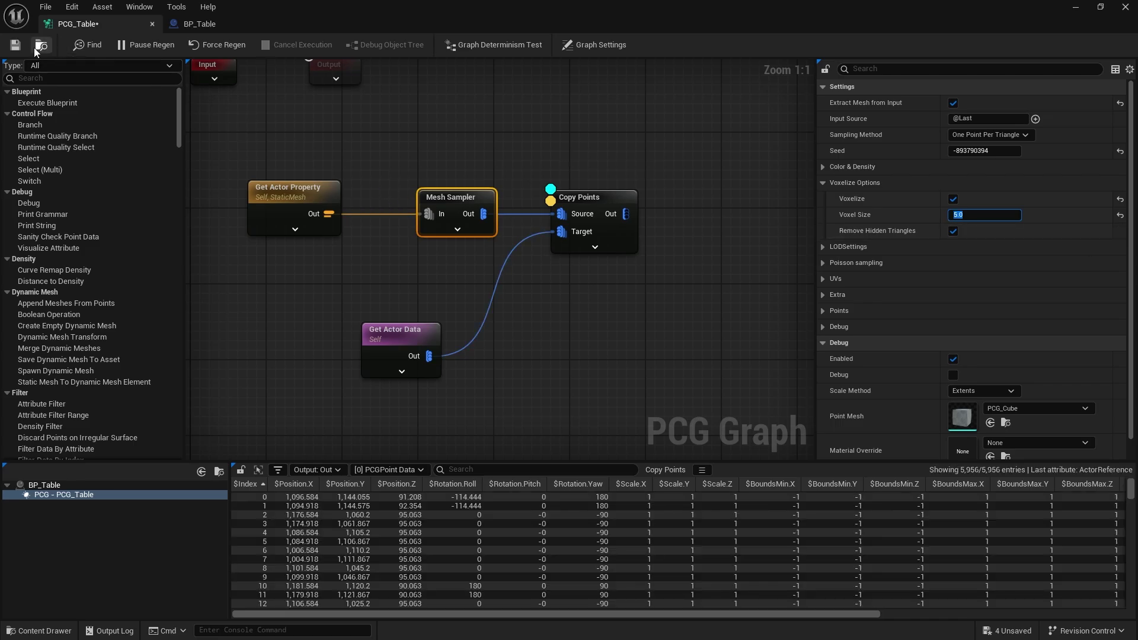
Examine the density of the voxelized sample points on the table's top and legs in the level.
click(1075, 7)
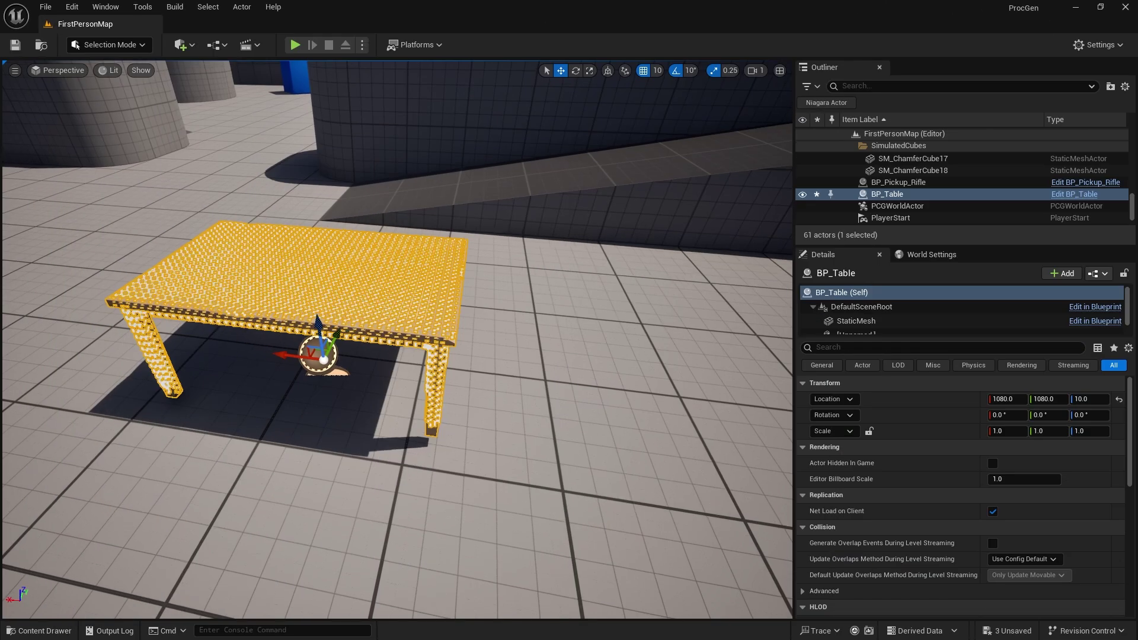
right_drag(397, 339, 479, 272)
key(w)
key(s)
key(a)
key(w)
key(d)
key(w)
key(s)
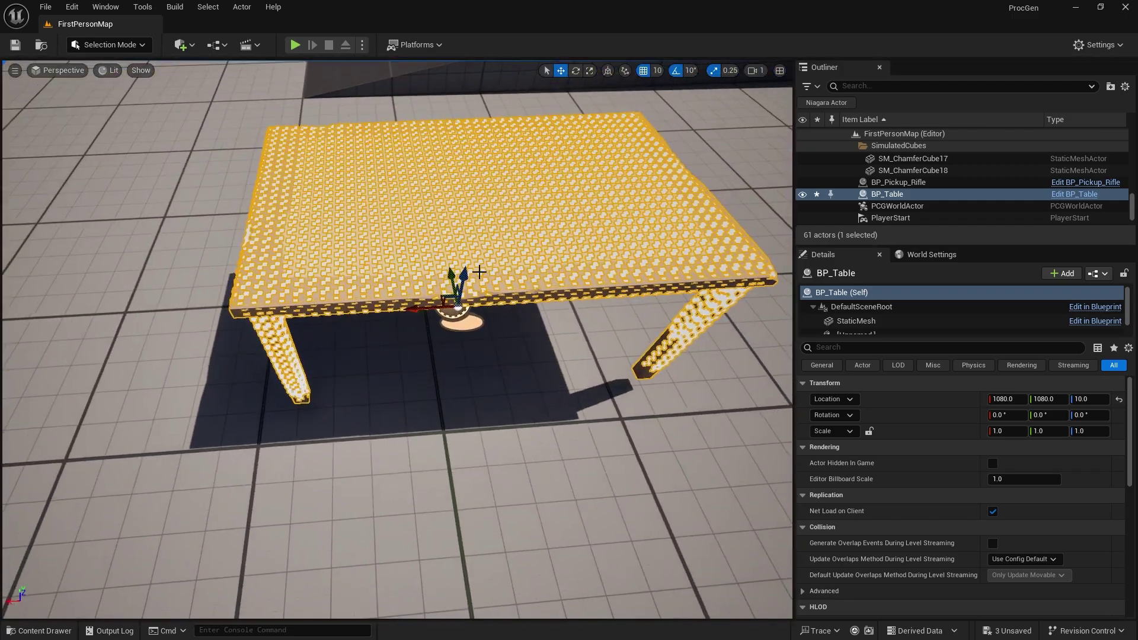
Set the Mesh Sampler's Voxel Size to 20, save the graph and check the point spacing on the table.
click(1082, 195)
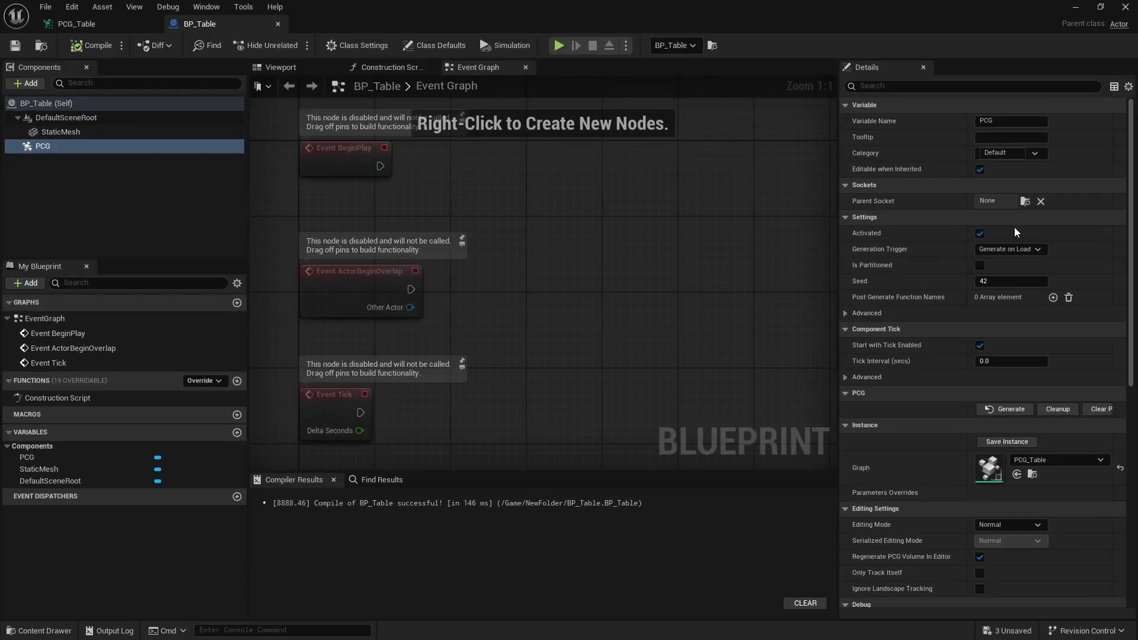
click(76, 24)
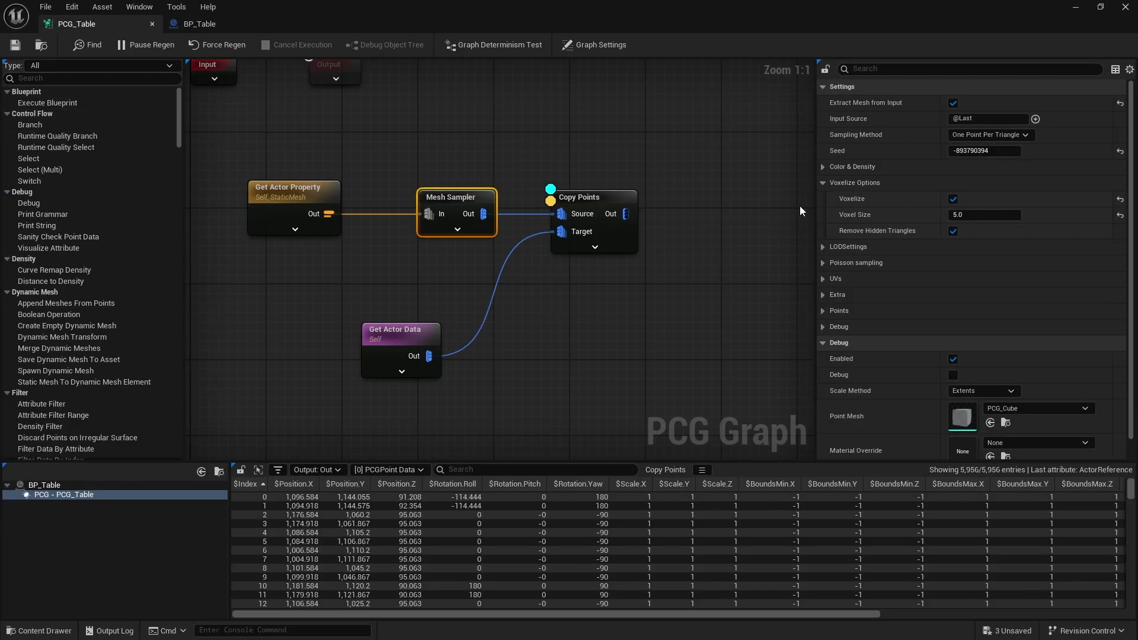
click(970, 215)
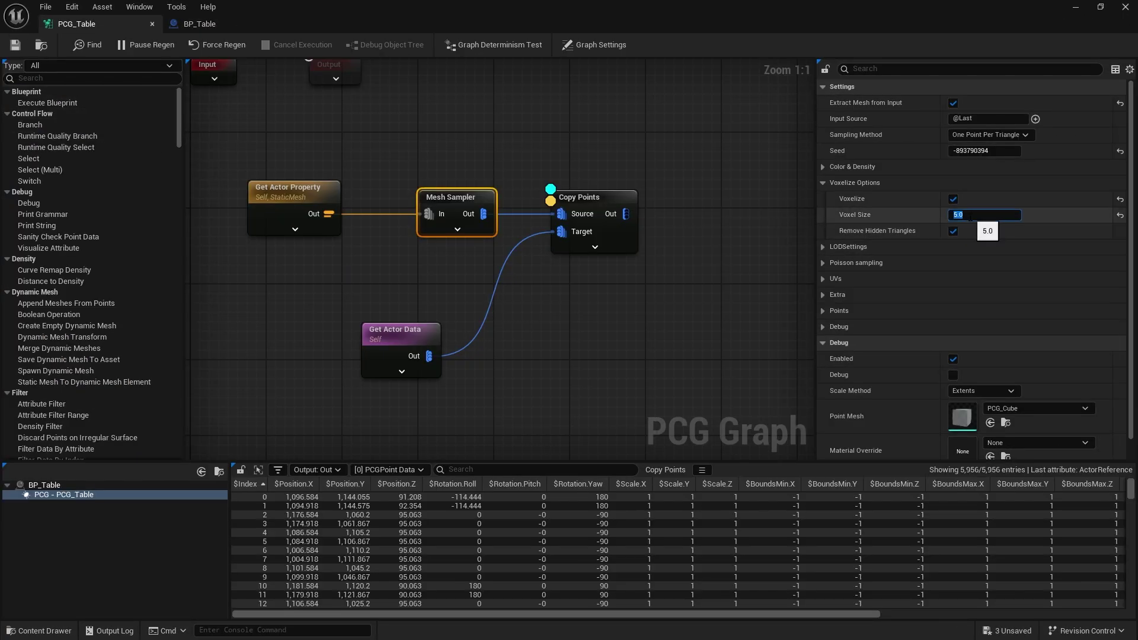
text(20)
key(Return)
click(22, 47)
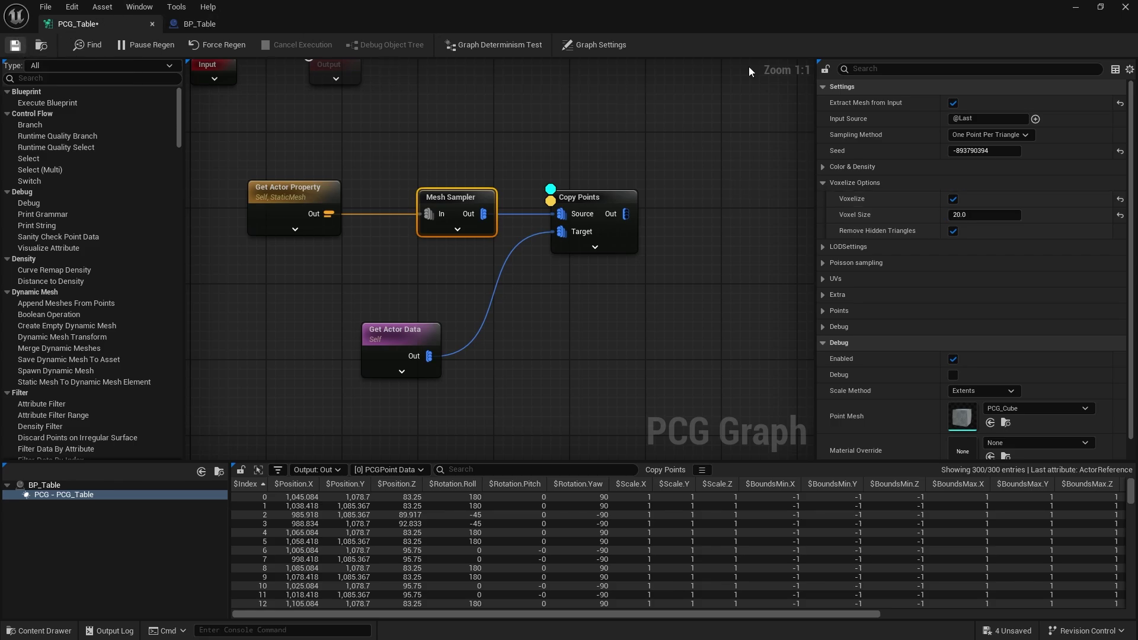
click(1076, 7)
right_drag(575, 258, 577, 154)
right_drag(474, 371, 438, 371)
key(f)
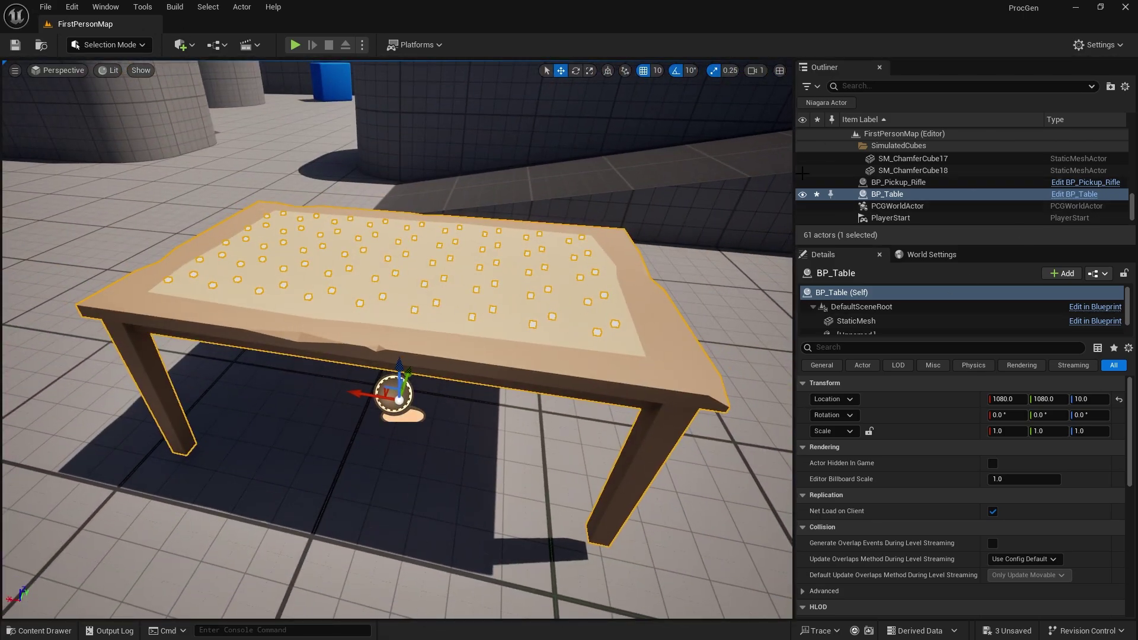
Set the Mesh Sampler's Voxel Size to 10 and save the PCG_Table graph.
click(1083, 195)
click(93, 27)
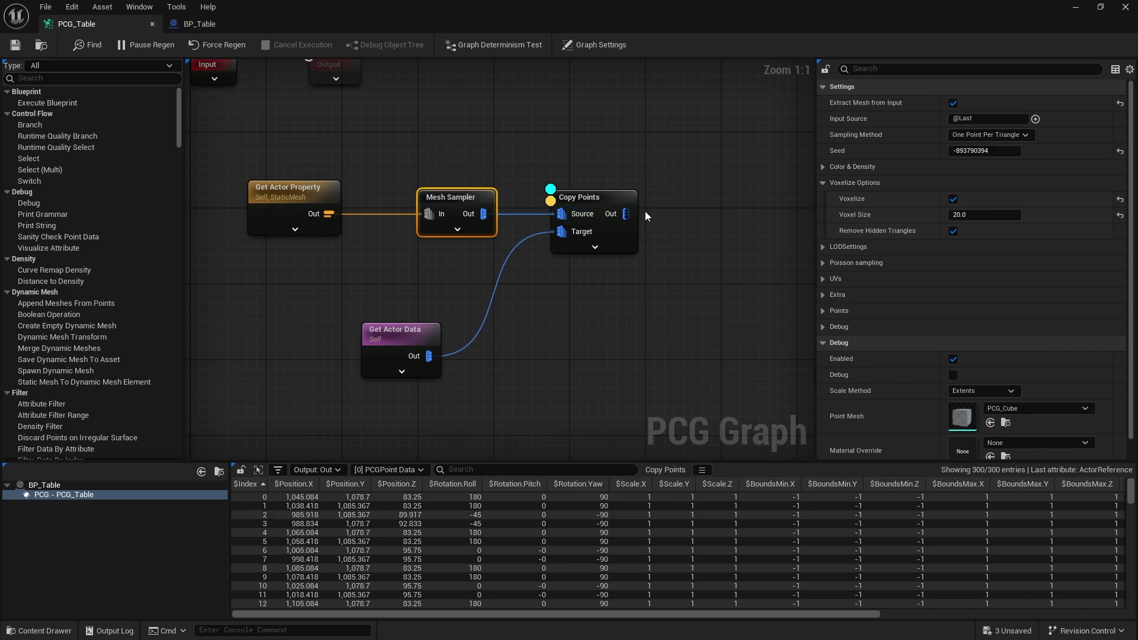
click(984, 215)
text(10)
key(Return)
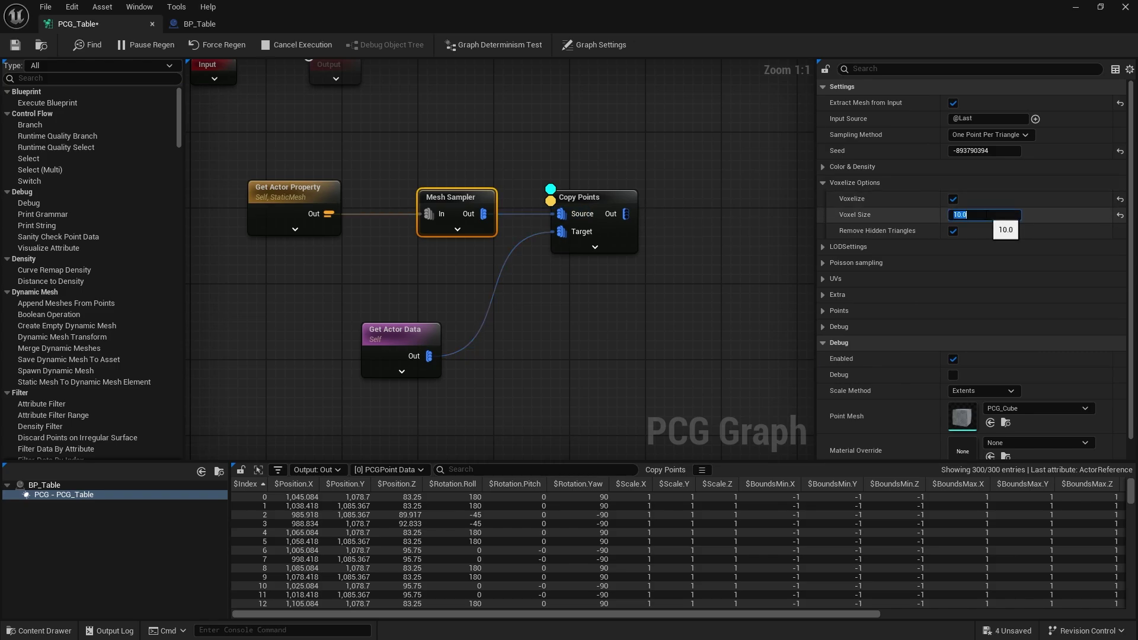
click(16, 45)
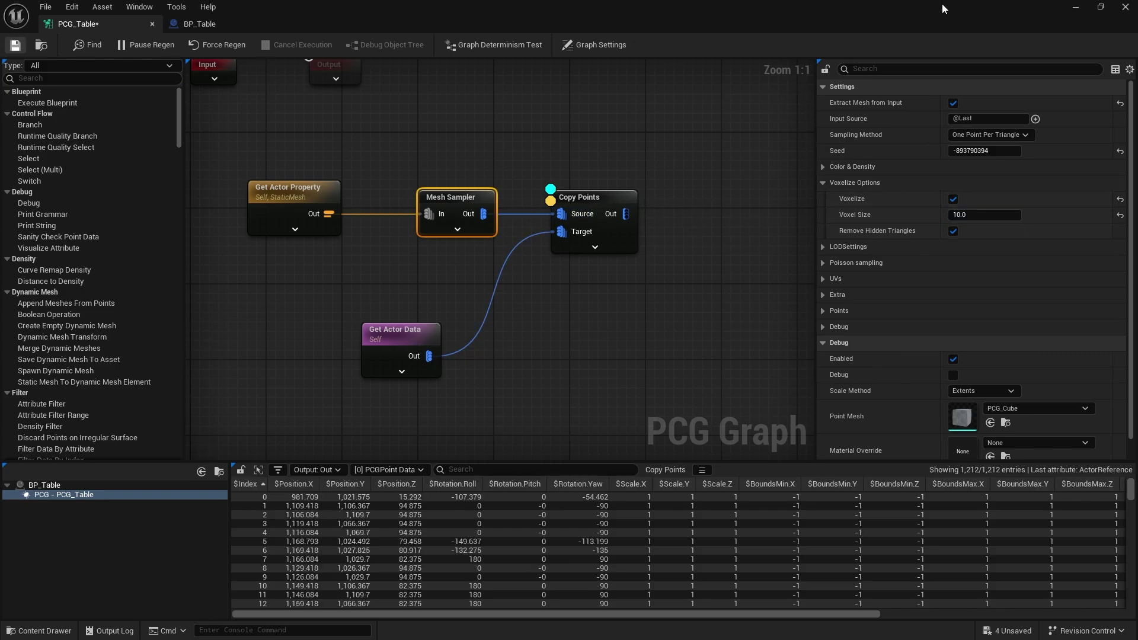
Examine the sample points on the tabletop, underside and legs from several angles in the level.
click(1074, 7)
key(a)
right_drag(465, 371, 481, 356)
key(d)
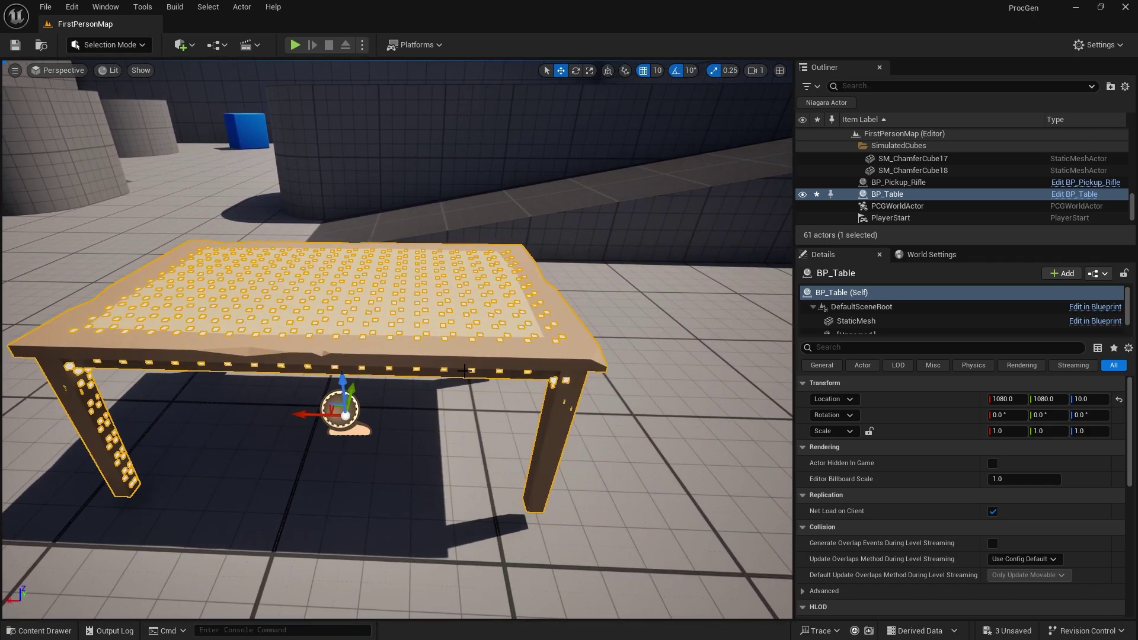
key(a)
right_drag(472, 350, 406, 280)
key(d)
scroll(405, 279, up, 8)
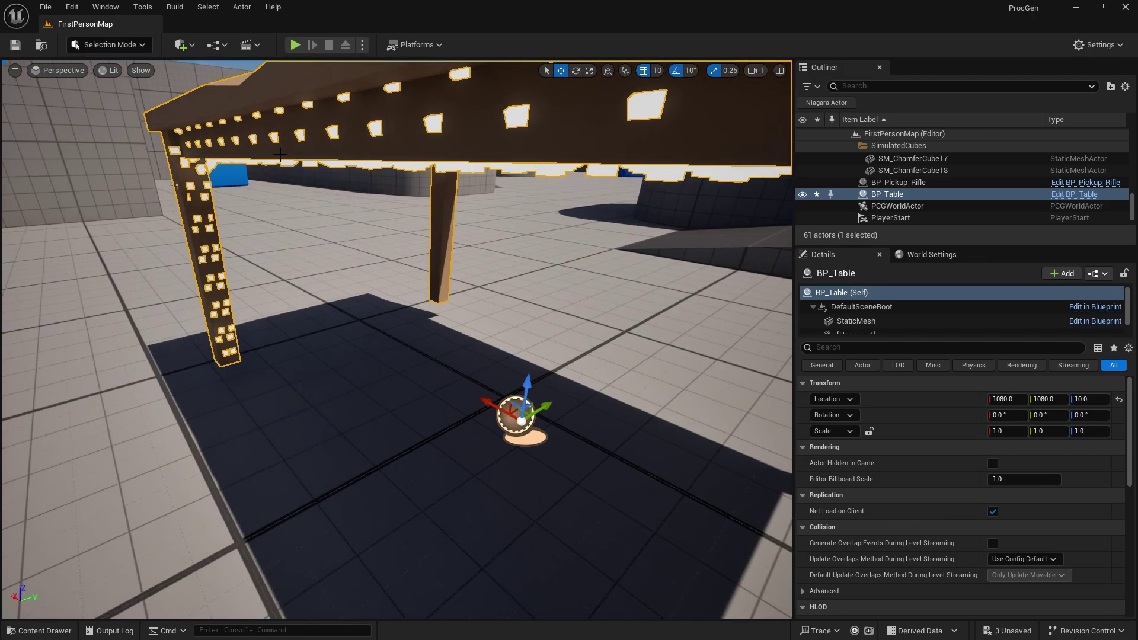
right_drag(253, 222, 465, 186)
key(a)
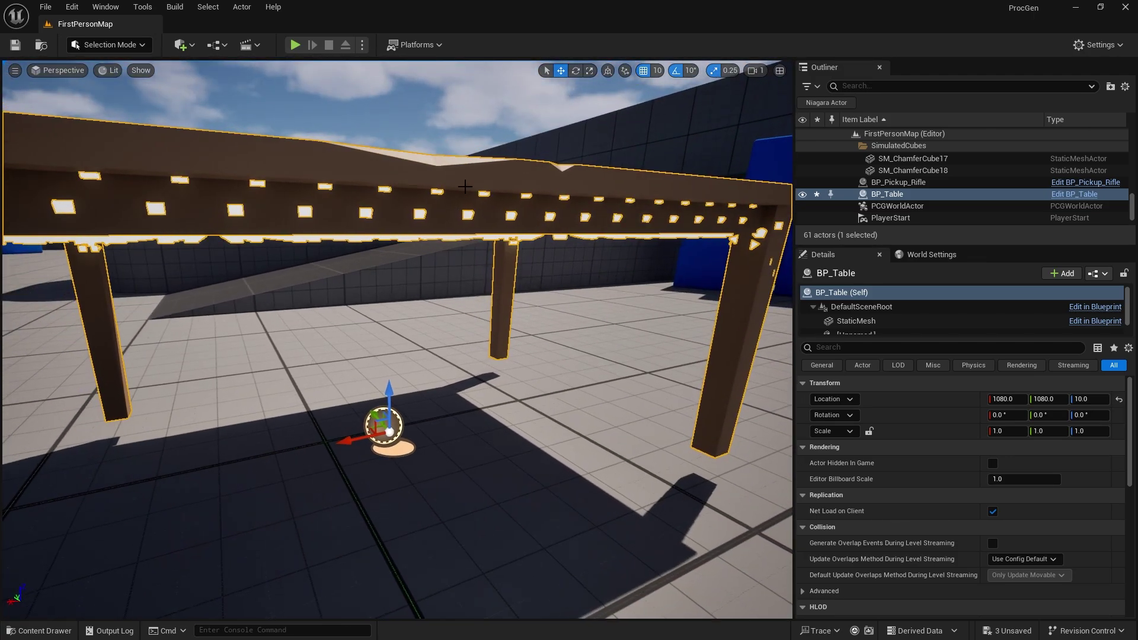
mouse_move(464, 186)
right_down()
mouse_move(471, 195)
mouse_move(483, 181)
right_up()
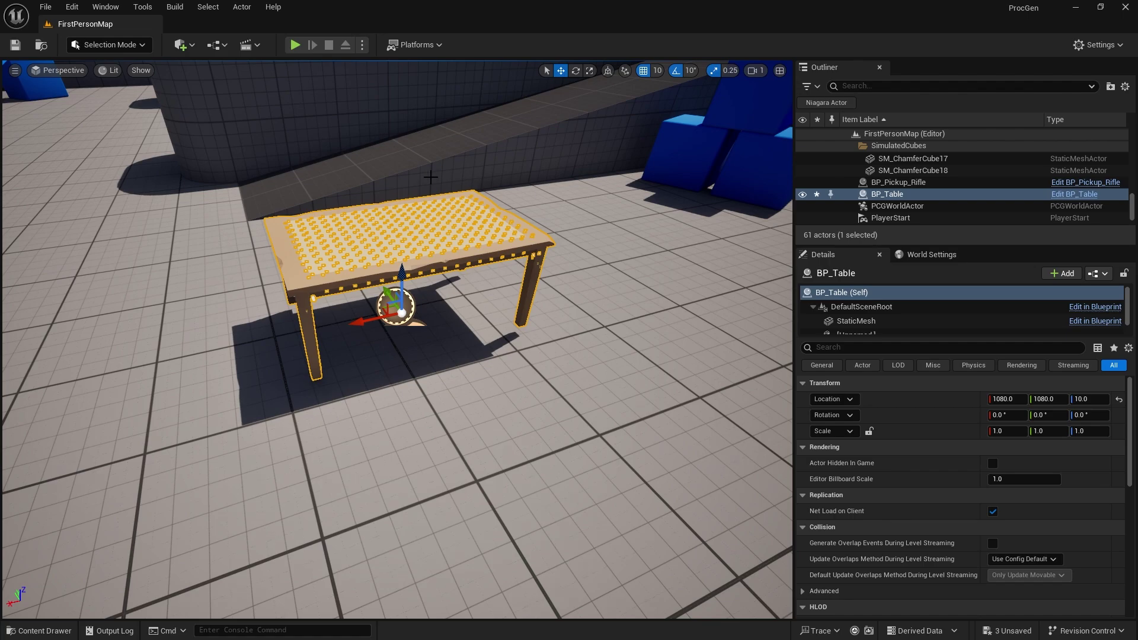
right_drag(589, 297, 560, 314)
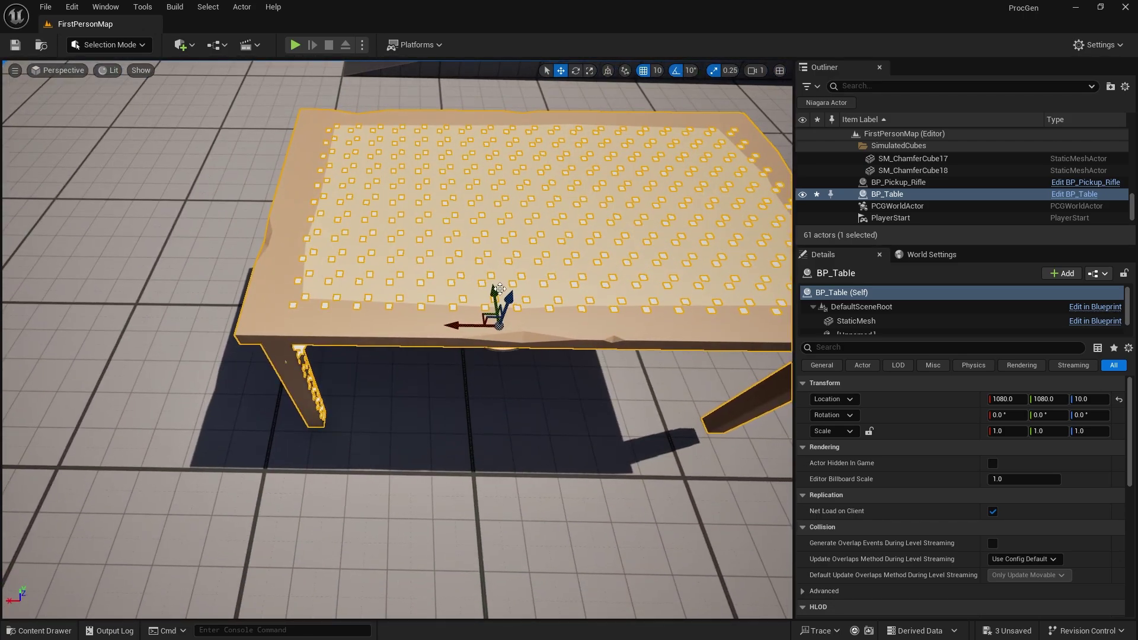
right_drag(489, 259, 409, 260)
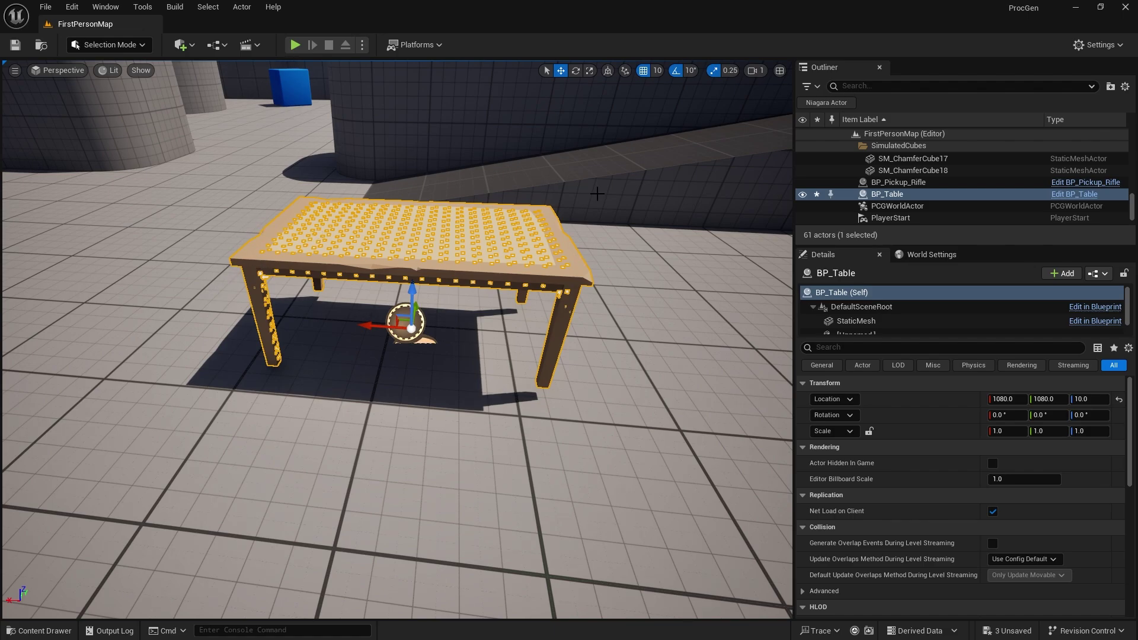
Add a Normal To Density node fed by the Copy Points output in PCG_Table and align it with the row.
click(1074, 194)
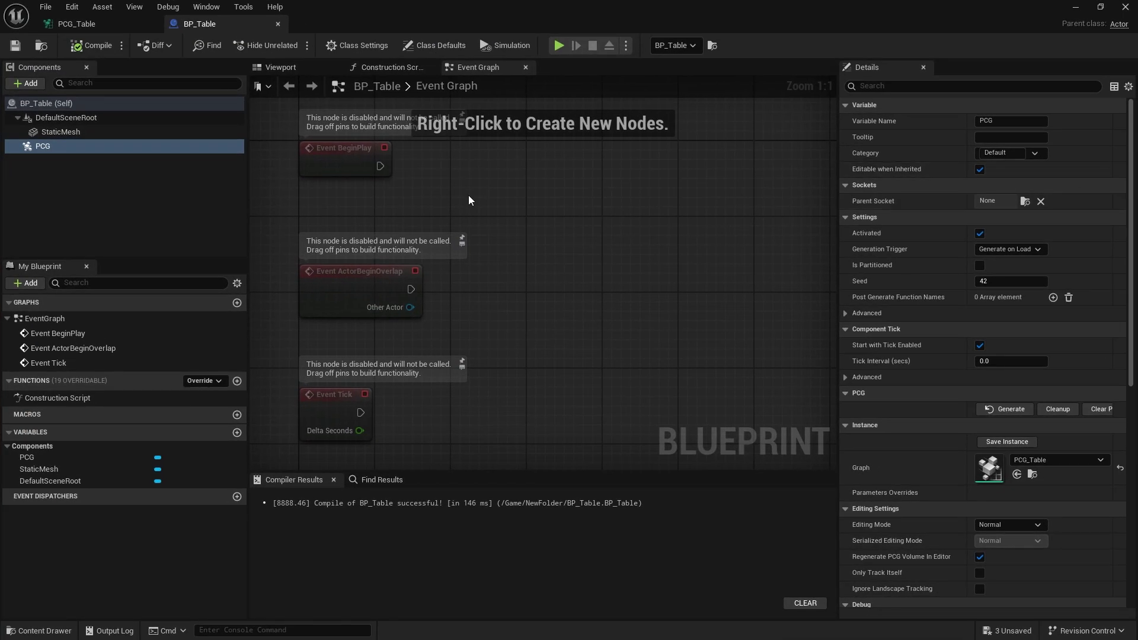
click(76, 24)
right_drag(594, 267, 518, 268)
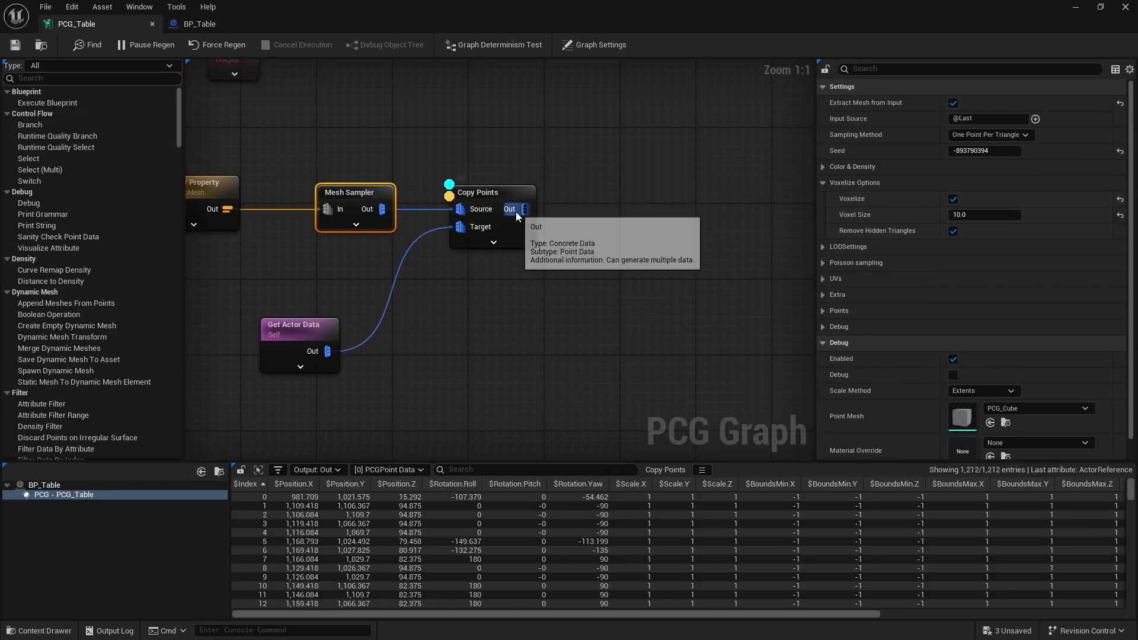
right_drag(535, 217, 459, 219)
drag(449, 211, 529, 210)
text(normal)
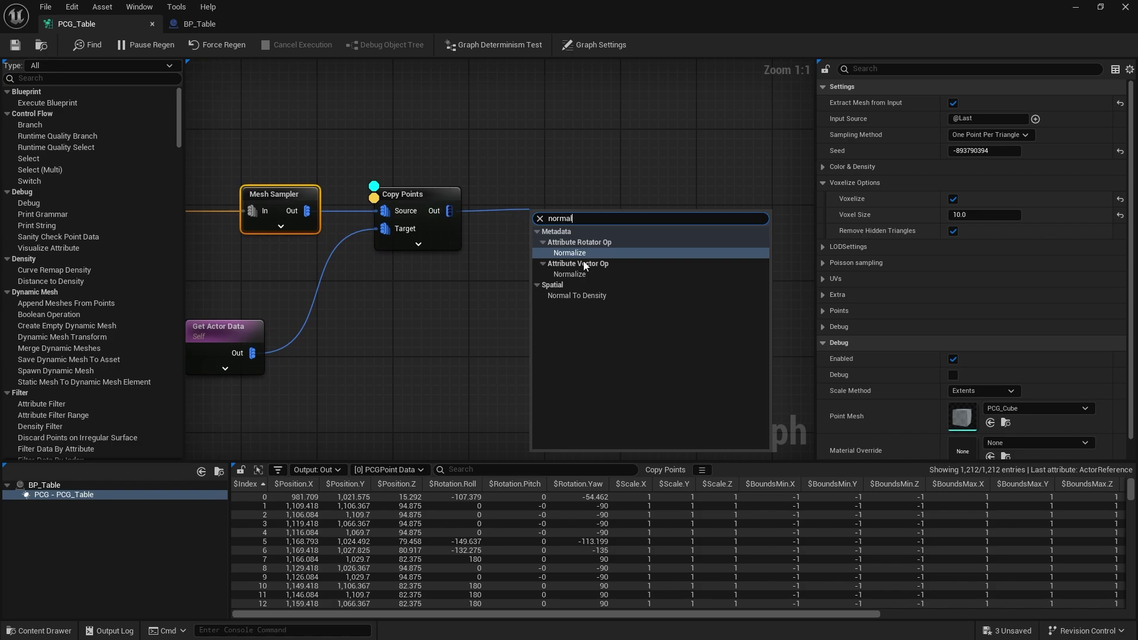
click(607, 295)
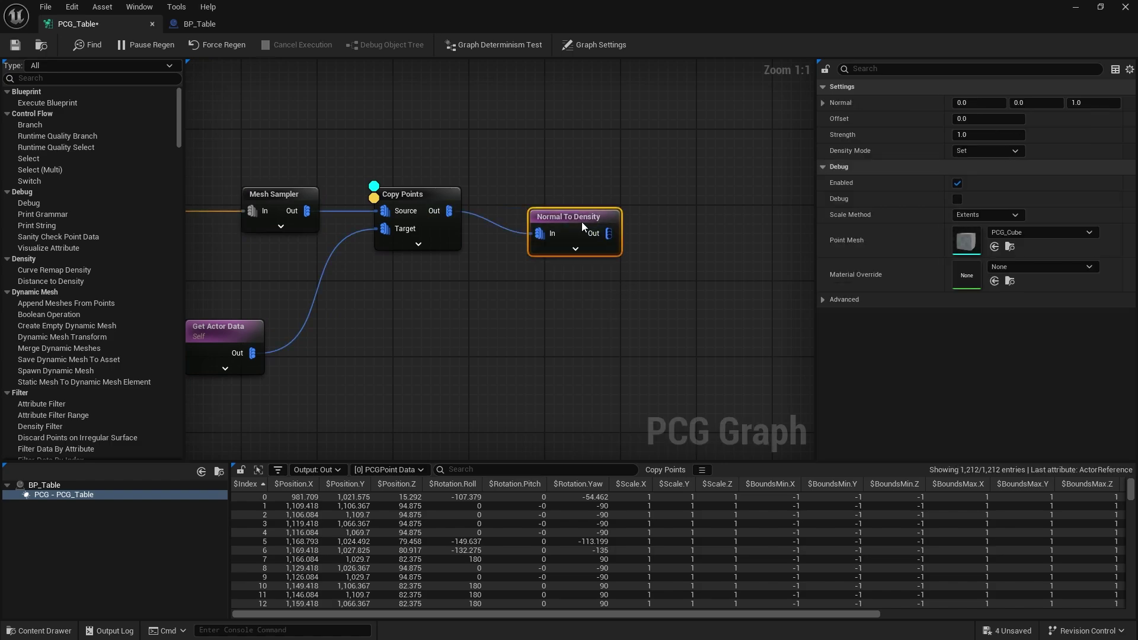
drag(581, 221, 569, 199)
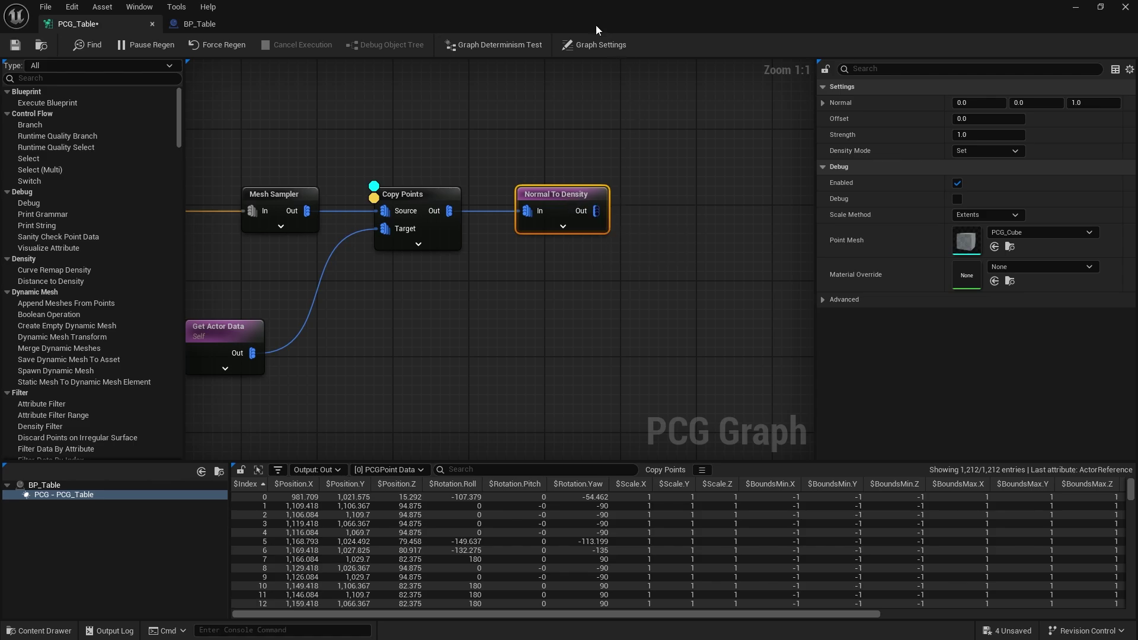
Enable debug and inspection on the Normal To Density node and turn off debug on Copy Points.
drag(596, 25, 578, 106)
scroll(470, 282, up, 6)
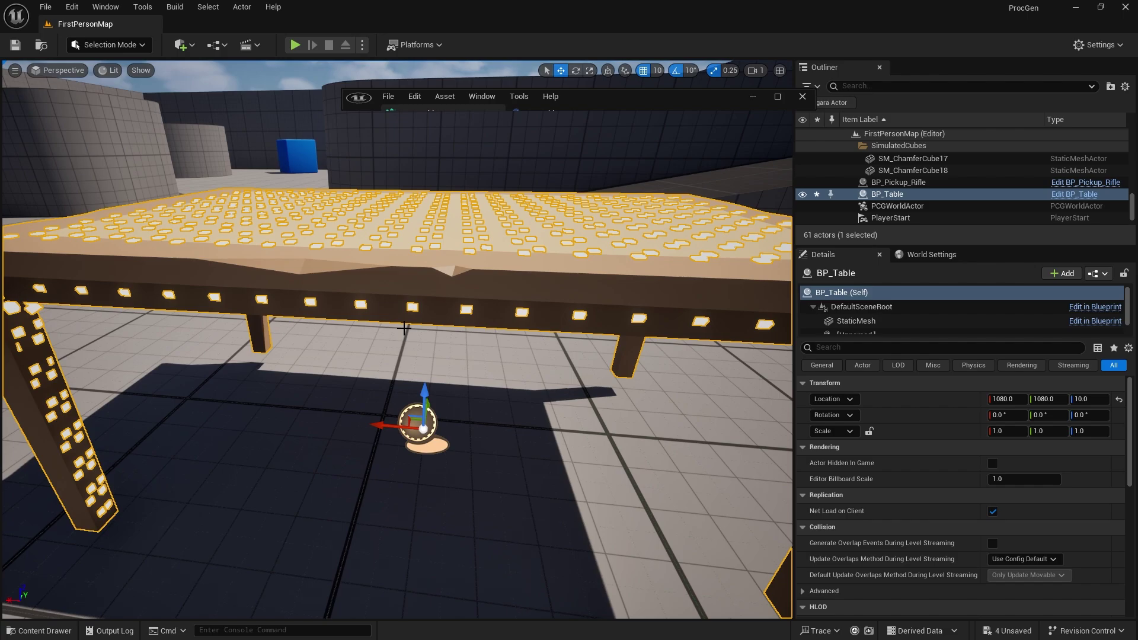
click(774, 99)
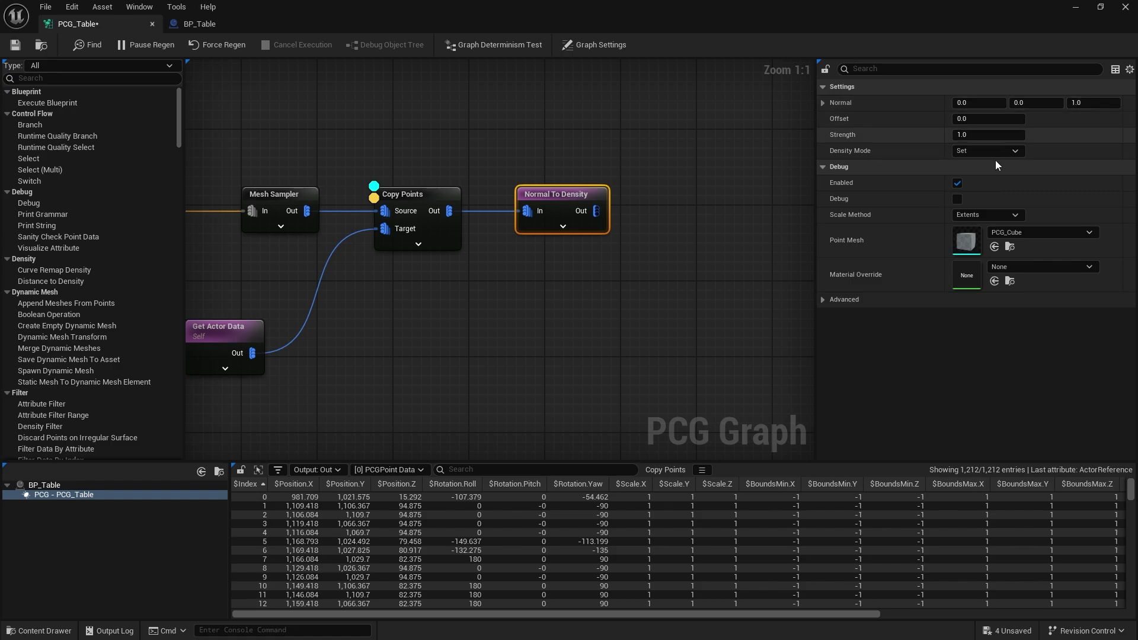
key(d)
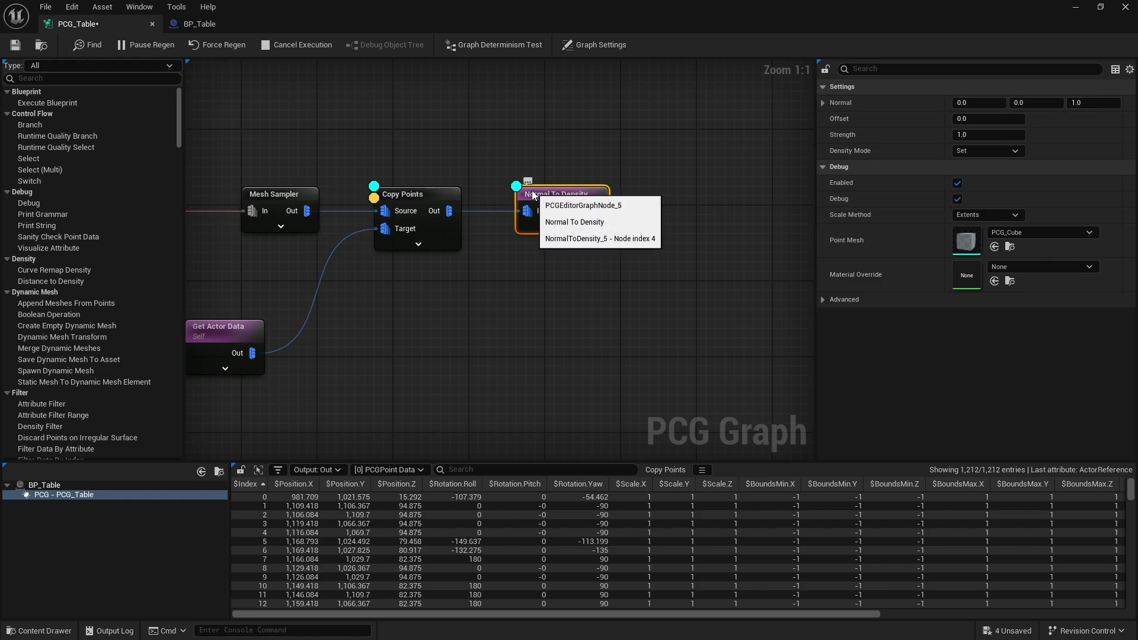
key(a)
click(411, 197)
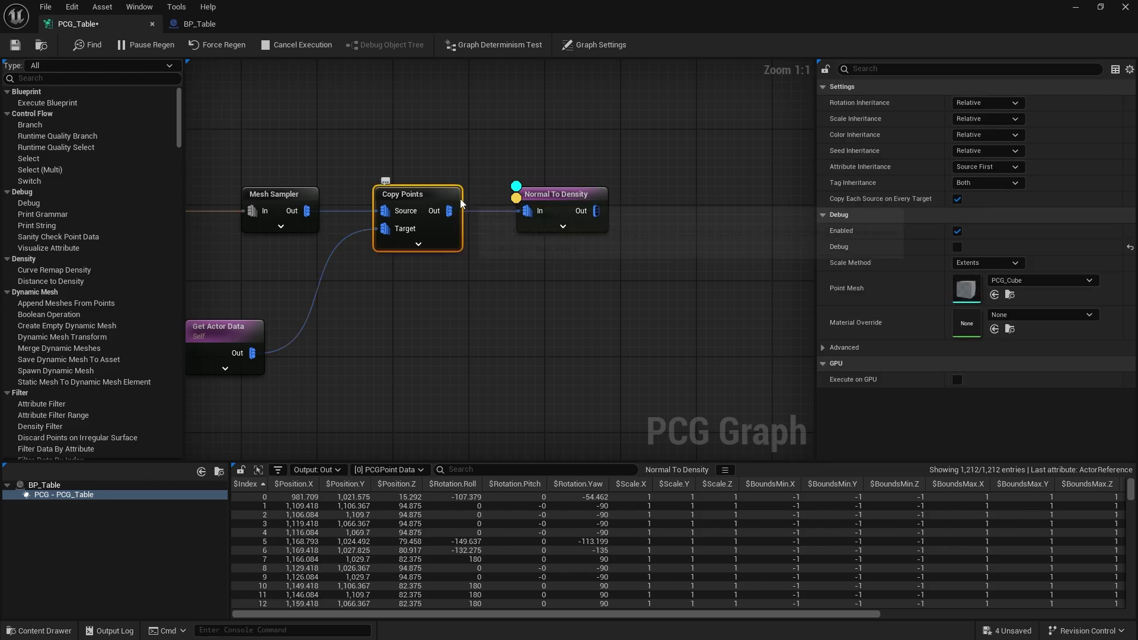
Move the BP_Table actor along the X axis to location 1100 in the level.
click(1076, 7)
scroll(582, 289, down, 5)
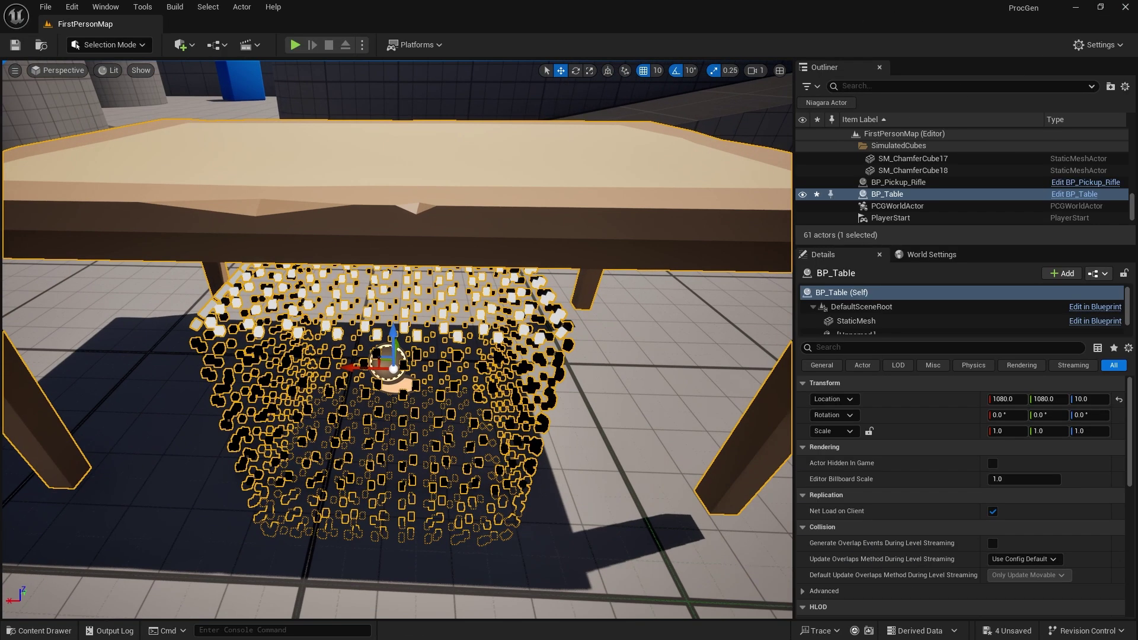
drag(379, 359, 319, 358)
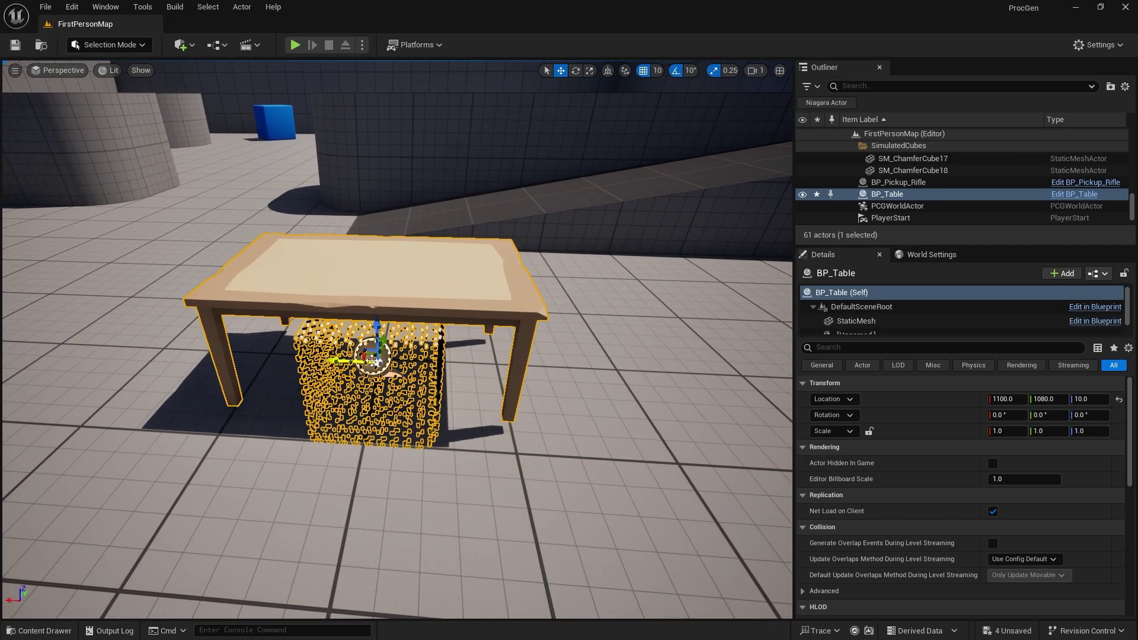
click(48, 630)
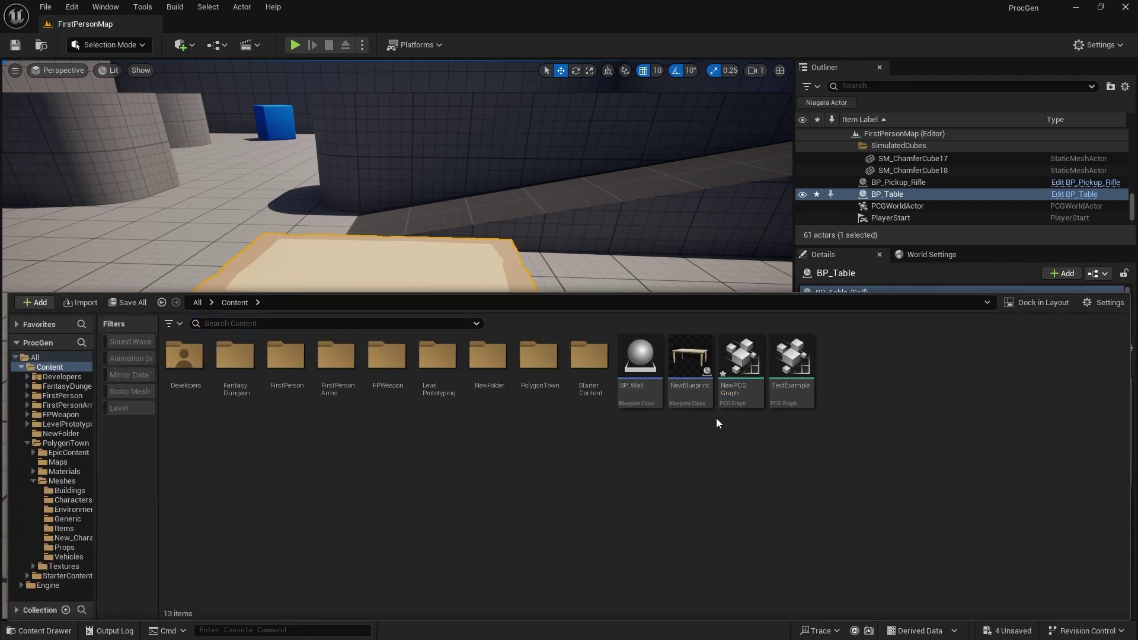
double_click(735, 360)
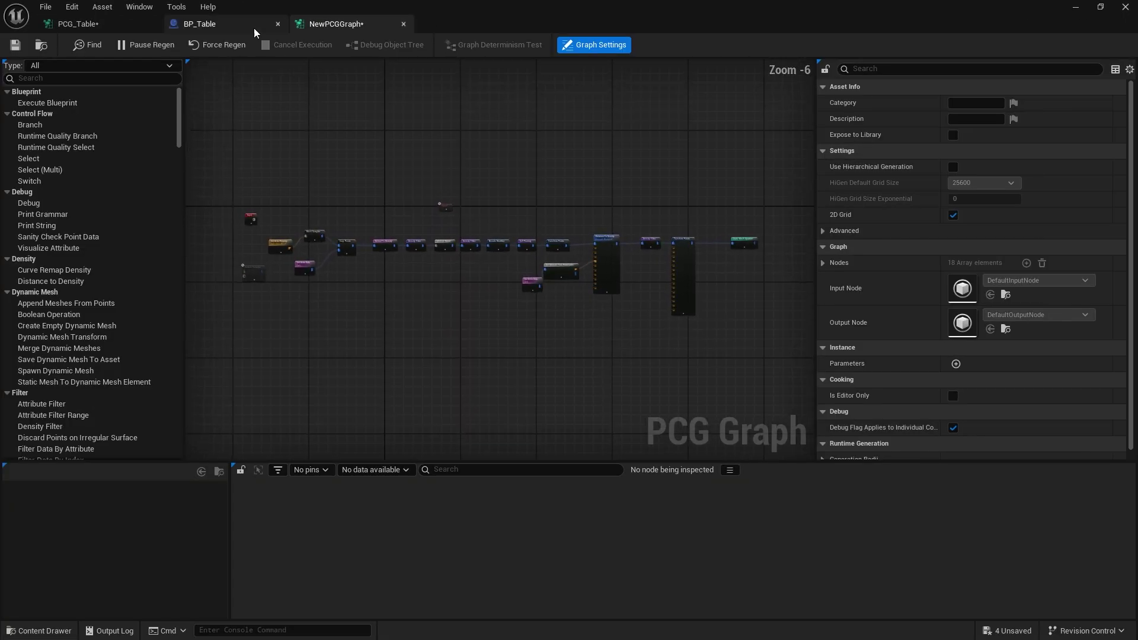
click(403, 24)
click(114, 24)
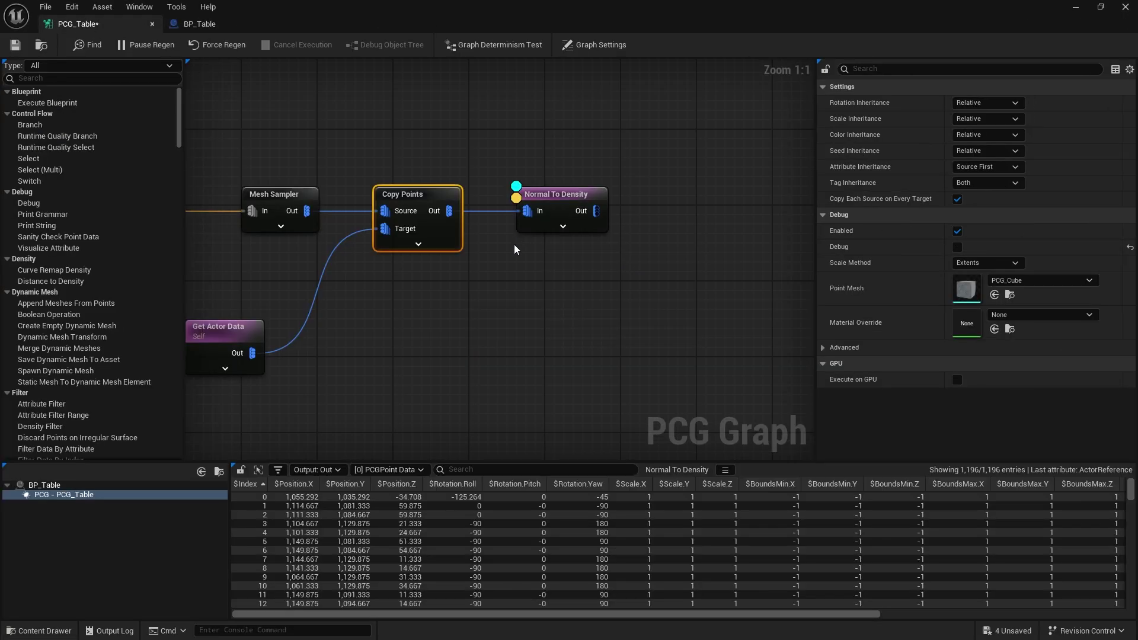
Save PCG_Table, refresh the Normal To Density debug display and check the point shading on the table's top, sides and legs.
click(550, 203)
click(11, 49)
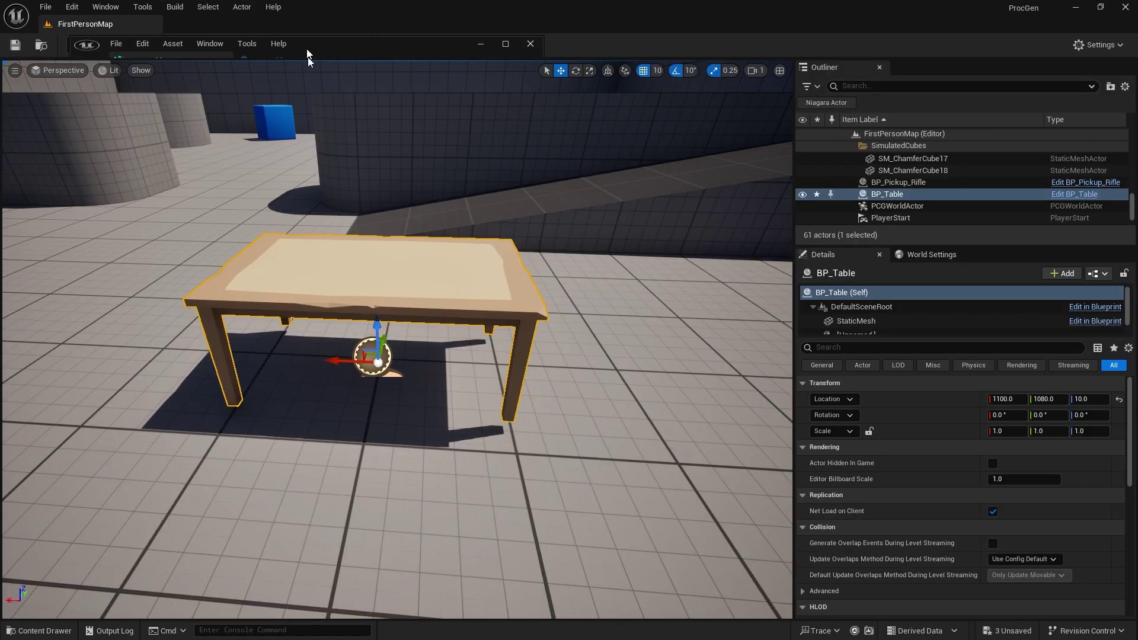
key(d)
key(a)
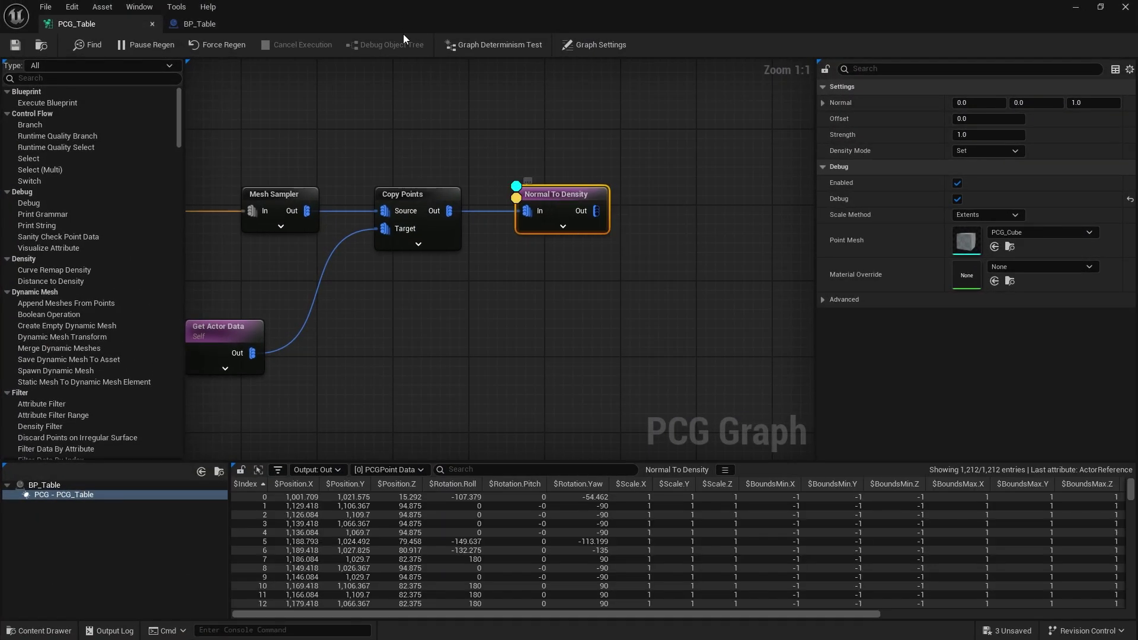
drag(405, 16, 410, 112)
right_drag(415, 245, 418, 249)
click(242, 267)
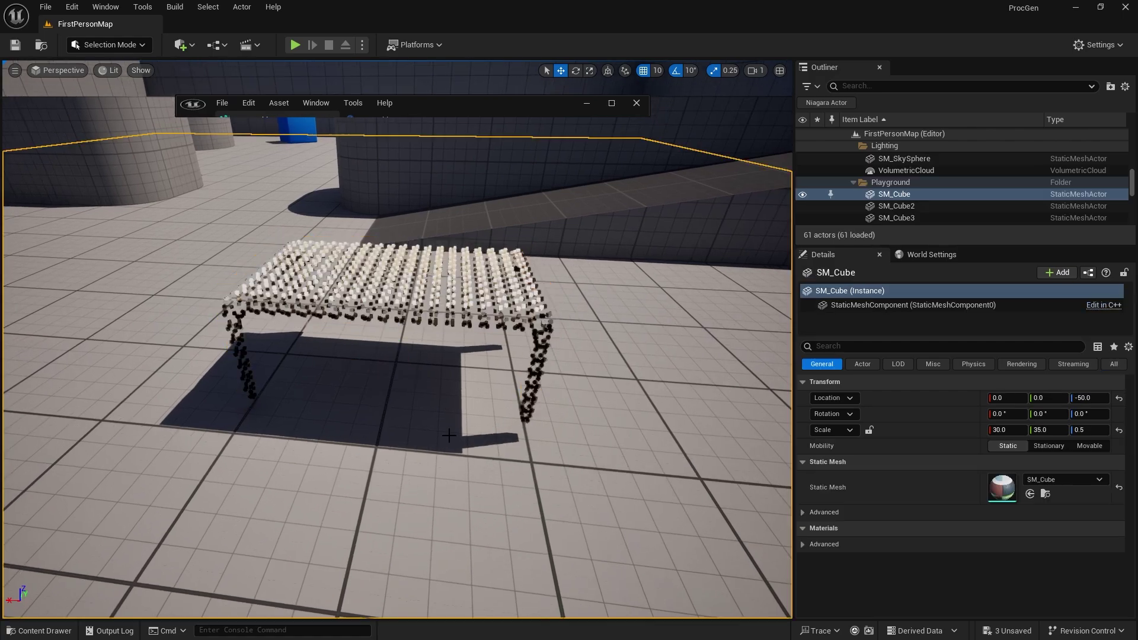
scroll(241, 267, up, 7)
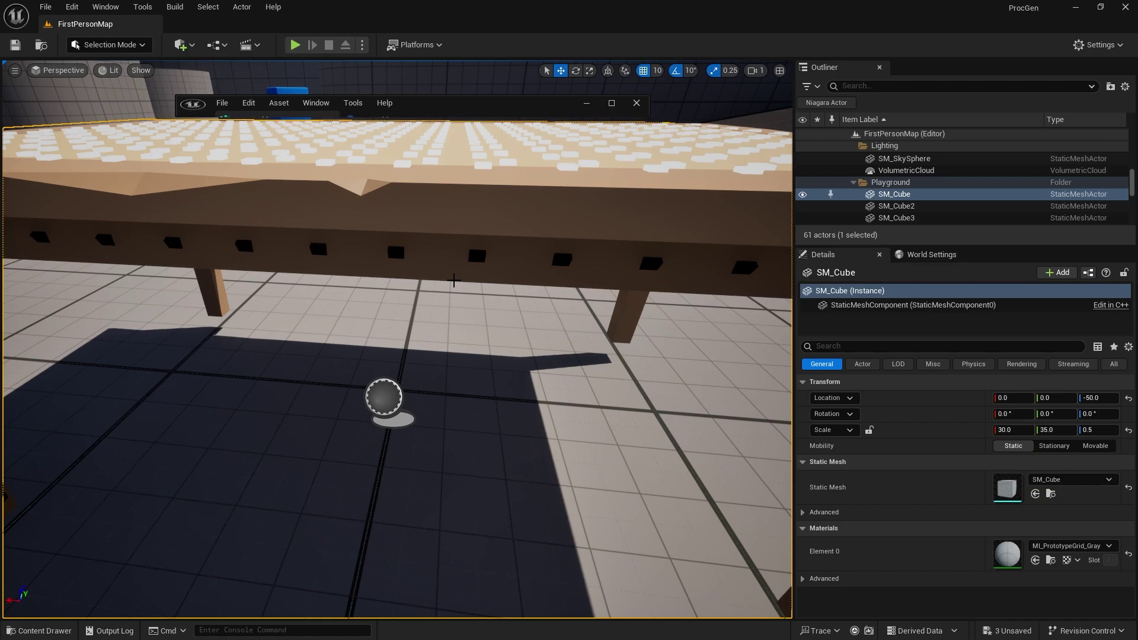
scroll(283, 257, down, 10)
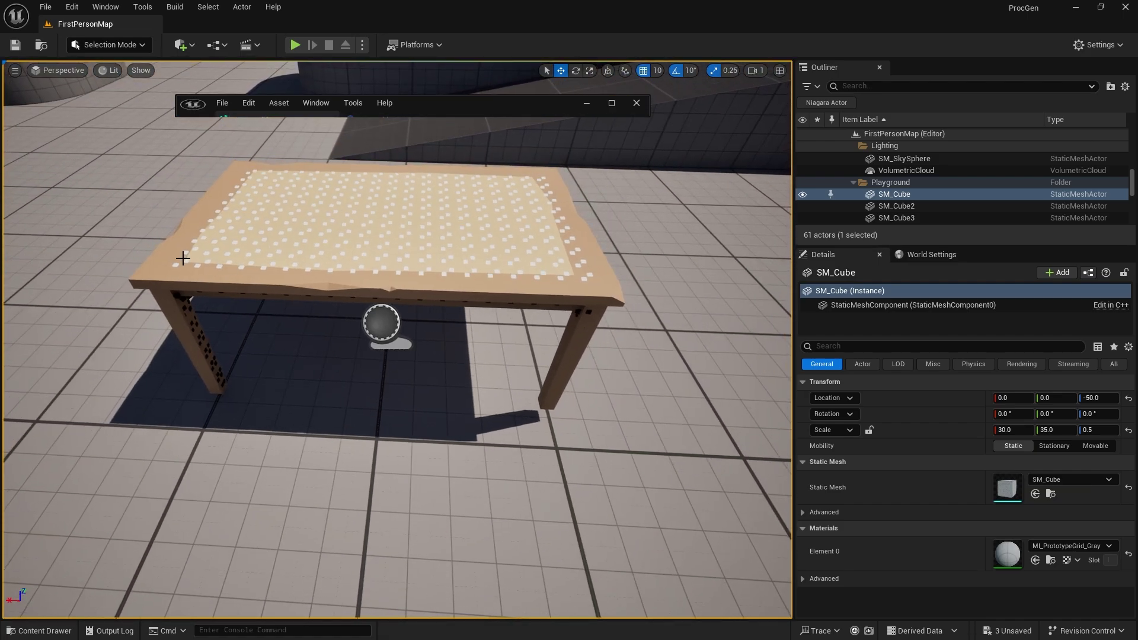
click(613, 103)
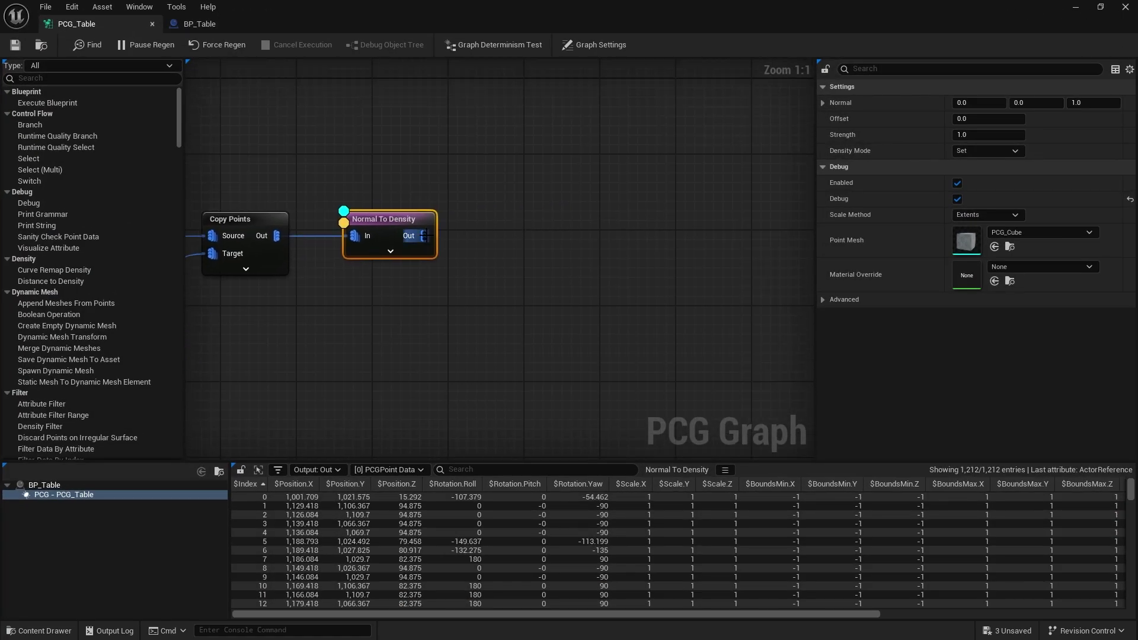
Add a Density Filter node after Normal To Density, aligned in the row, with its Lower Bound set to 0.95.
drag(423, 235, 493, 229)
text(filter)
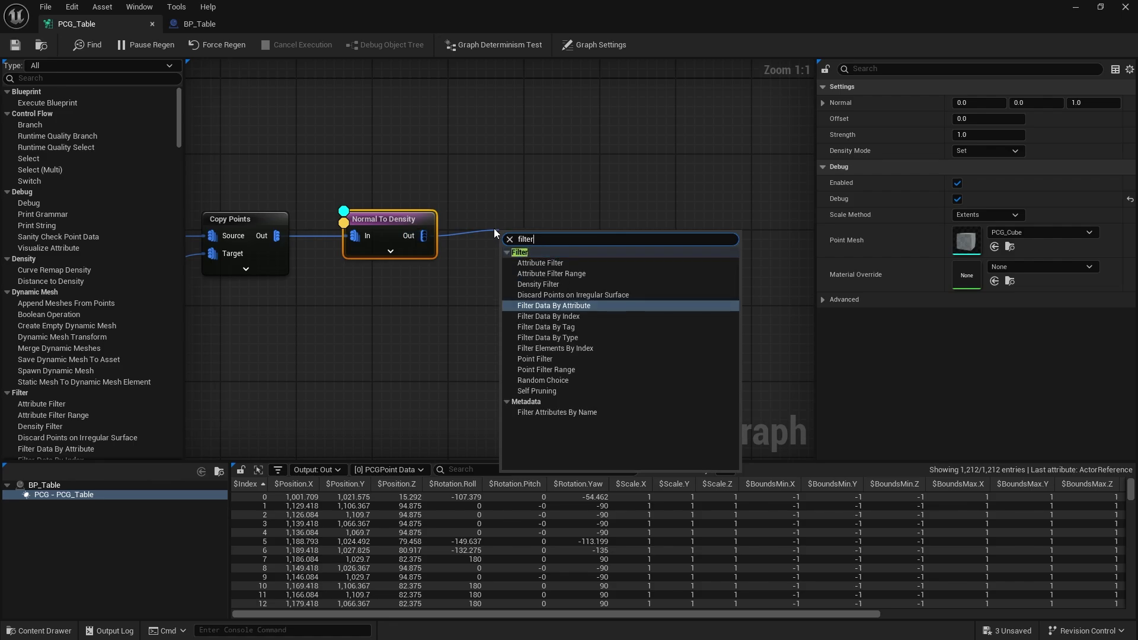
click(546, 284)
drag(539, 234, 507, 215)
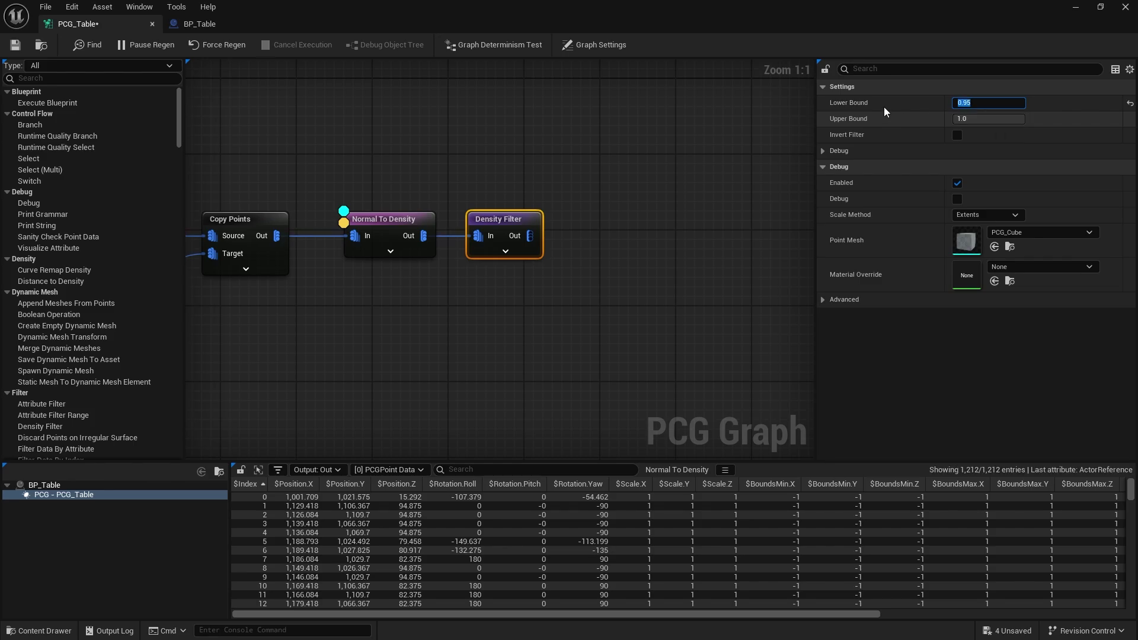
Enable debug and inspection on the Density Filter and turn off debug on Normal To Density.
click(384, 228)
click(497, 218)
key(d)
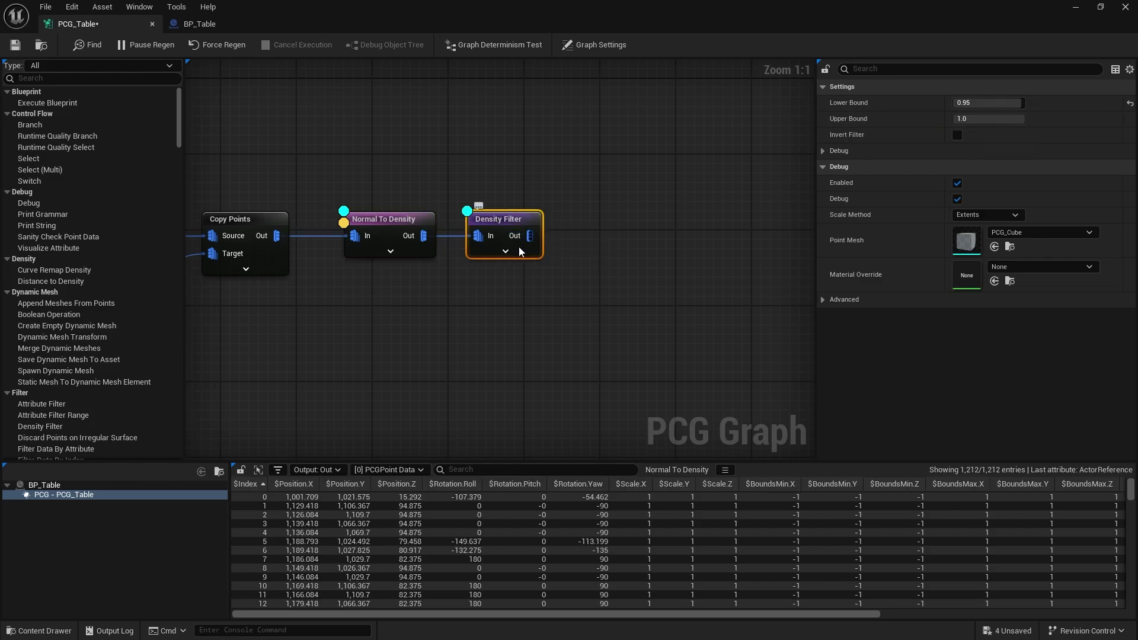
key(a)
click(373, 218)
key(d)
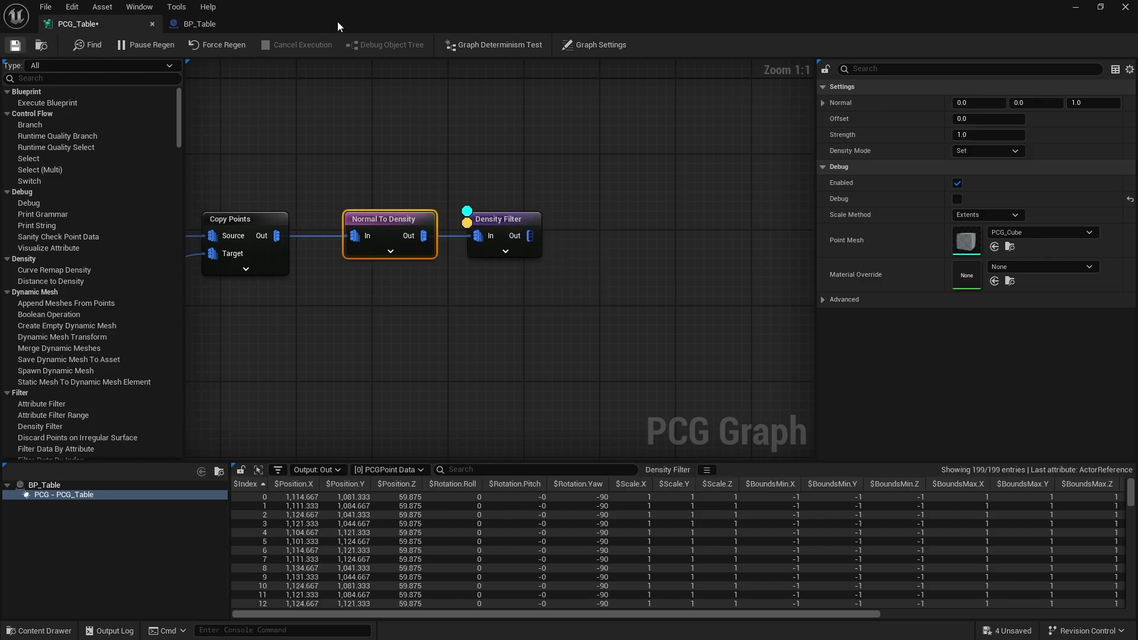
Switch off debug and inspection on the Density Filter to reset its display, and save the PCG_Table graph.
double_click(337, 22)
mouse_move(540, 94)
right_down()
mouse_move(539, 24)
mouse_move(540, 113)
mouse_move(540, 83)
mouse_move(540, 93)
right_up()
click(588, 79)
click(506, 225)
key(d)
key(a)
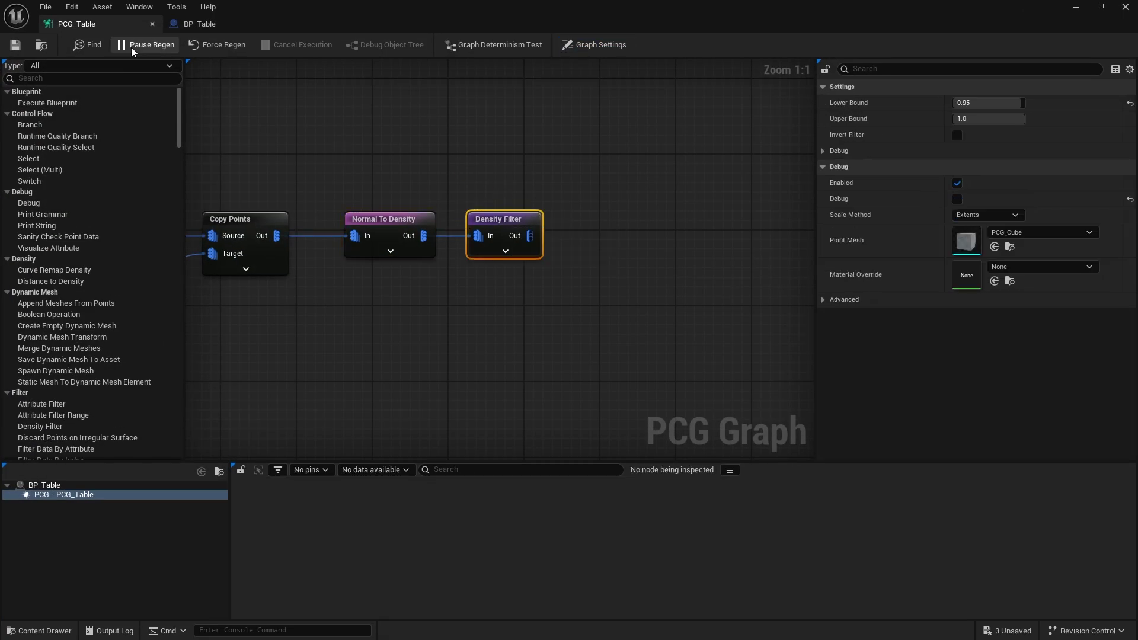
click(22, 46)
Display the Density Filter's debug points again and examine them on the tabletop from several angles in the level.
drag(380, 28, 512, 184)
key(a)
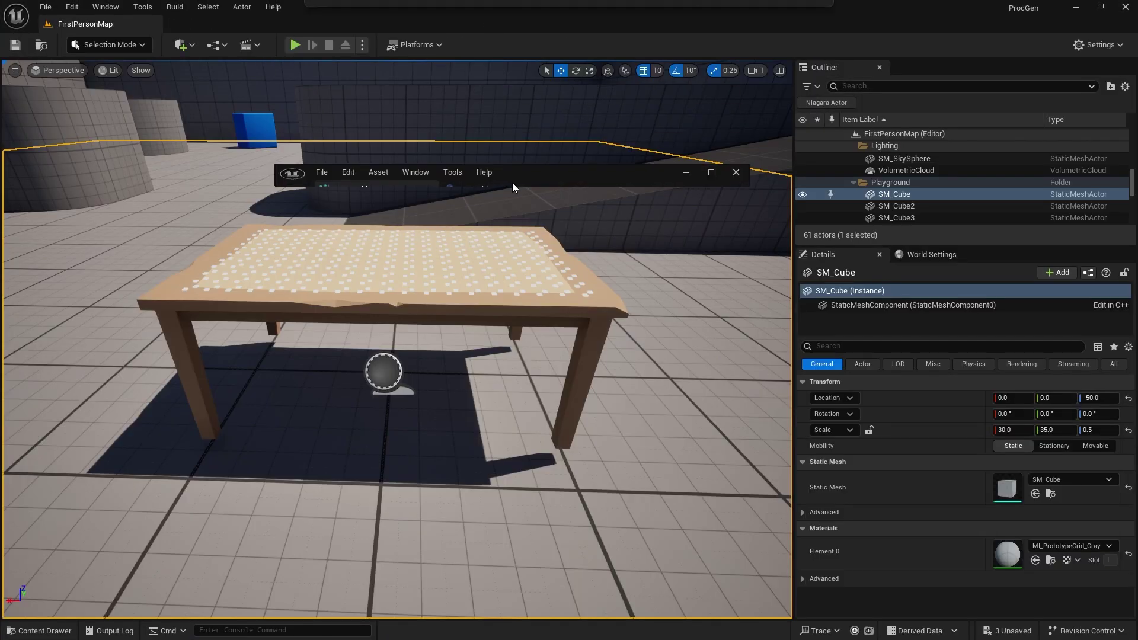
right_drag(484, 340, 415, 237)
right_drag(569, 349, 569, 474)
right_drag(397, 314, 513, 350)
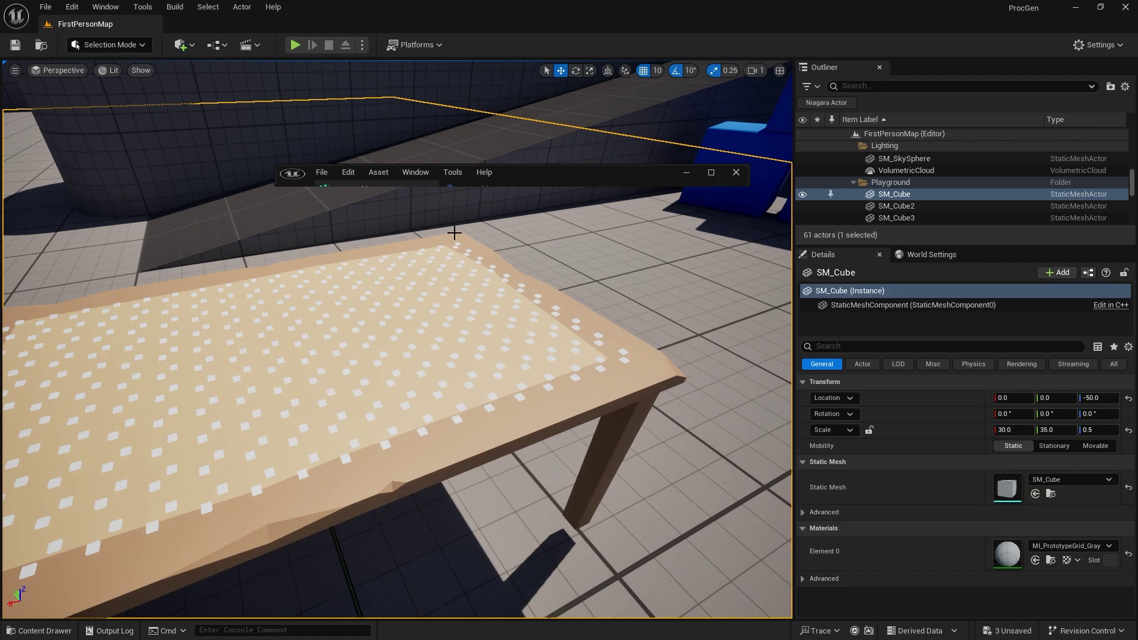
right_drag(502, 407, 348, 208)
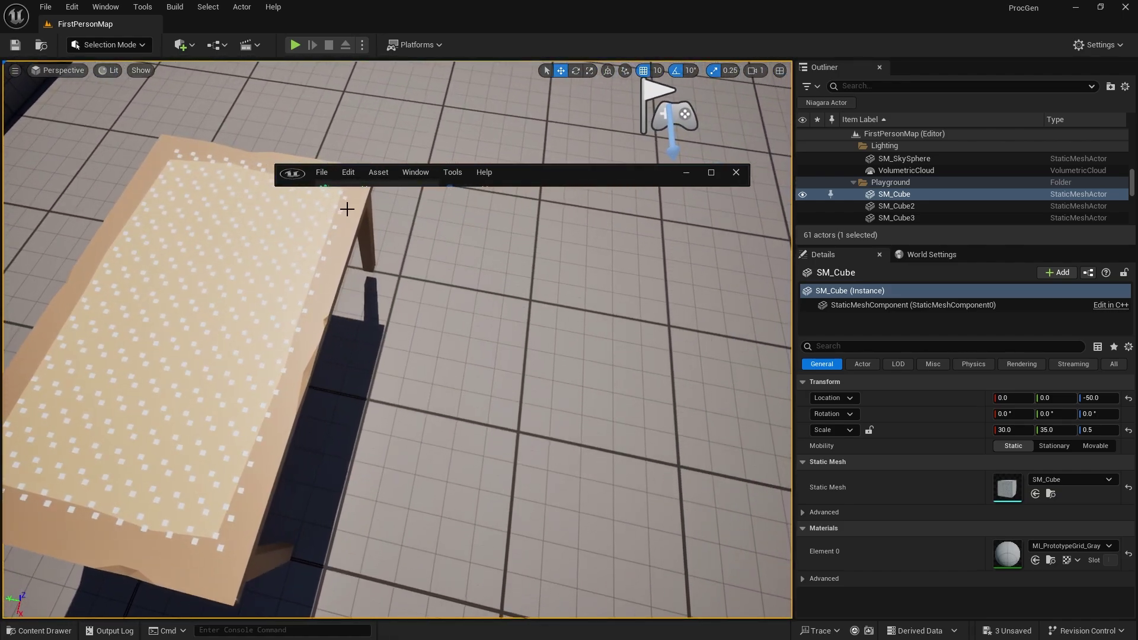
right_drag(758, 360, 494, 408)
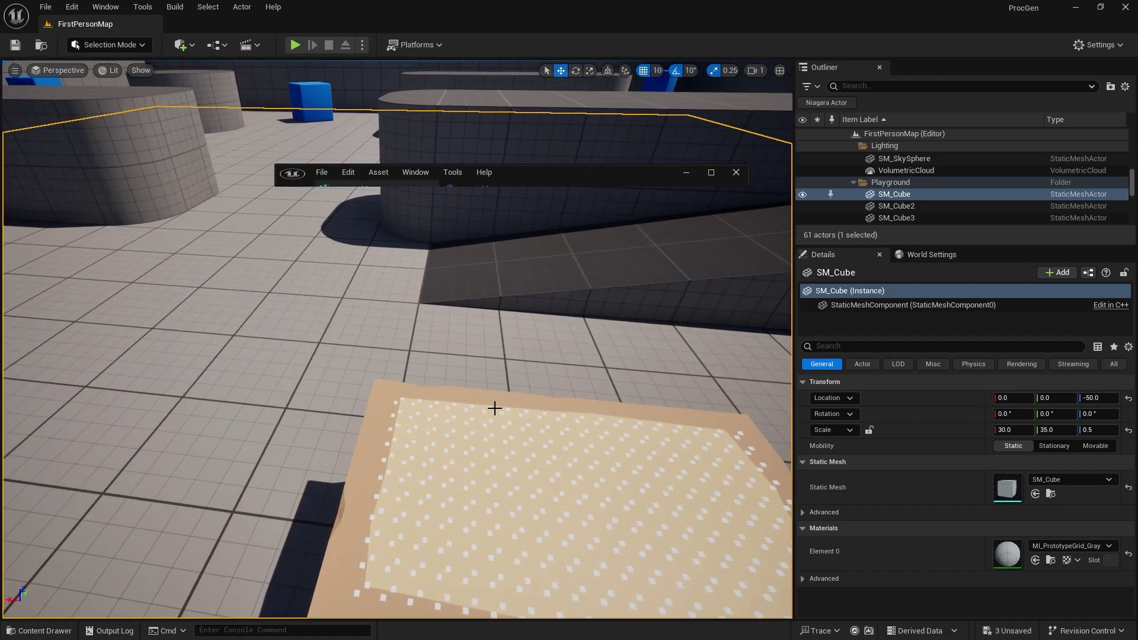
right_drag(569, 154, 656, 208)
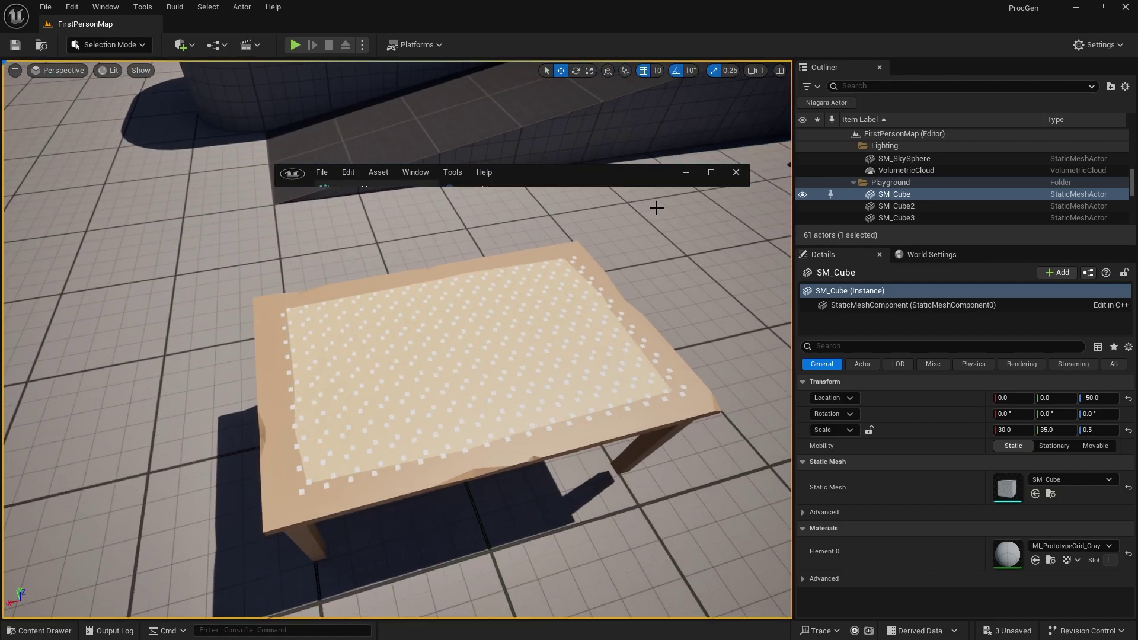
click(710, 174)
Switch the debug display to the Get Actor Data node.
right_drag(382, 314, 617, 242)
right_drag(409, 341, 617, 303)
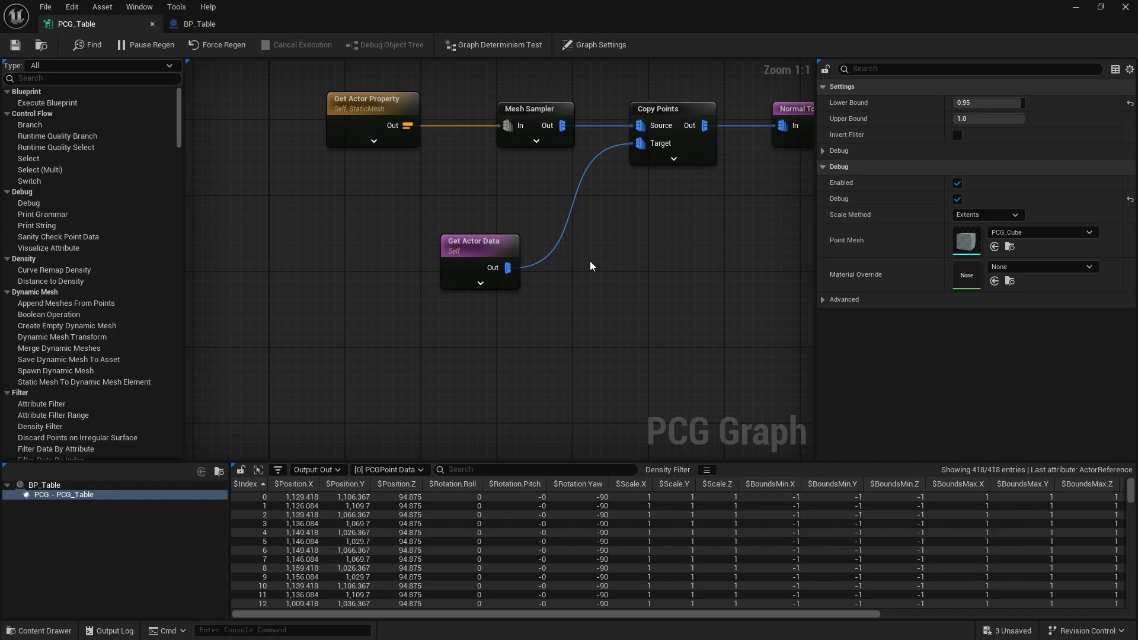
right_drag(591, 266, 487, 267)
click(330, 223)
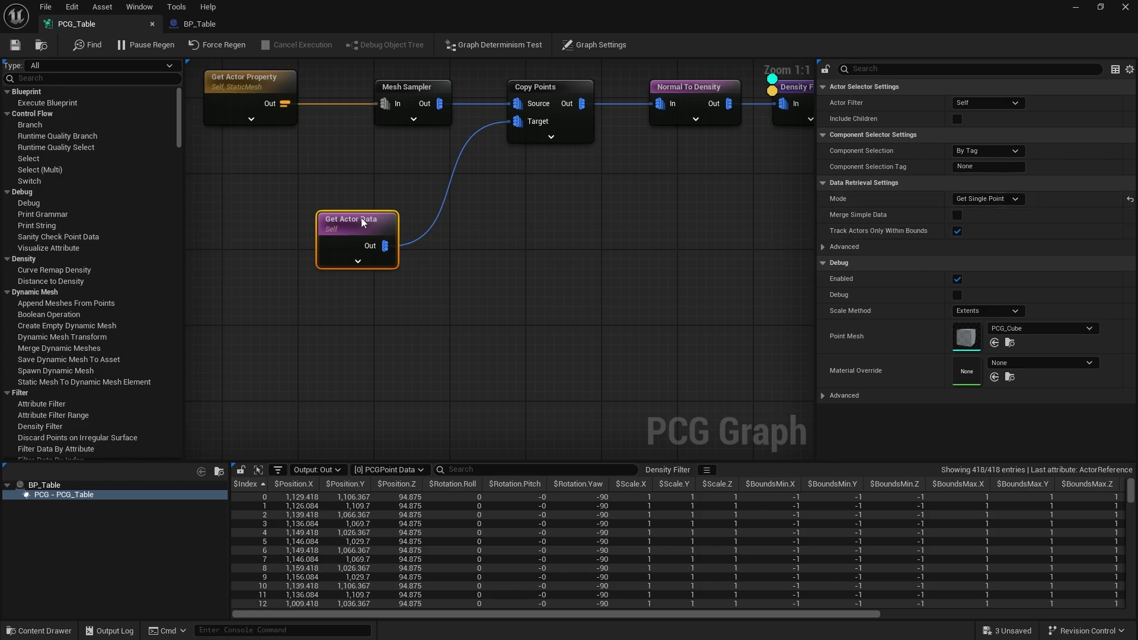
key(a)
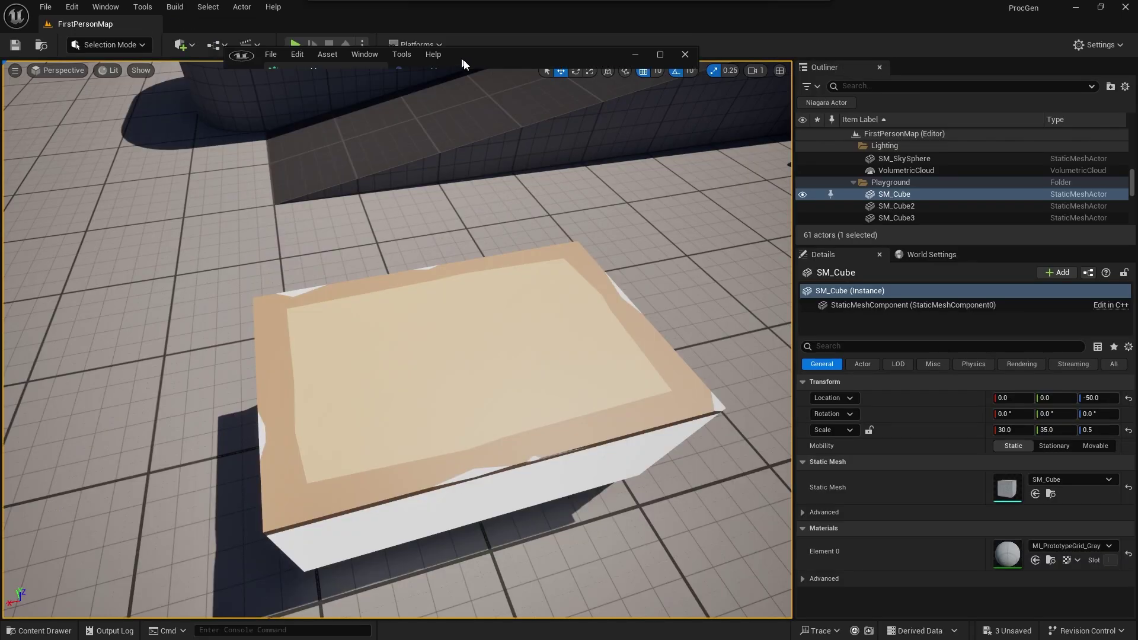
Examine the Get Actor Data debug box around the table from several angles in the level.
drag(462, 60, 482, 77)
key(s)
right_drag(551, 301, 497, 261)
key(w)
key(d)
key(a)
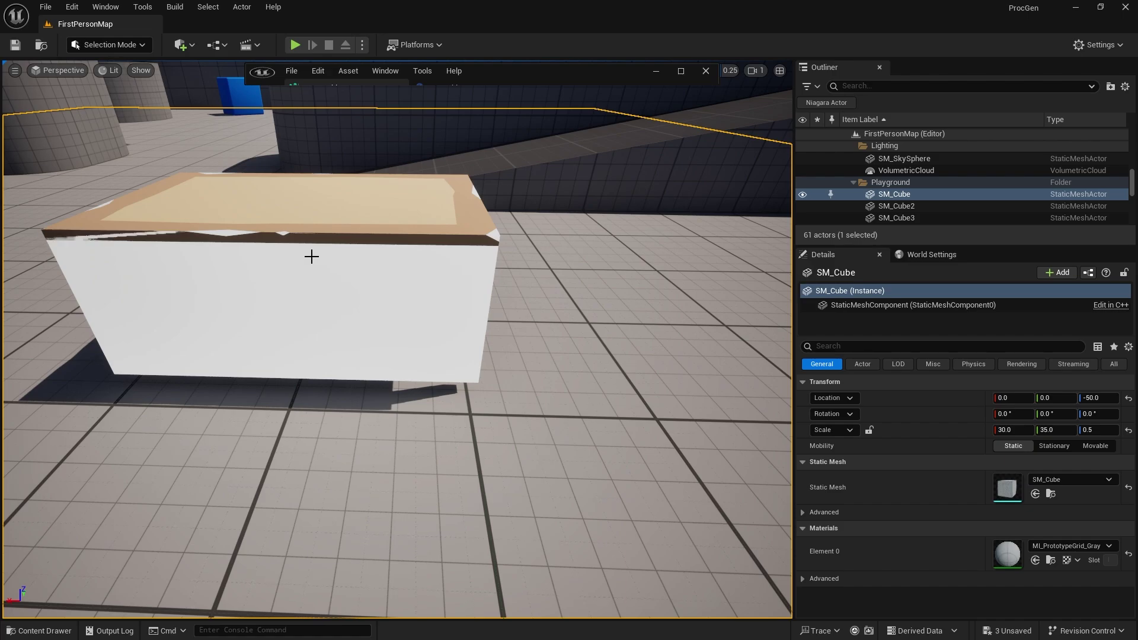
click(681, 72)
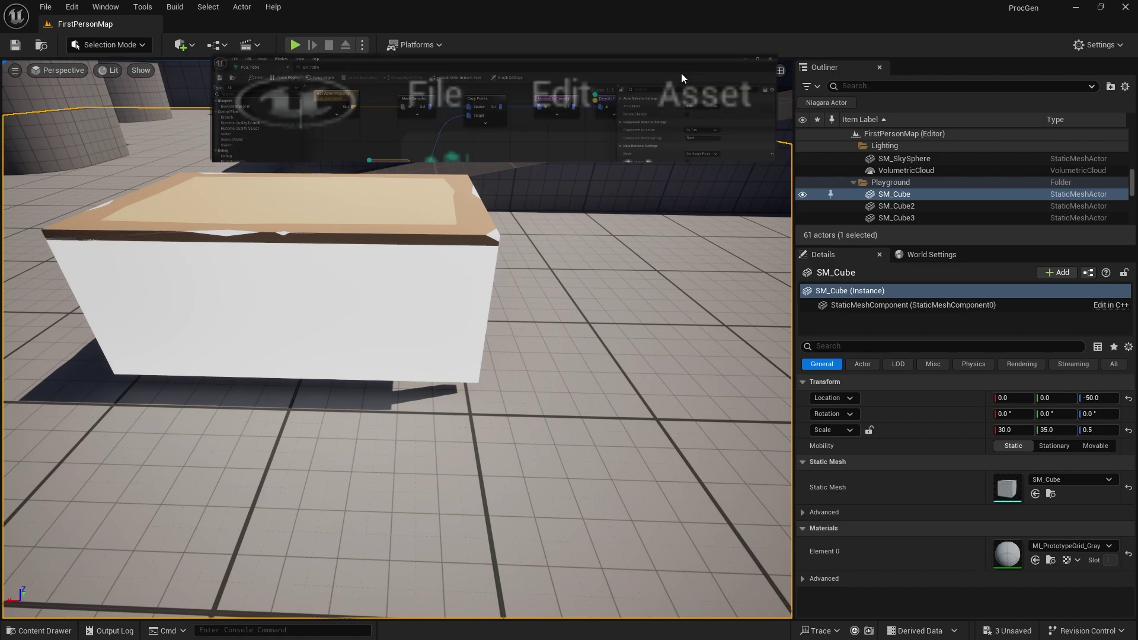
Add a Bounds Modifier node fed by the output of Get Actor Data.
drag(386, 245, 511, 254)
text(bounds mod)
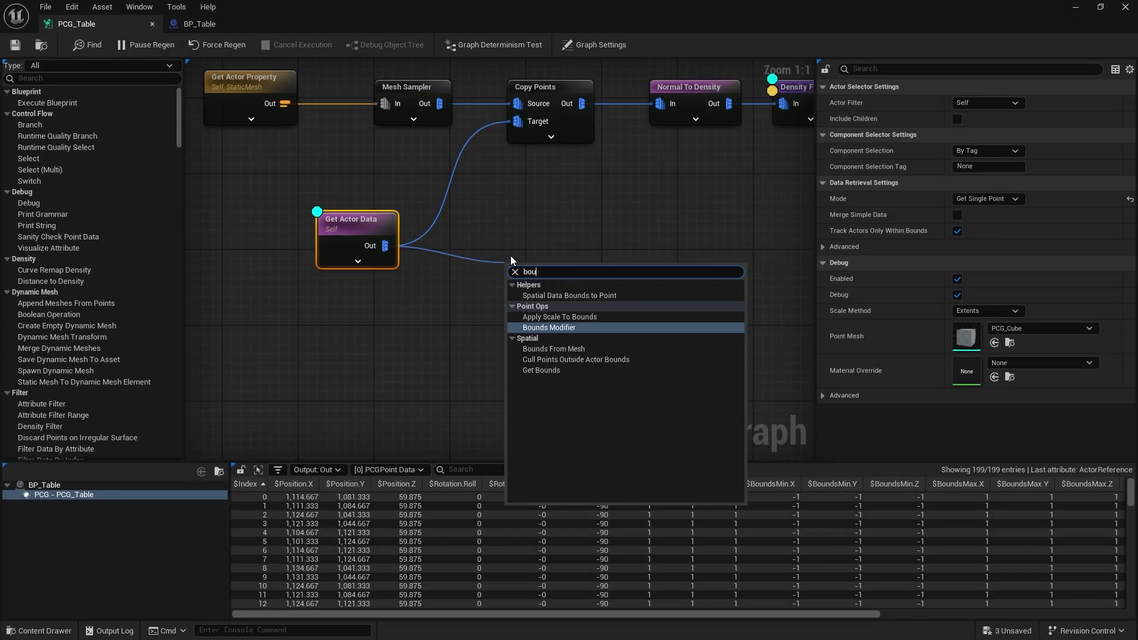
key(Return)
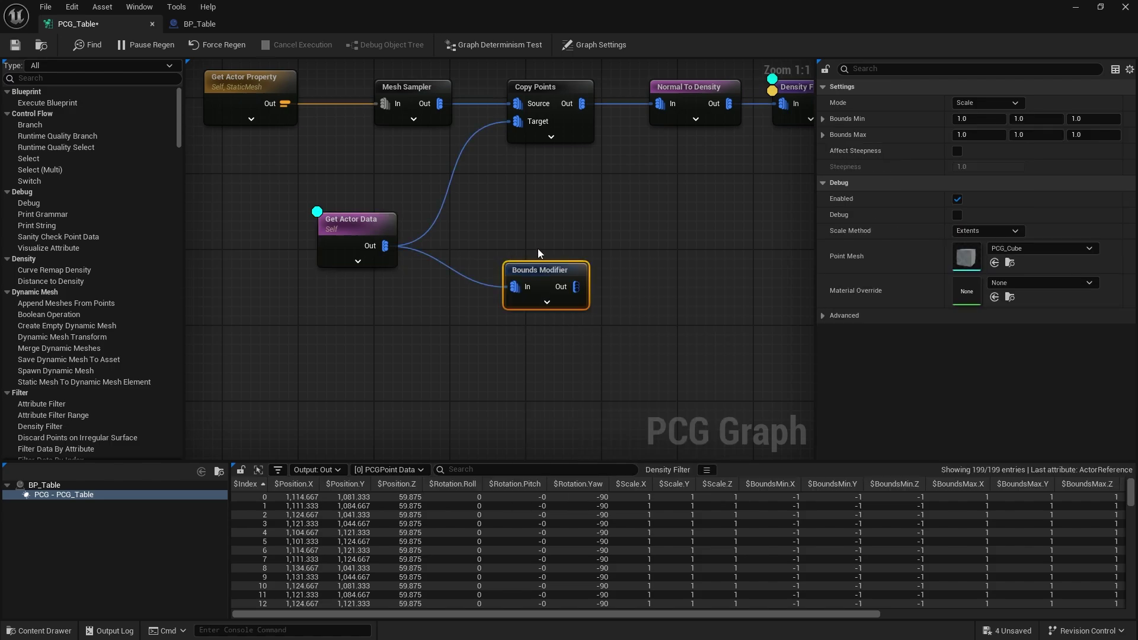
Set the Bounds Modifier's Bounds Min and Bounds Max to 0.8 in X and Y.
click(980, 120)
text(.8)
key(Tab)
text(.)
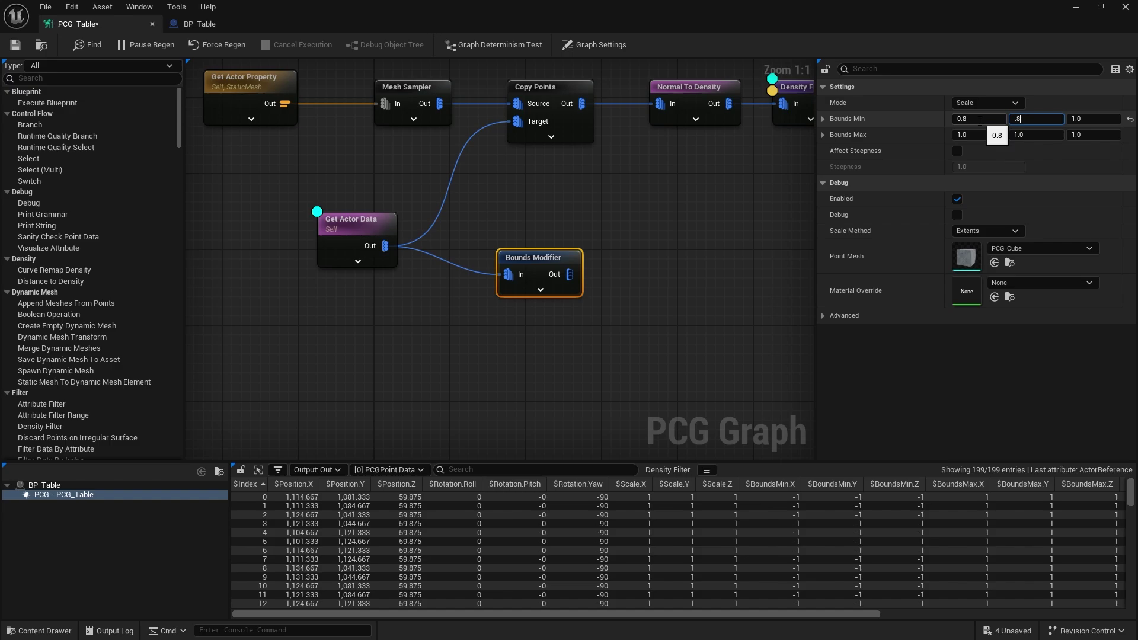
key(Tab)
key(Tab)
text(.8)
key(Tab)
text(.8)
key(Return)
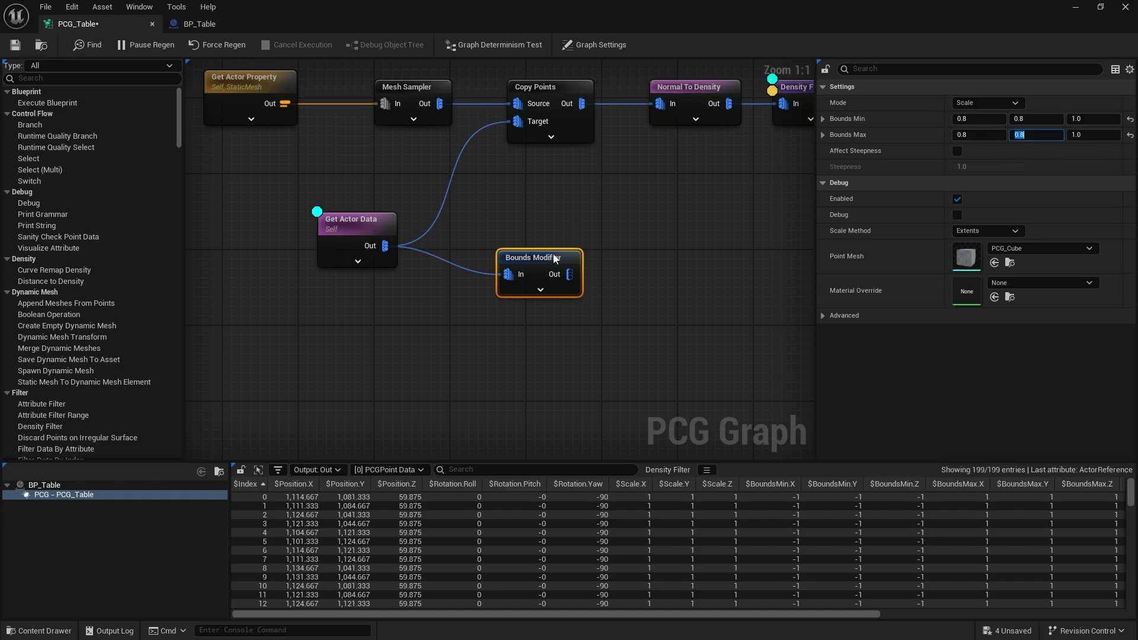
Switch the debug display from Get Actor Data to the Bounds Modifier node.
drag(550, 259, 549, 239)
key(d)
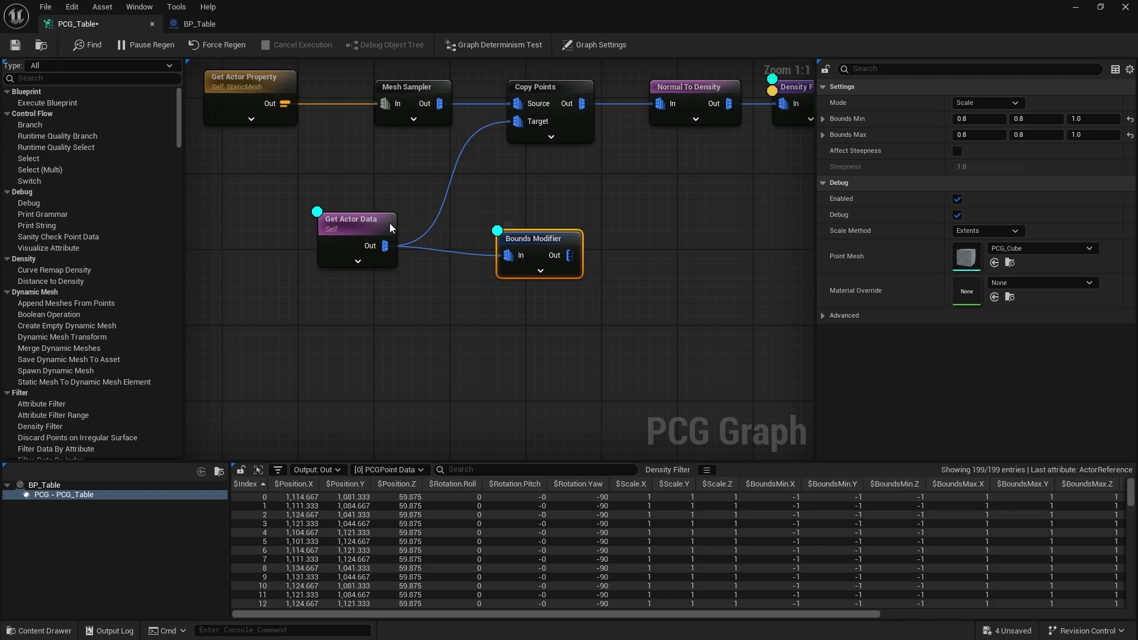
click(389, 224)
key(d)
Examine the Bounds Modifier's debug box around the table in the level from several angles.
drag(403, 19, 418, 111)
key(a)
right_drag(366, 266, 366, 267)
key(w)
key(a)
key(d)
click(616, 102)
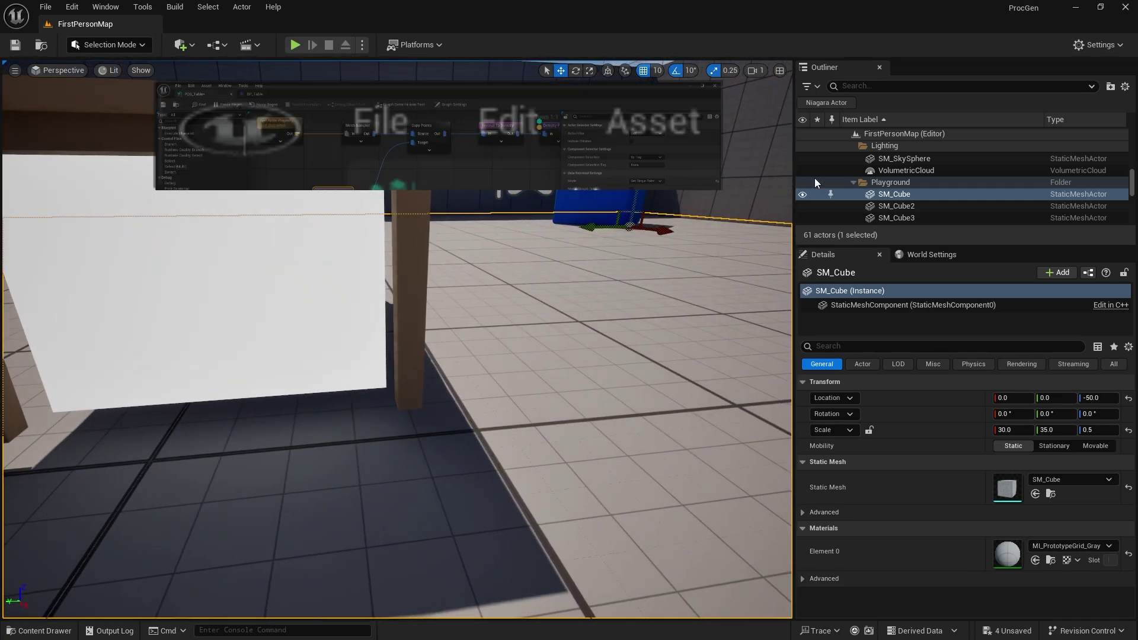
Set the Bounds Modifier's Bounds Min and Bounds Max to 0.6 in X and 0.7 in Y, and save the graph.
drag(525, 238, 515, 229)
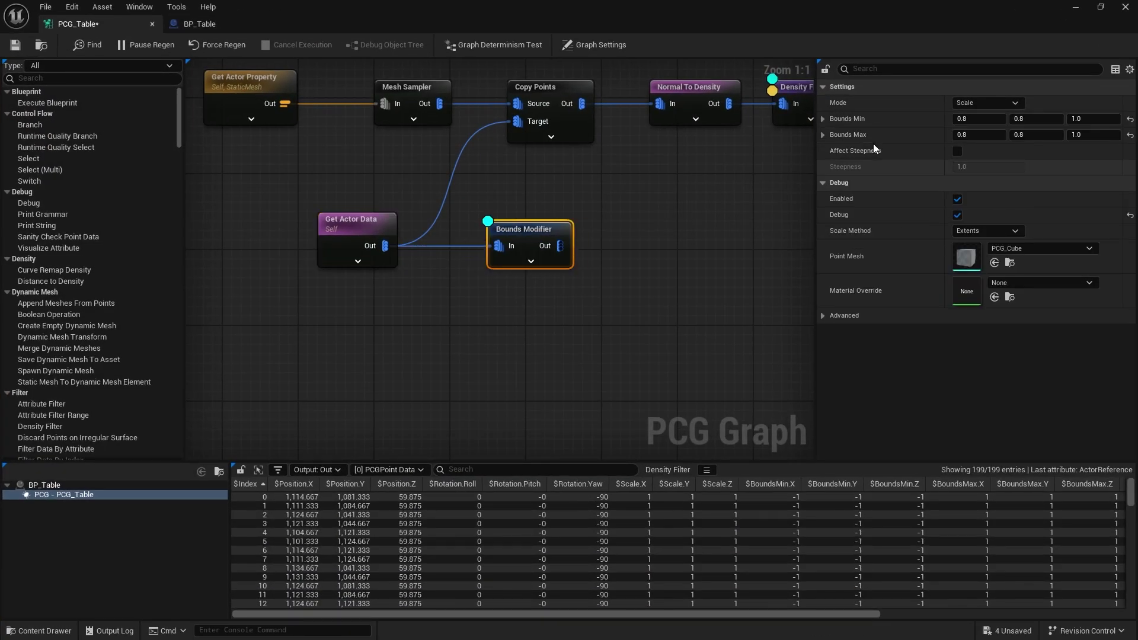
click(977, 119)
text(.6)
key(Tab)
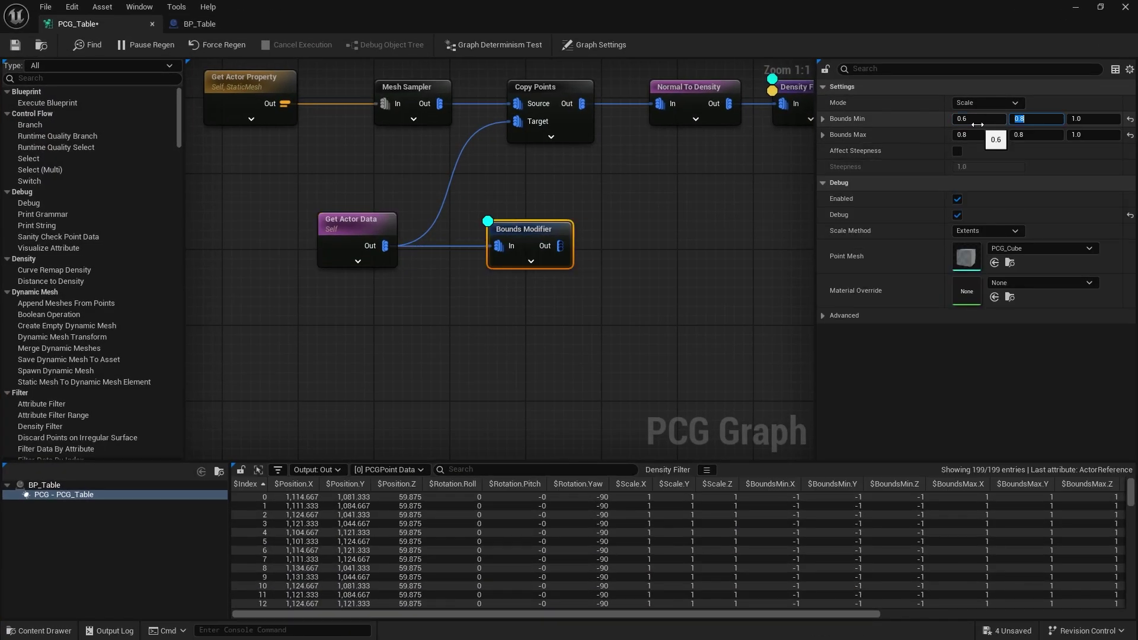
text(.7)
key(Tab)
key(Tab)
text(.6)
key(Tab)
click(16, 45)
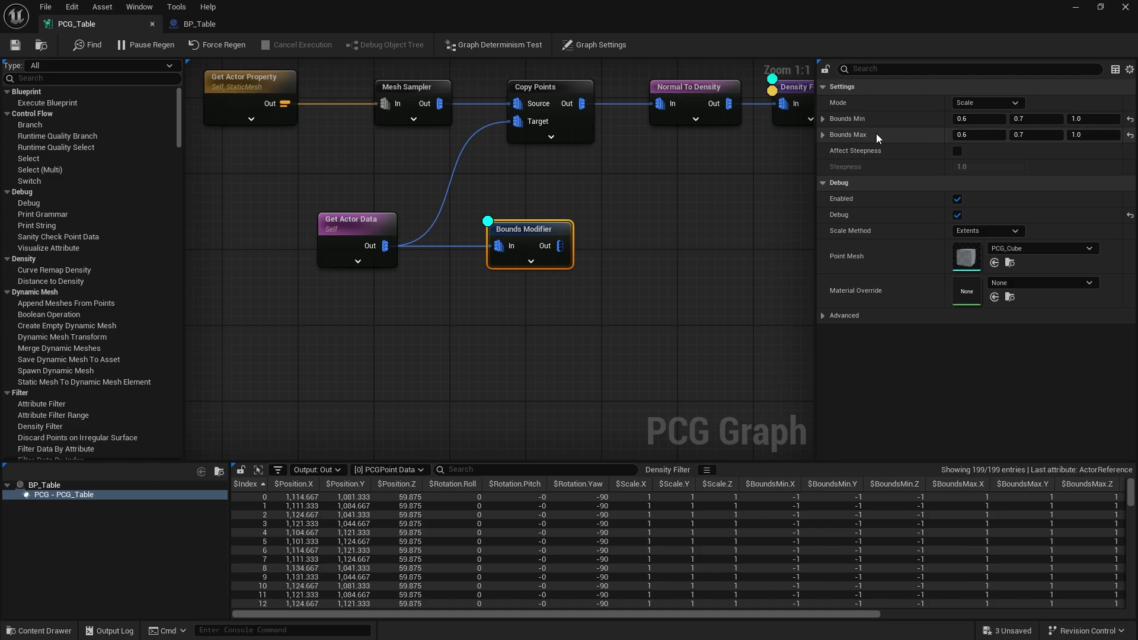
Check the size of the narrowed debug box against the tabletop in the level.
drag(837, 26, 776, 150)
right_drag(735, 225, 503, 279)
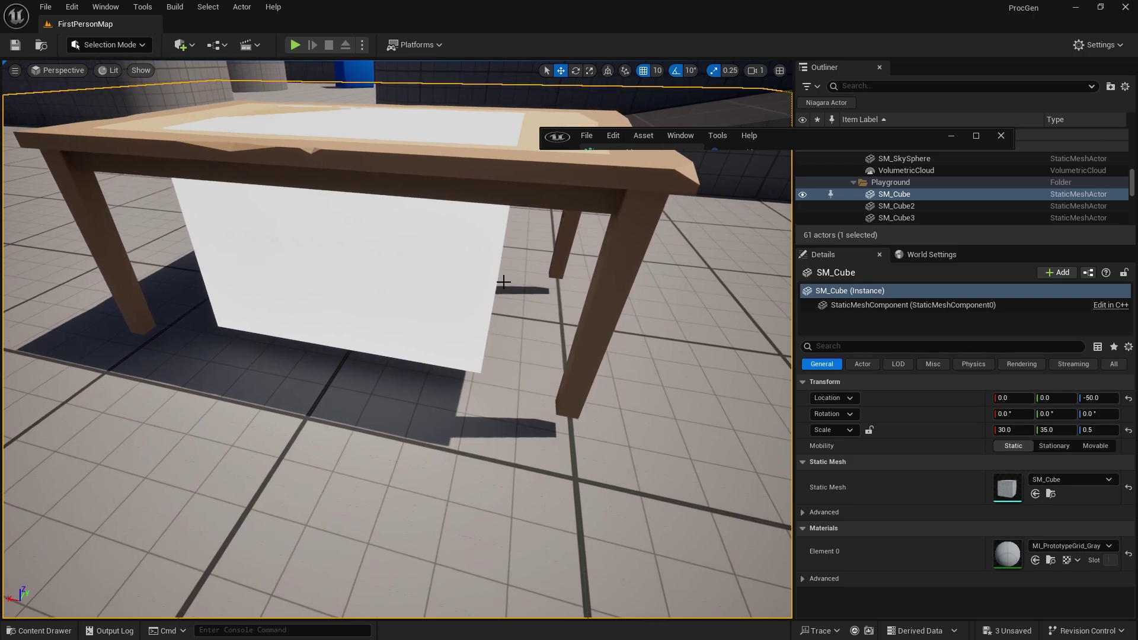
click(975, 137)
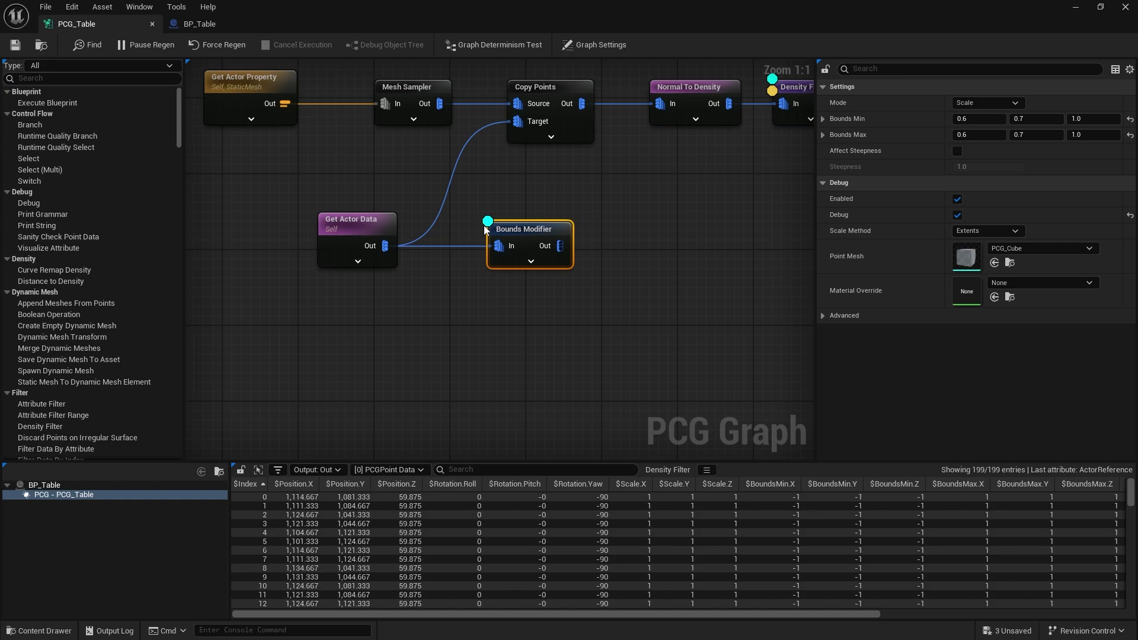
Add a Transform Points node after the Bounds Modifier and line it up with the row.
drag(560, 246, 586, 249)
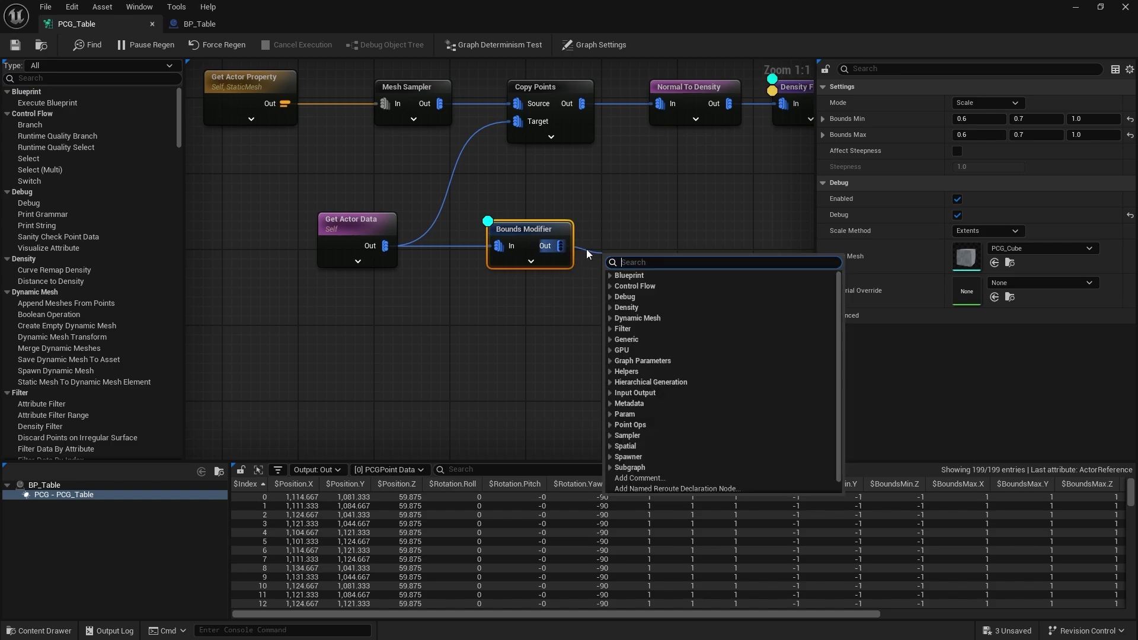
text(transform)
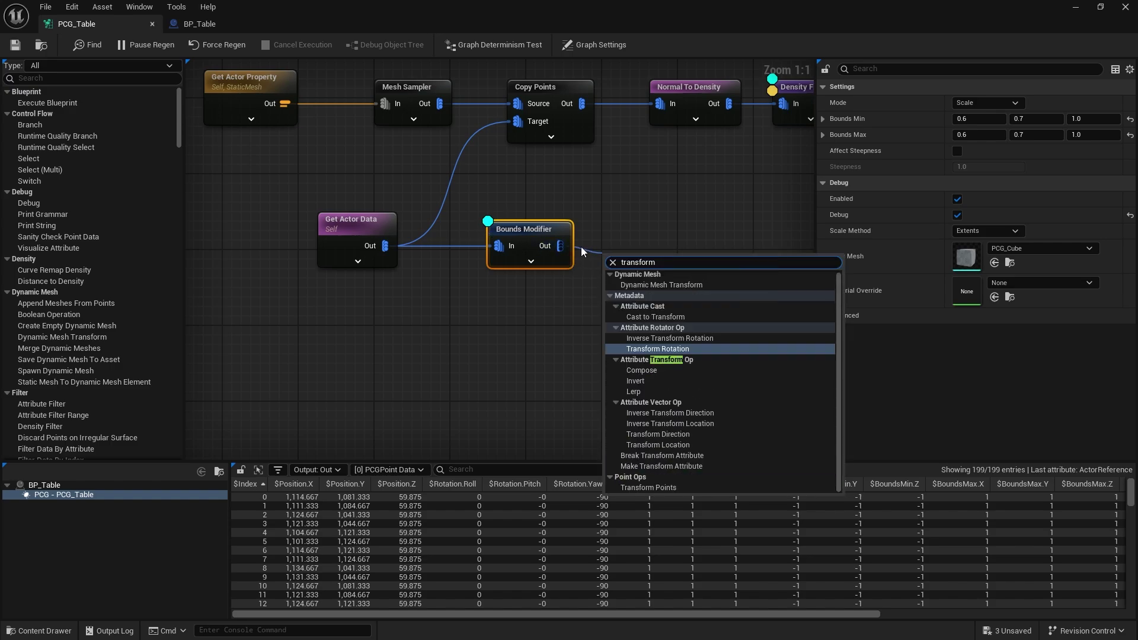
click(667, 487)
drag(646, 262, 646, 229)
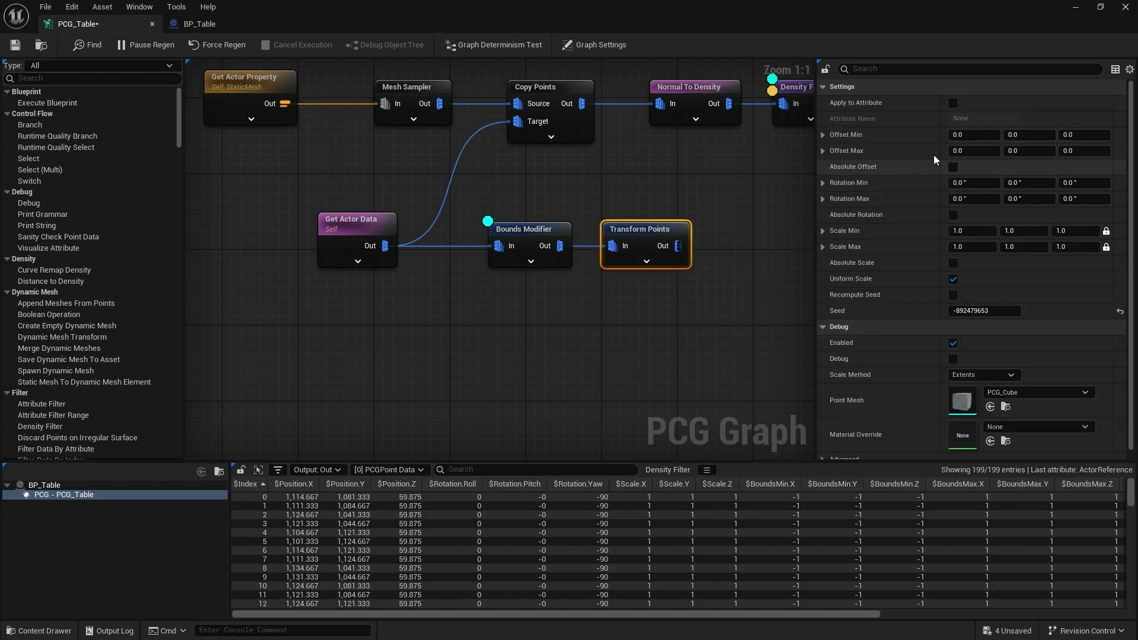
Set the Transform Points node's Offset Min and Offset Max to 50 in Z.
click(1085, 134)
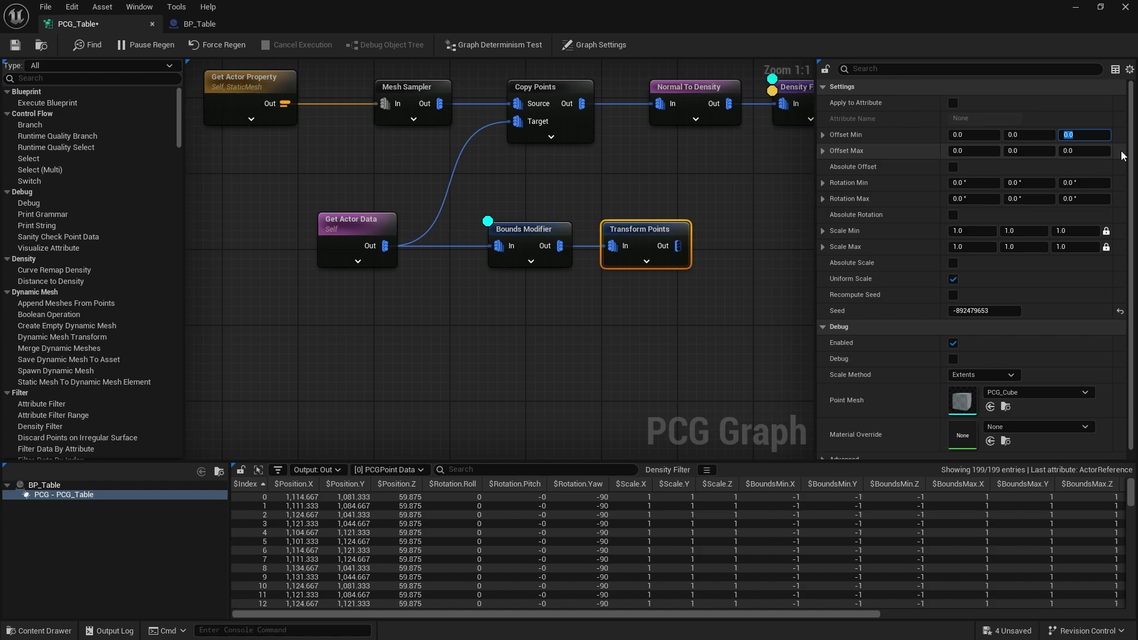
text(50)
key(Tab)
key(Tab)
key(Tab)
key(Return)
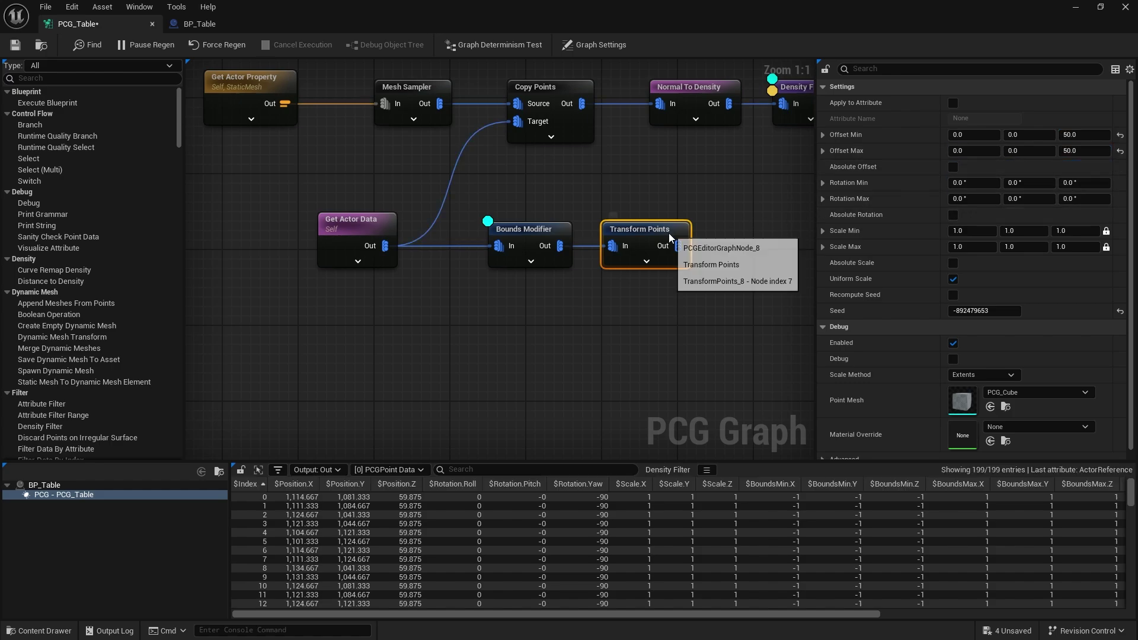
Move the debug display from the Bounds Modifier to Transform Points and examine the raised box around the table in the level.
click(549, 229)
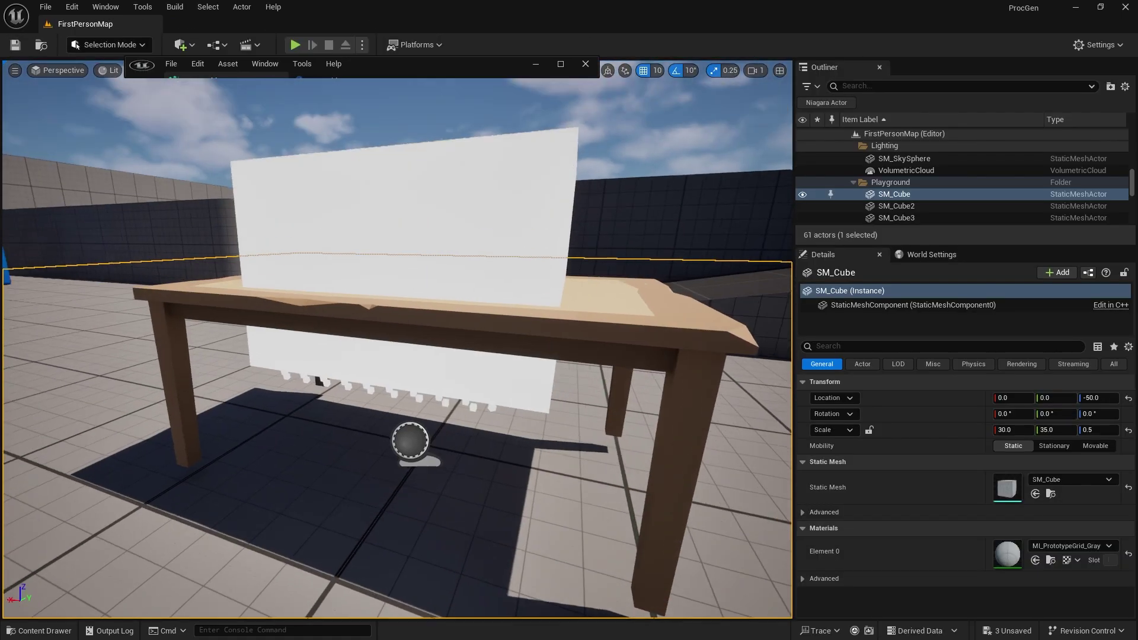
right_drag(392, 326, 312, 335)
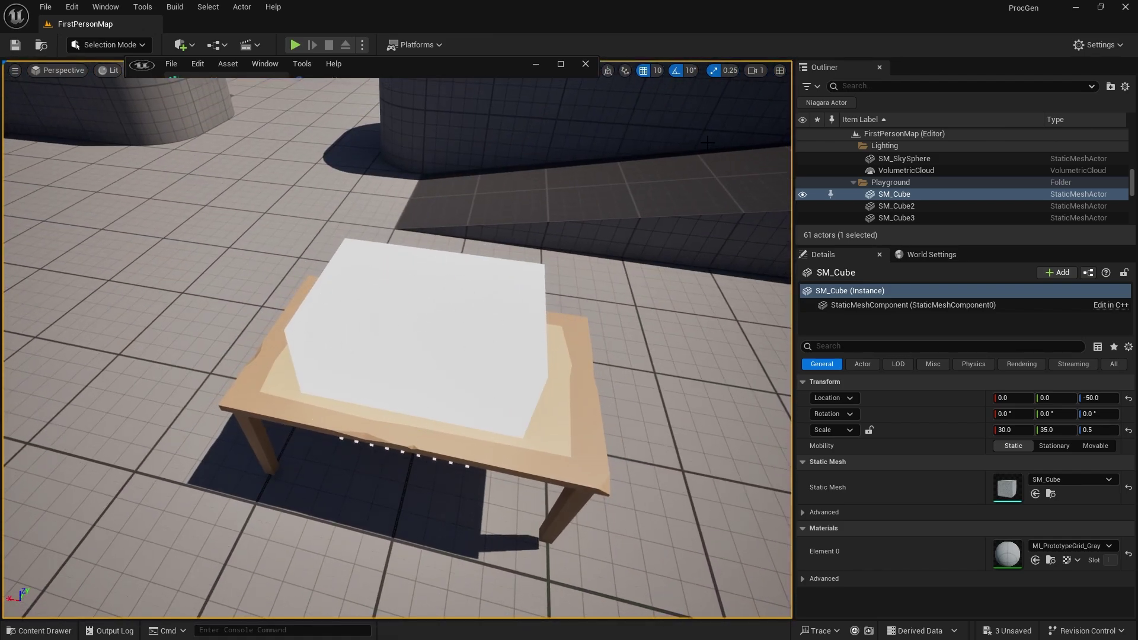
click(561, 64)
Move the Bounds Modifier and Transform Points nodes together to beneath Normal To Density and the Density Filter.
right_drag(761, 236, 661, 247)
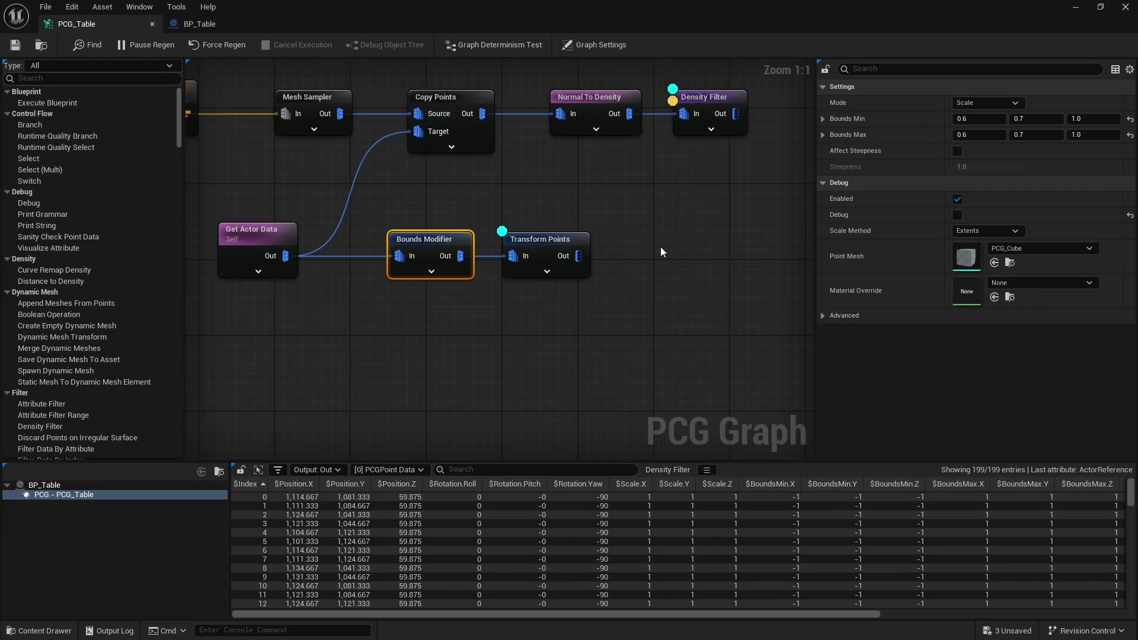
drag(617, 341, 454, 244)
drag(512, 240, 664, 241)
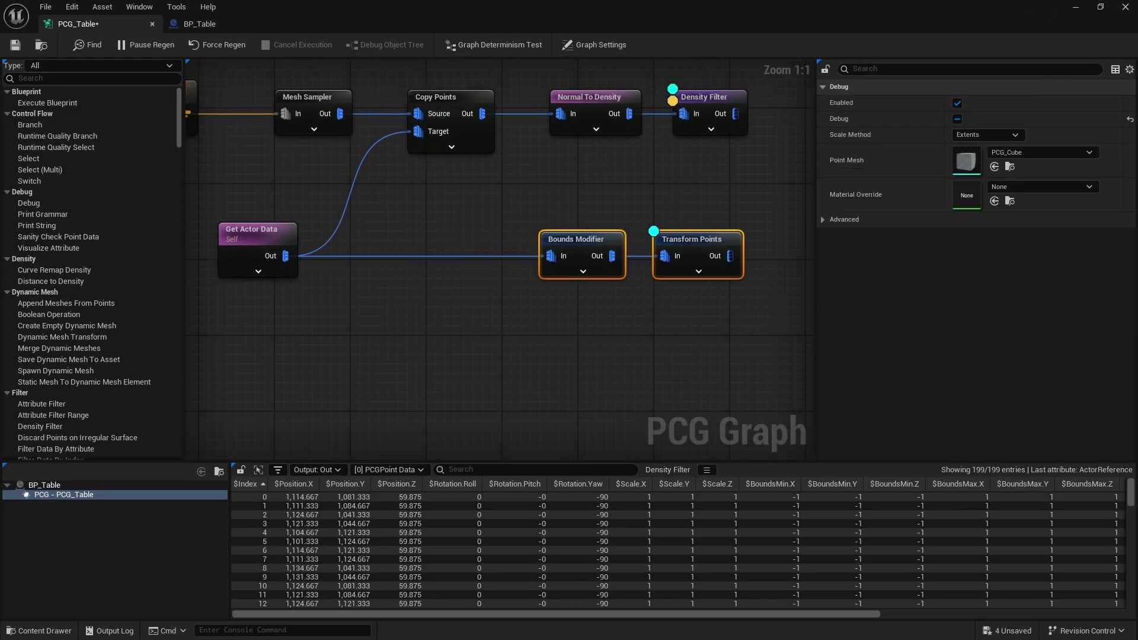
Add an Intersection node with the Density Filter as Primary Source and Transform Points as Source 1.
right_drag(733, 124, 534, 127)
drag(536, 117, 604, 180)
text(inters)
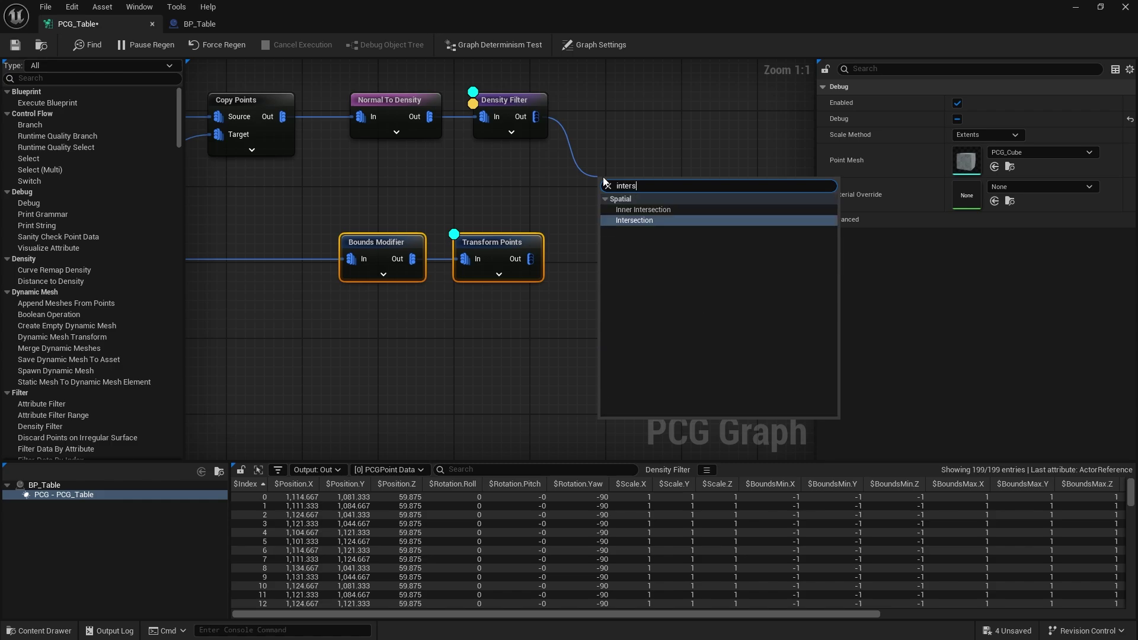
key(Return)
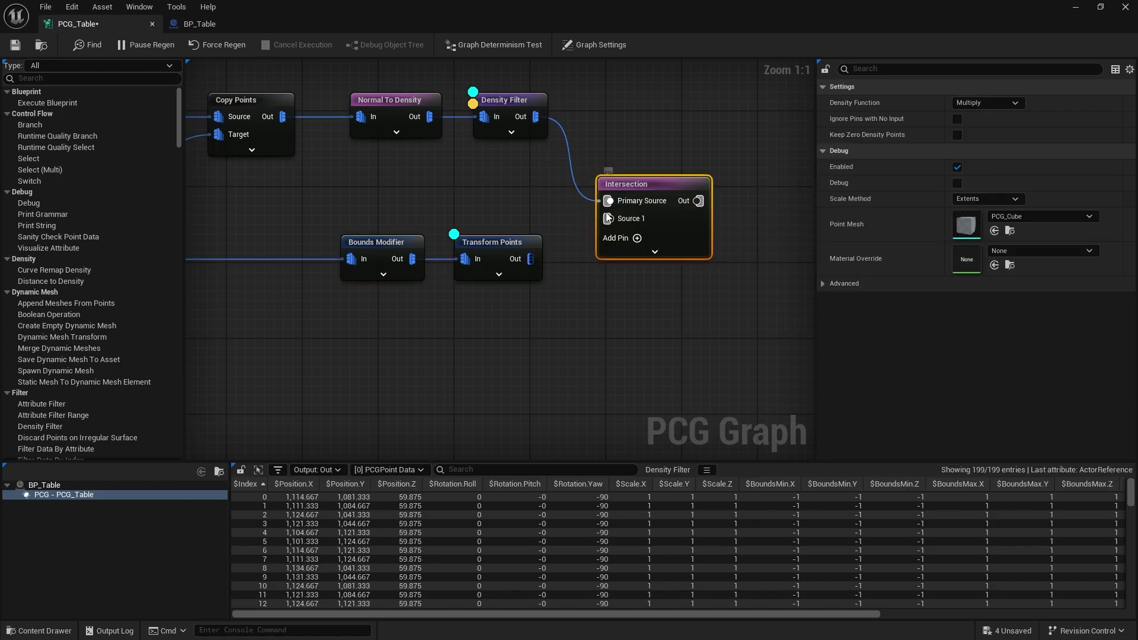
drag(608, 218, 530, 259)
drag(650, 185, 650, 158)
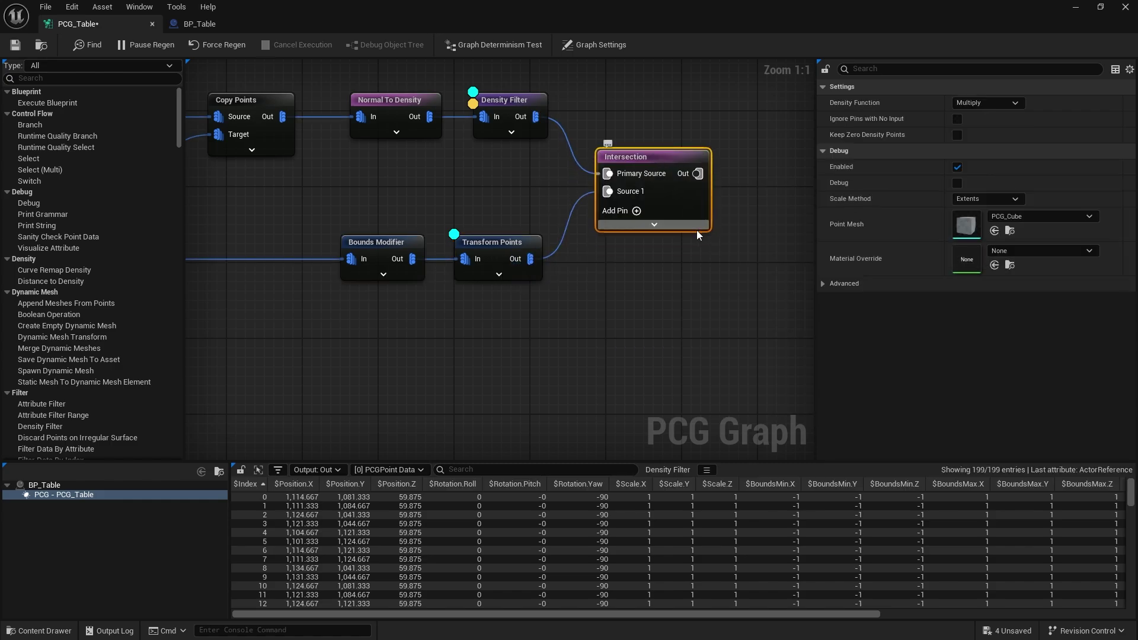
Turn on debug for the Intersection node and turn it off for the Density Filter and Transform Points.
right_drag(696, 230, 445, 258)
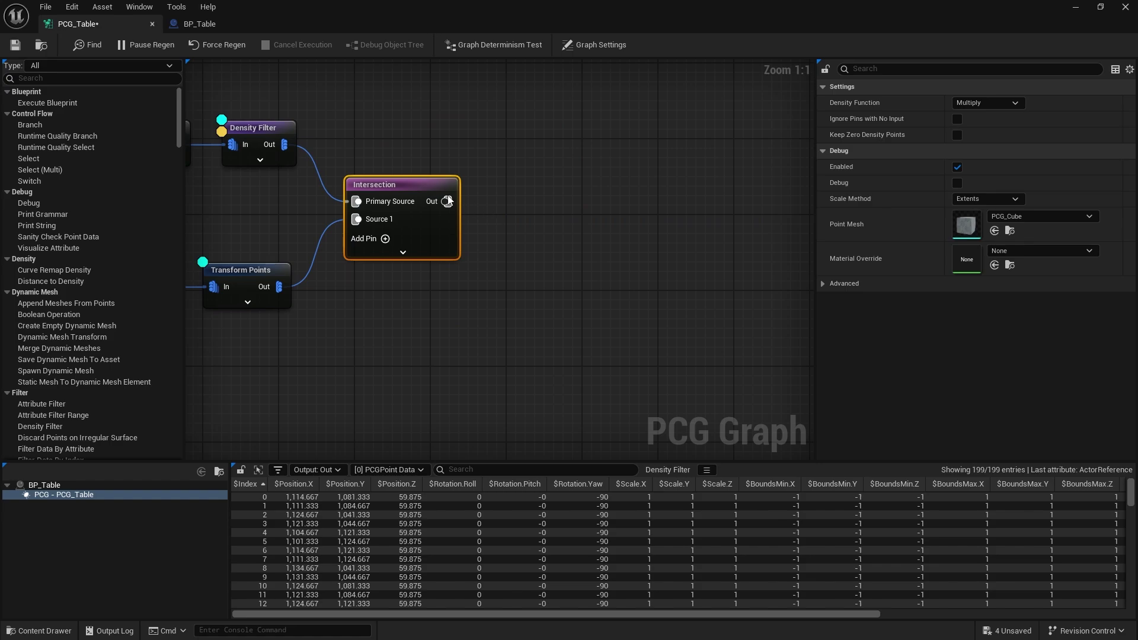
key(d)
right_drag(497, 220, 562, 210)
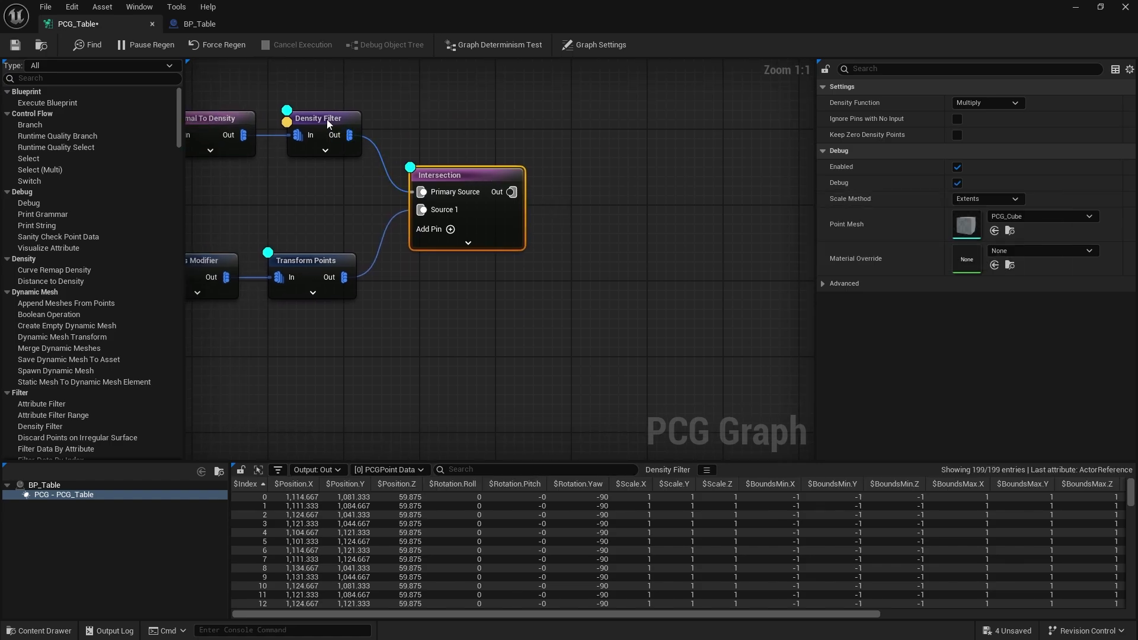
click(326, 119)
key(d)
click(307, 257)
key(d)
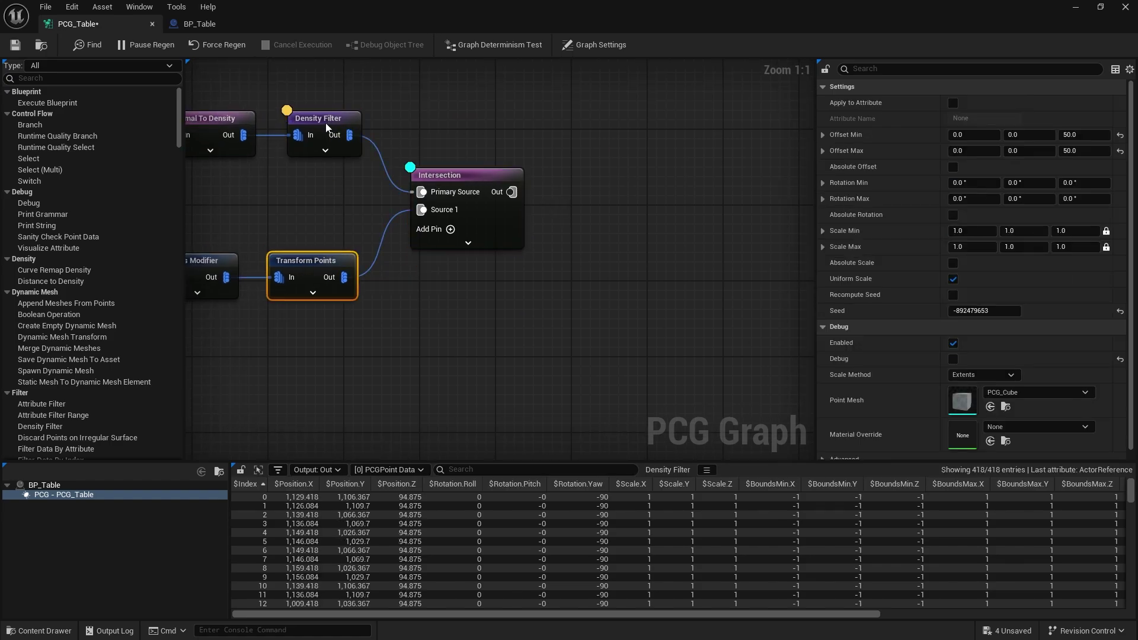
Move the data inspection from the Density Filter to the Intersection node and save the graph.
click(326, 122)
key(a)
click(486, 176)
key(a)
click(13, 45)
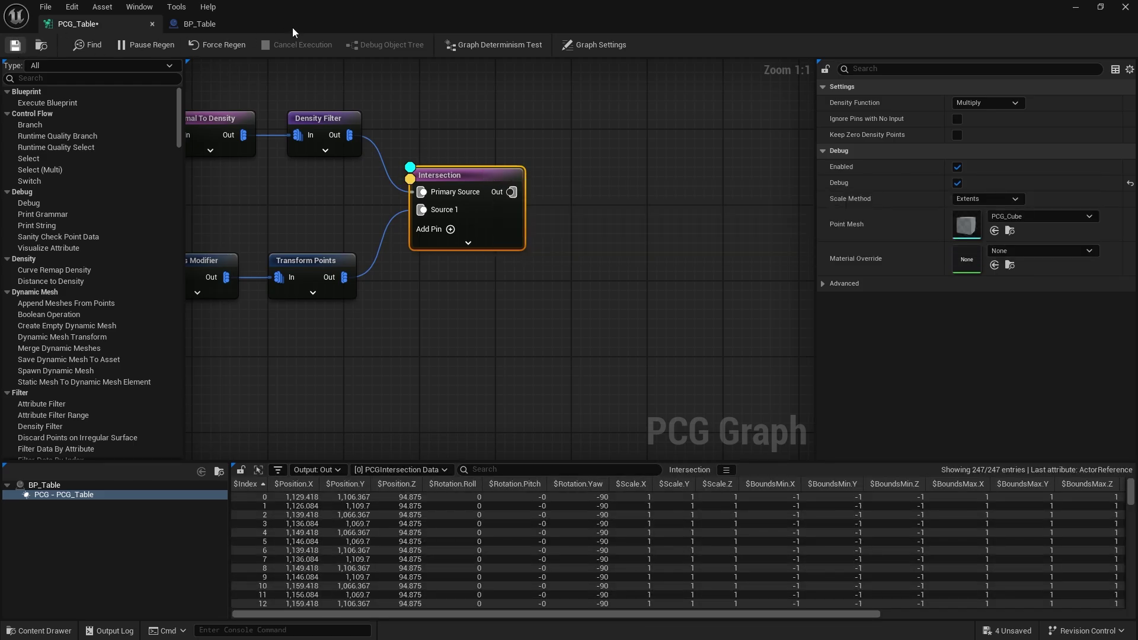
Examine the Intersection's debug points on the tabletop from above in the level.
drag(293, 27, 388, 48)
mouse_move(516, 319)
right_down()
mouse_move(563, 344)
mouse_move(533, 314)
mouse_move(593, 231)
mouse_move(517, 317)
right_up()
right_drag(368, 203, 302, 332)
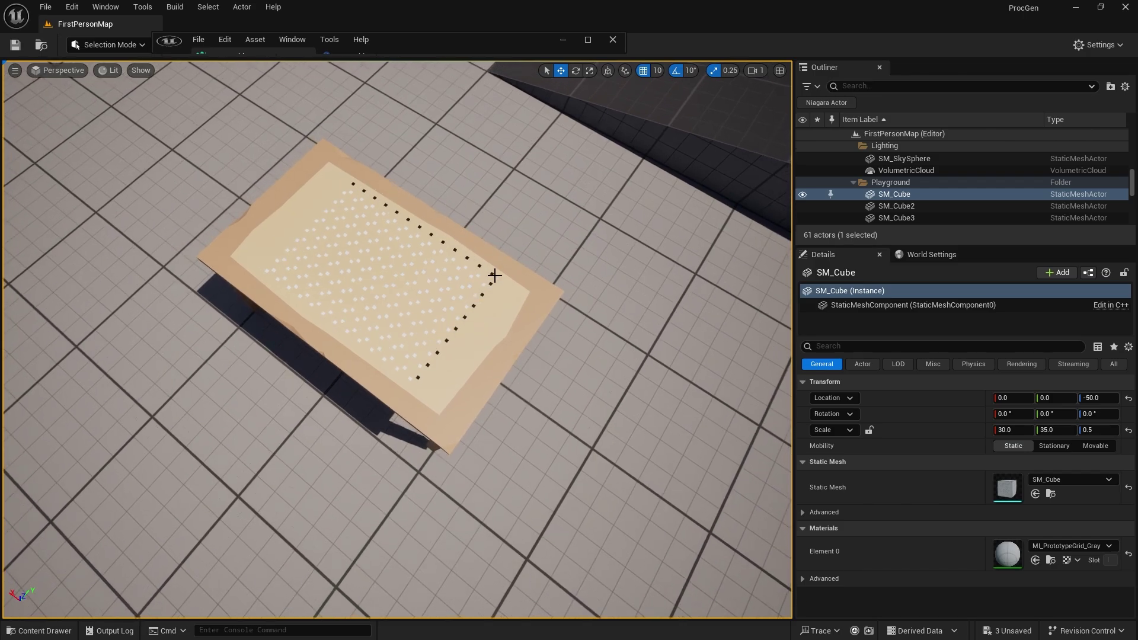
click(589, 40)
Disconnect the Density Filter, move it beyond the Intersection, and connect Normal To Density to the Intersection's Primary Source.
right_drag(546, 200, 481, 219)
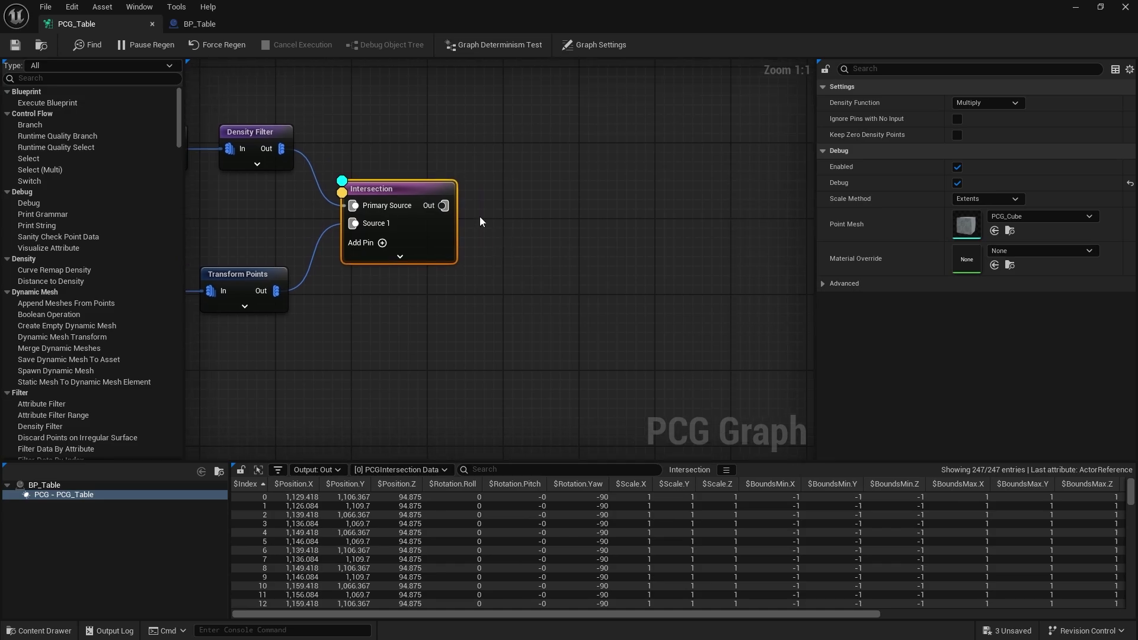
right_drag(357, 159, 502, 158)
click(406, 141)
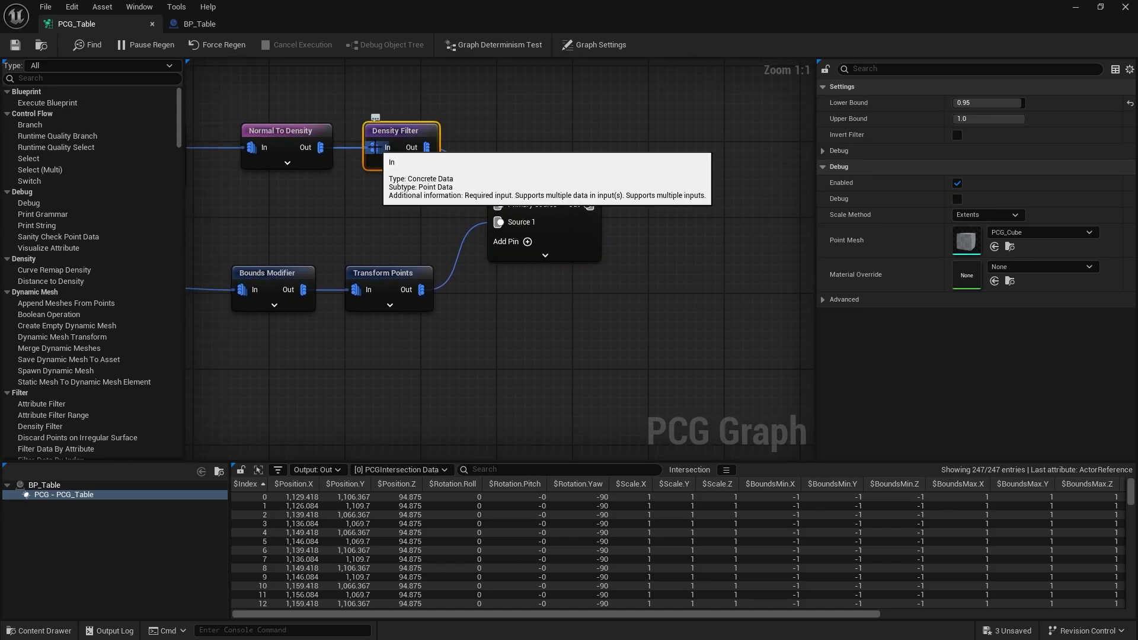
alt+click(375, 146)
alt+click(427, 147)
drag(409, 136, 702, 144)
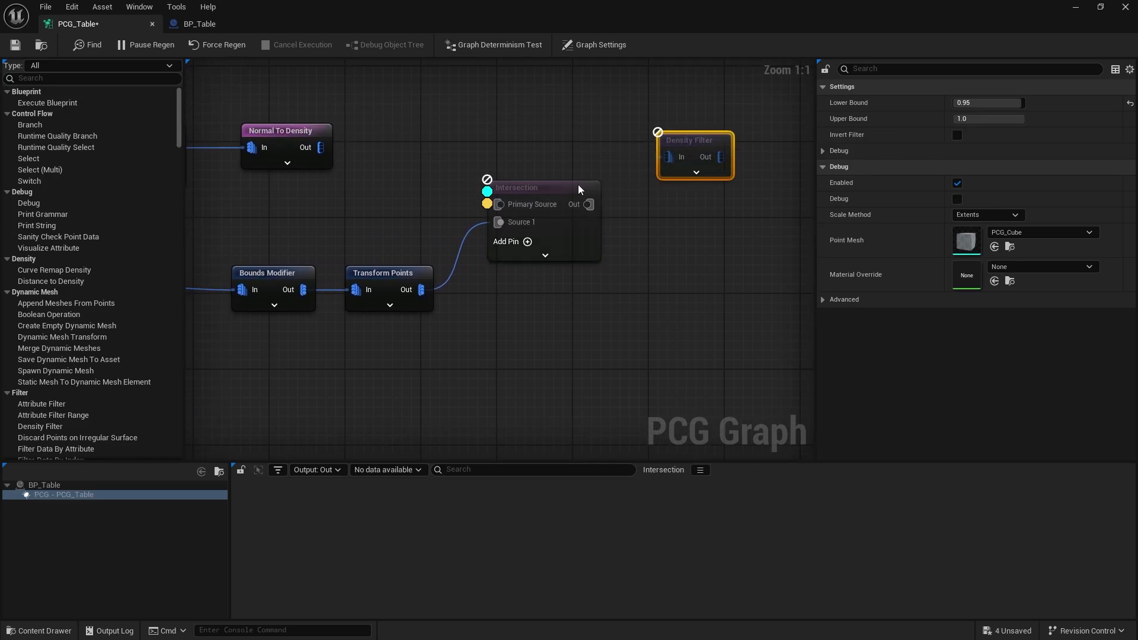
drag(575, 187, 585, 149)
drag(509, 166, 321, 147)
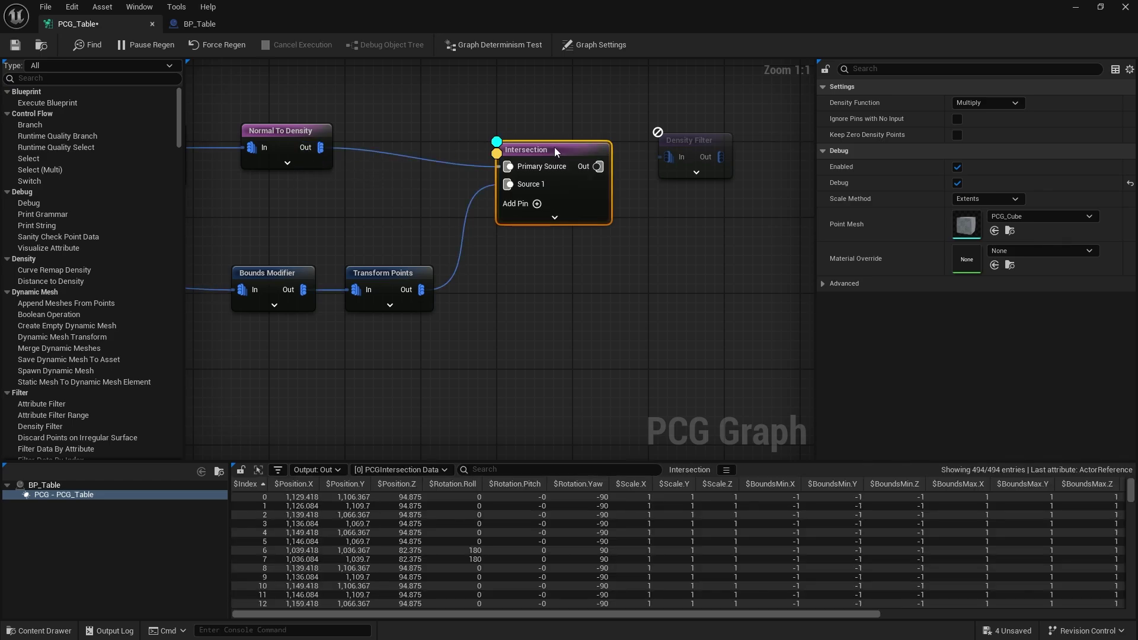
Feed the Intersection's output into the Density Filter, line up the conversion node and the filter, and save the graph.
drag(553, 147, 734, 123)
drag(622, 143, 661, 178)
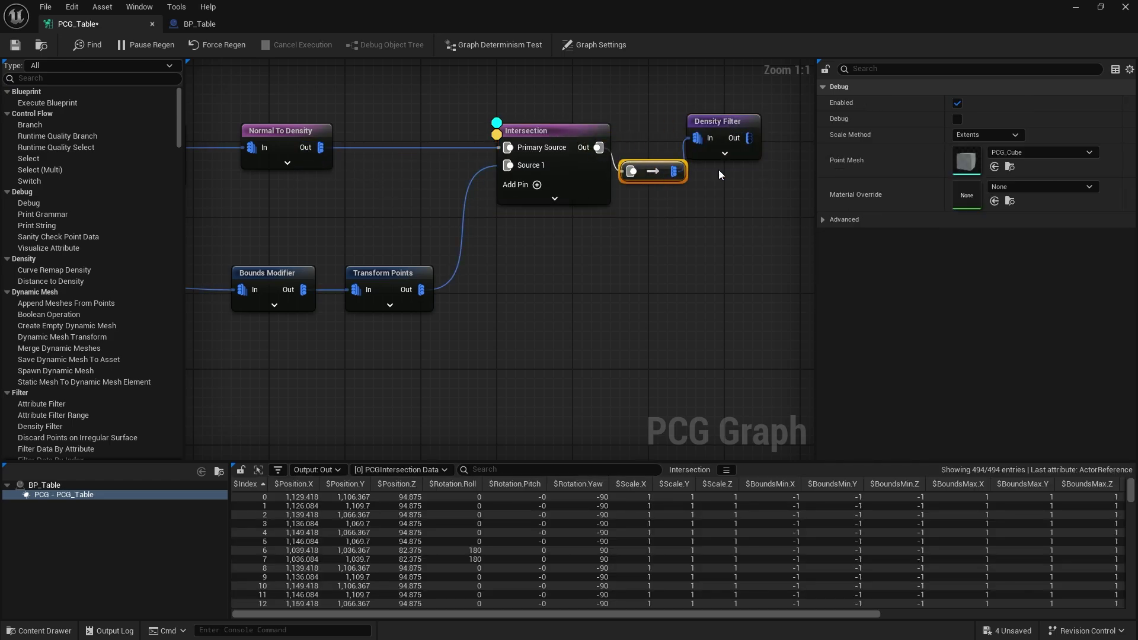
right_drag(719, 169, 590, 183)
drag(596, 131, 662, 132)
drag(531, 181, 541, 150)
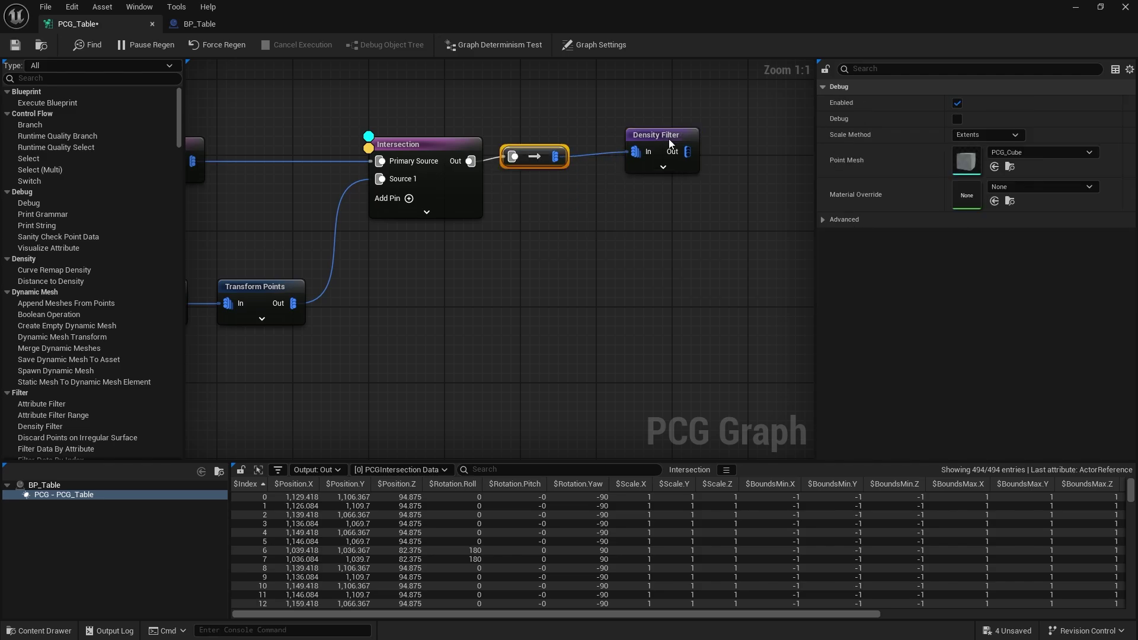
drag(668, 138, 670, 149)
click(15, 46)
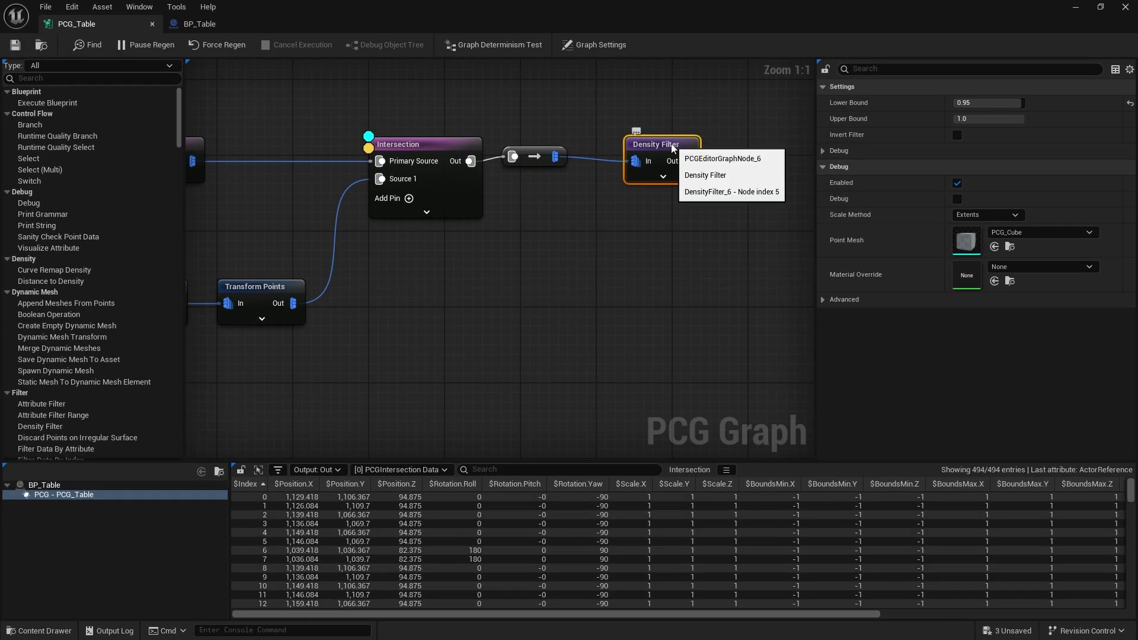
Move the debug display and data inspection from the Intersection node to the Density Filter.
key(d)
key(a)
click(419, 153)
key(d)
key(a)
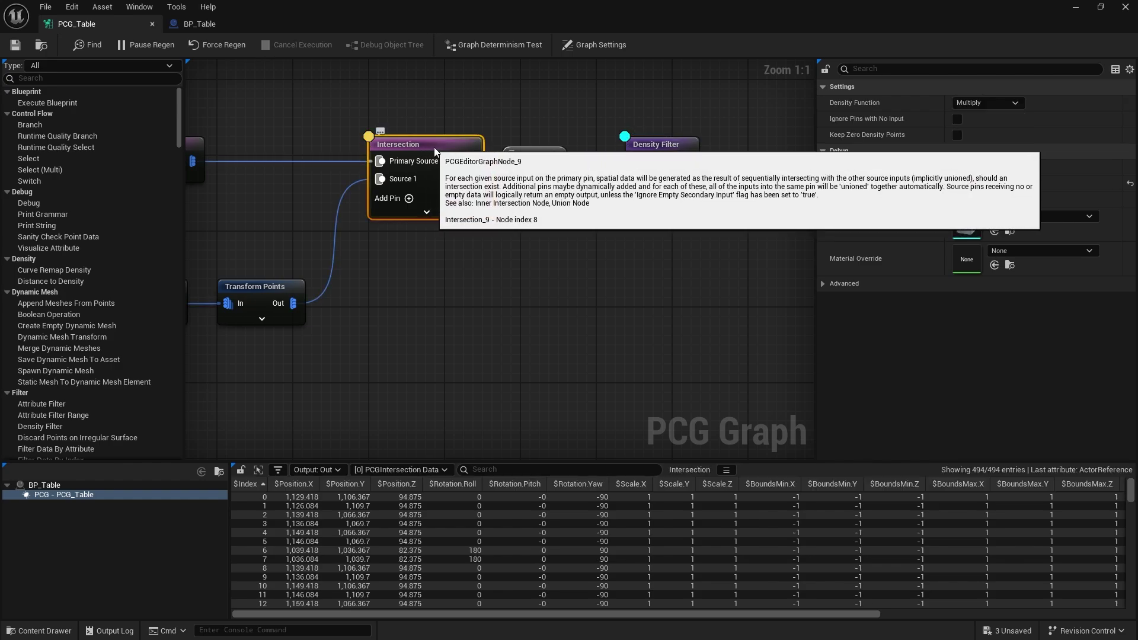
key(d)
key(d)
key(a)
click(678, 144)
key(a)
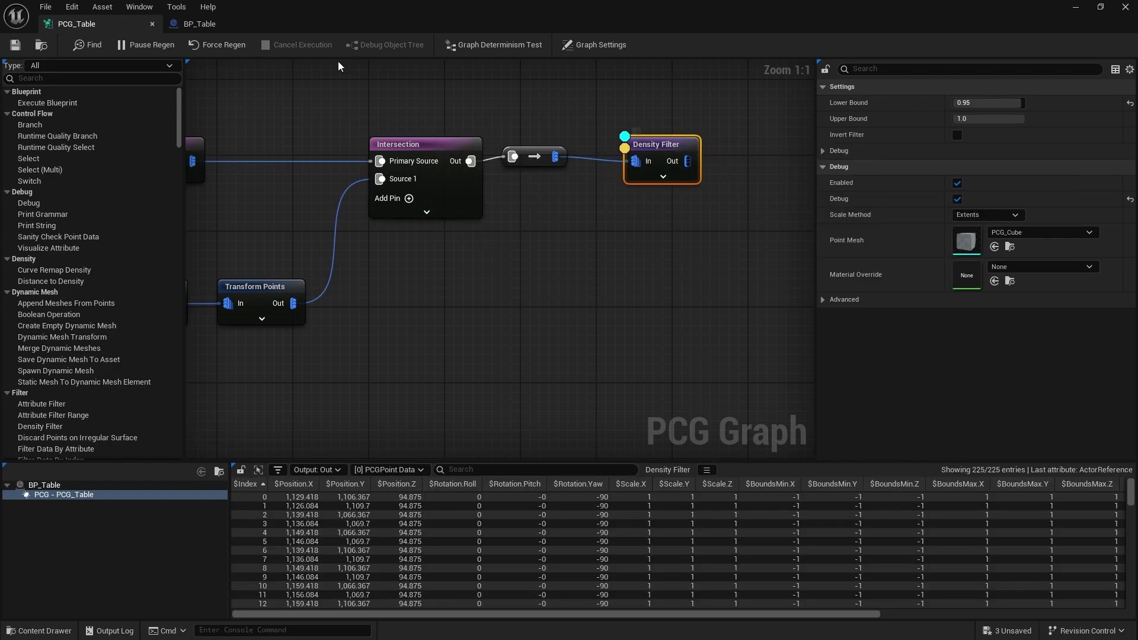
Examine the Density Filter's debug points on the tabletop in the level, and return to the PCG graph.
drag(322, 21, 351, 71)
mouse_move(498, 254)
right_down()
mouse_move(474, 219)
mouse_move(498, 253)
right_up()
scroll(498, 254, up, 2)
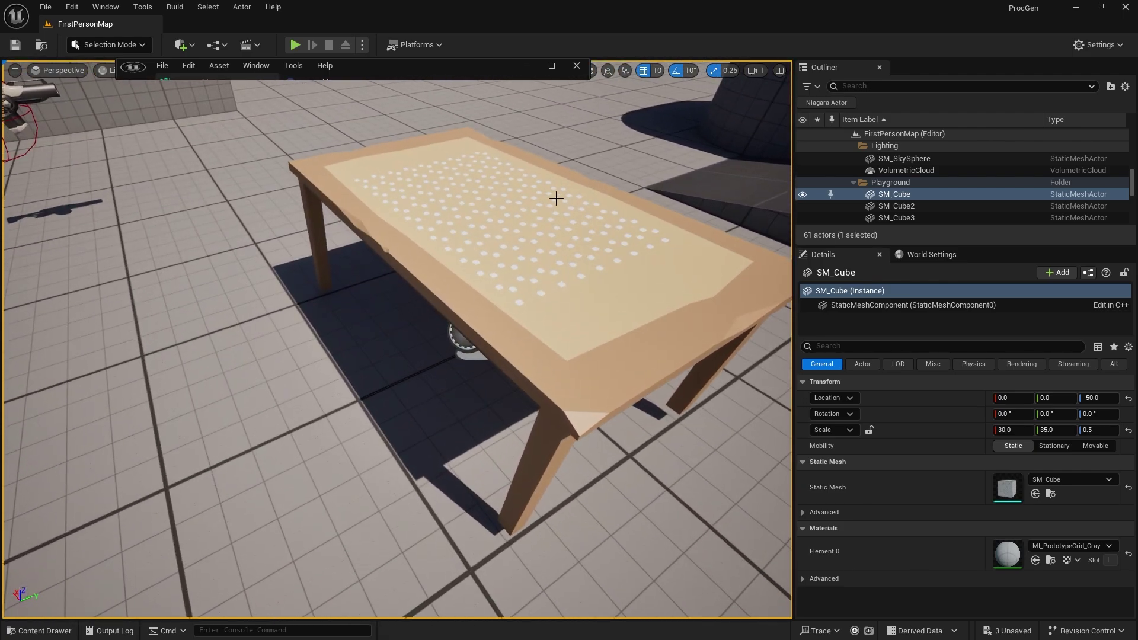
click(555, 69)
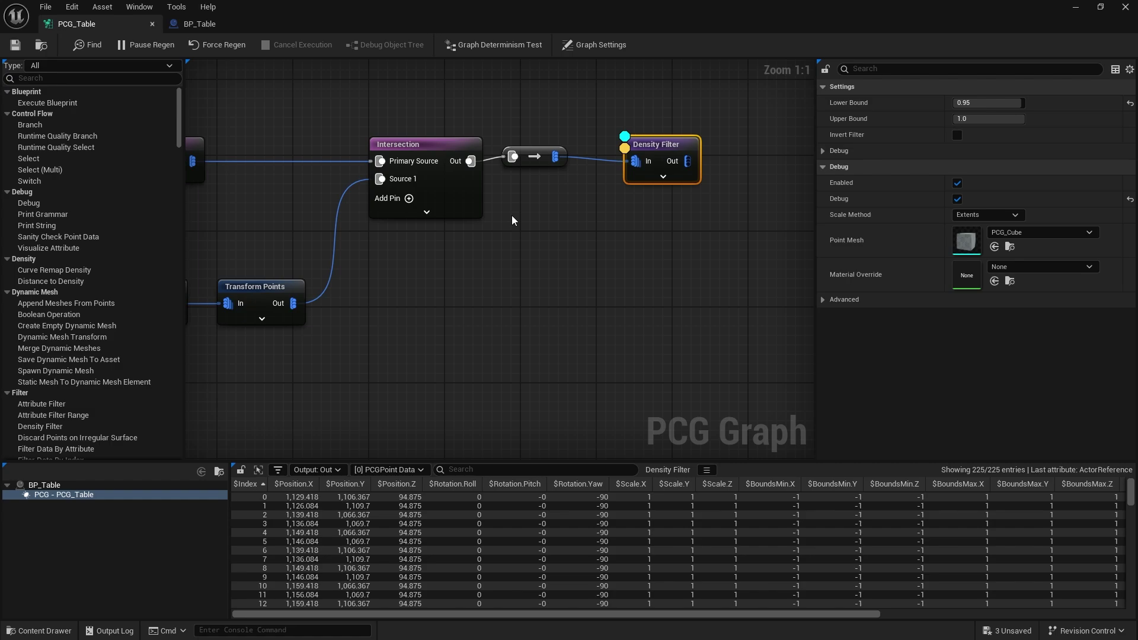
Nudge the conversion node into place and add a Static Mesh Spawner fed by the Density Filter's output.
drag(545, 161, 552, 161)
right_drag(626, 232, 1059, 190)
right_drag(729, 145, 404, 165)
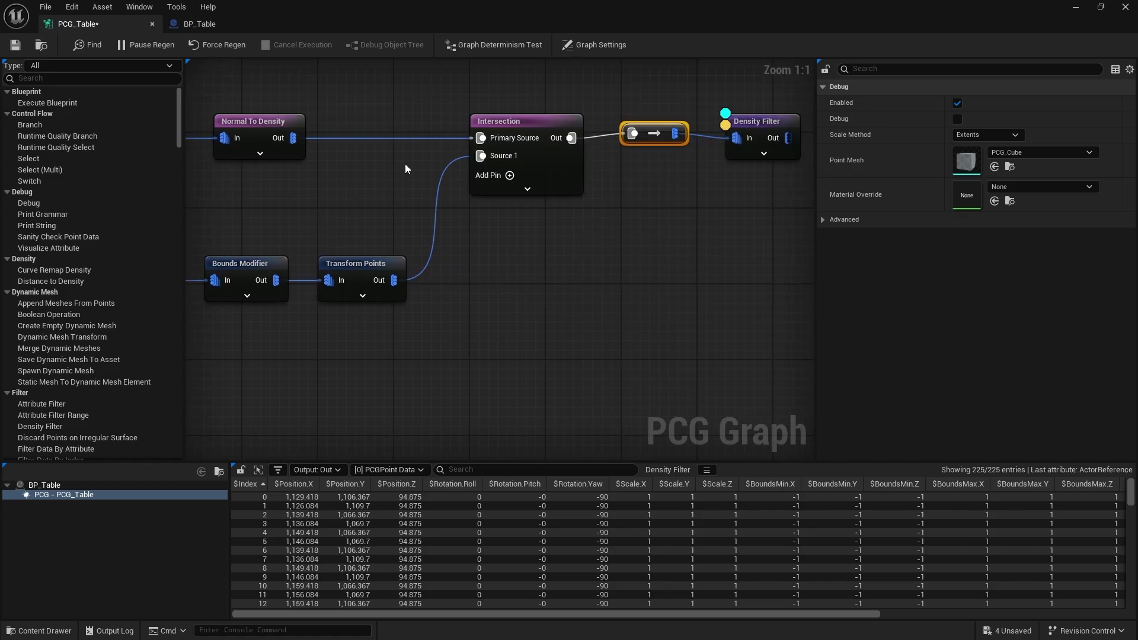
right_drag(699, 241, 490, 249)
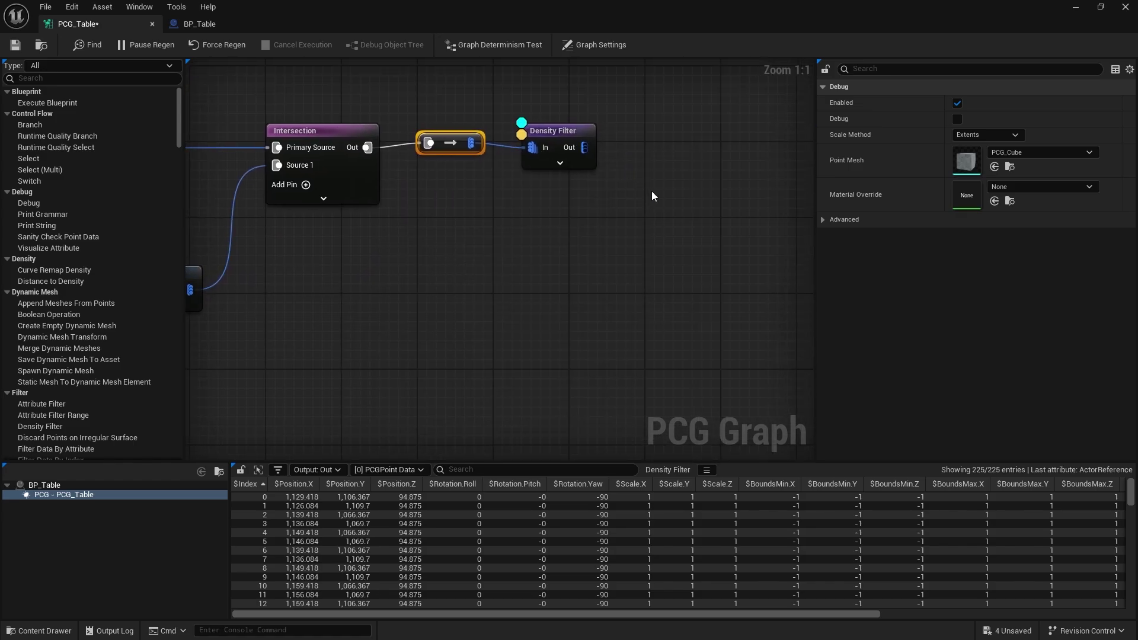
right_drag(707, 198, 540, 212)
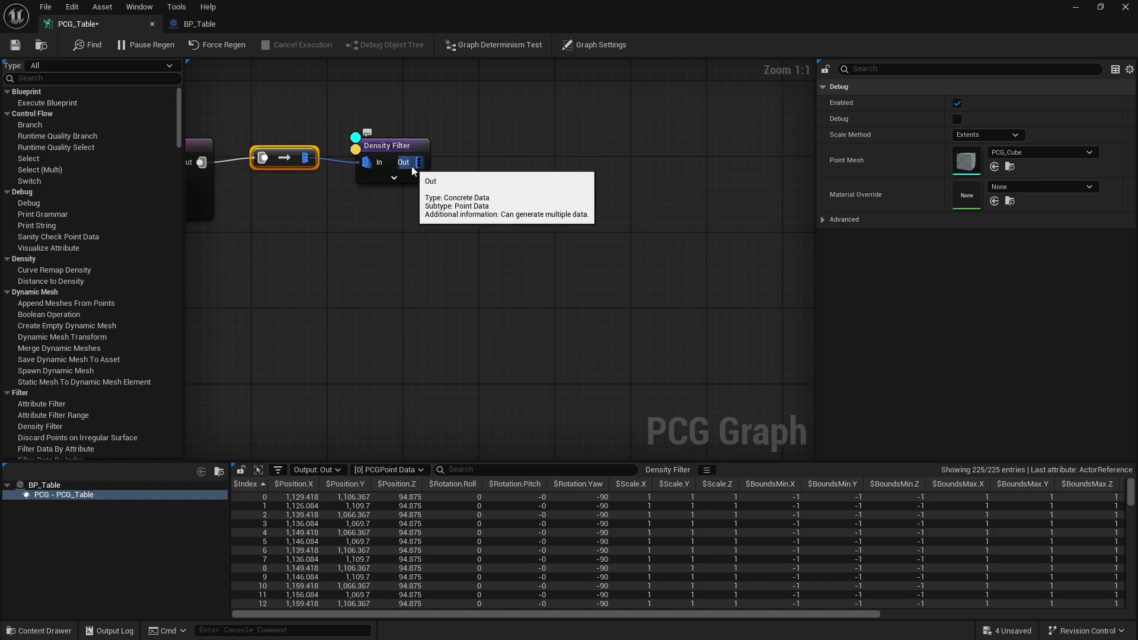
drag(411, 166, 596, 161)
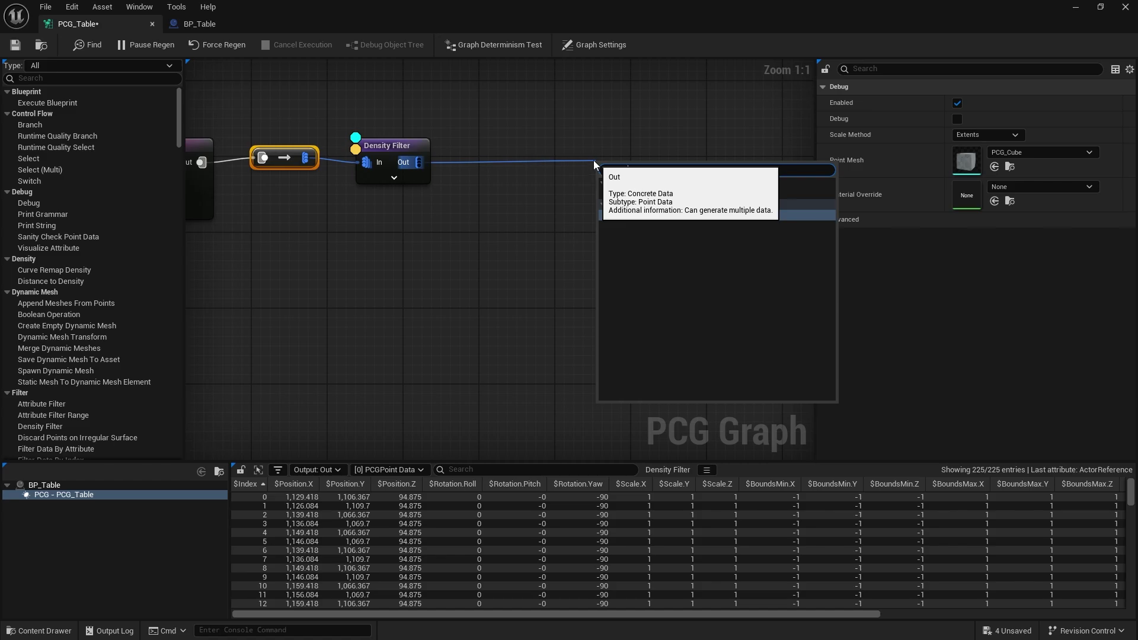
text(static mesh)
click(653, 213)
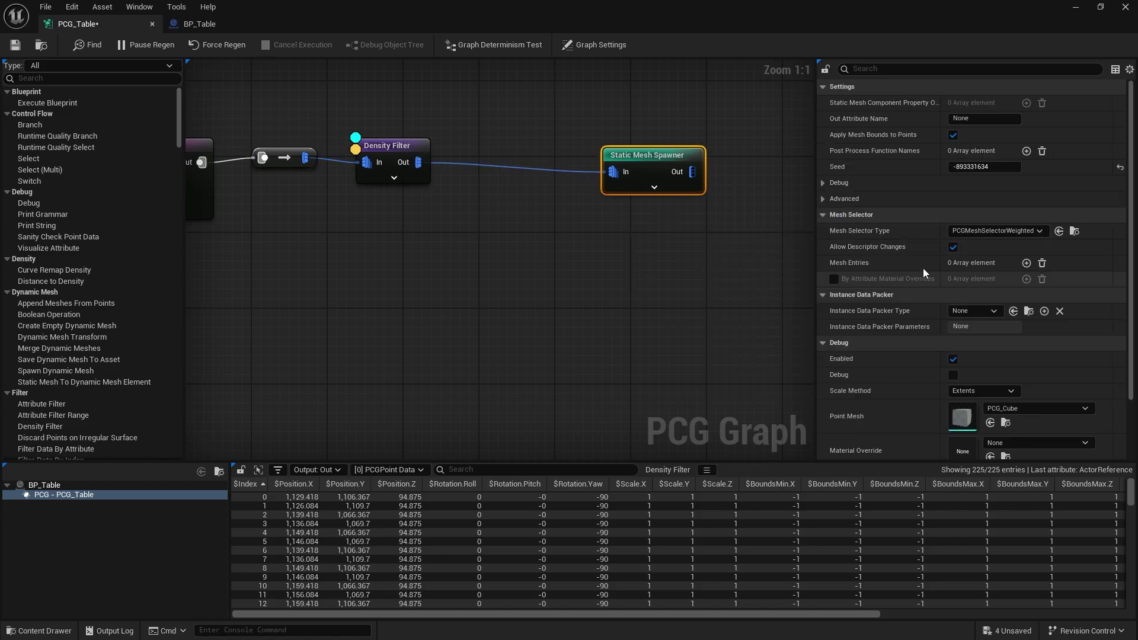
Add one mesh entry to the Static Mesh Spawner and assign SM_Item_BeerCup_01 as its static mesh.
click(1026, 262)
click(834, 279)
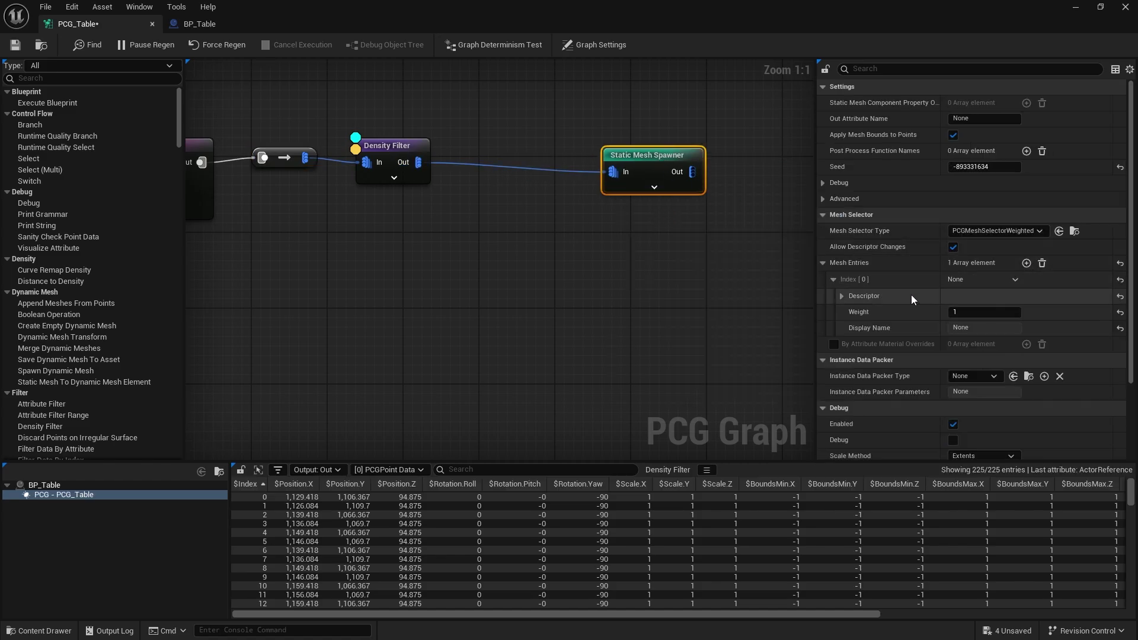
click(842, 296)
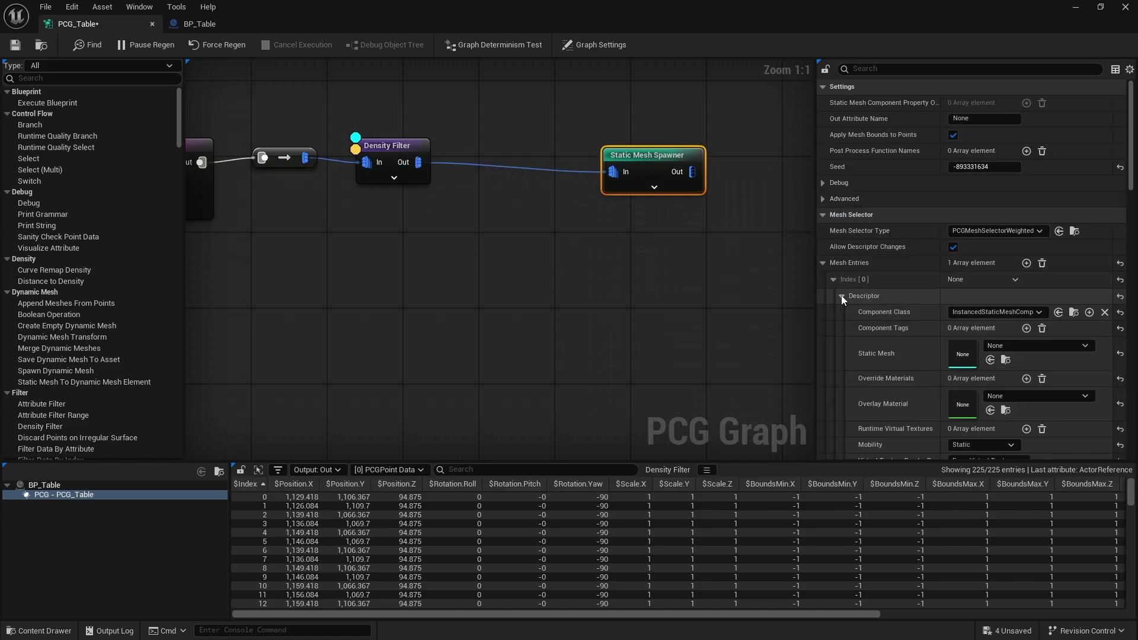
click(1018, 345)
text(cup)
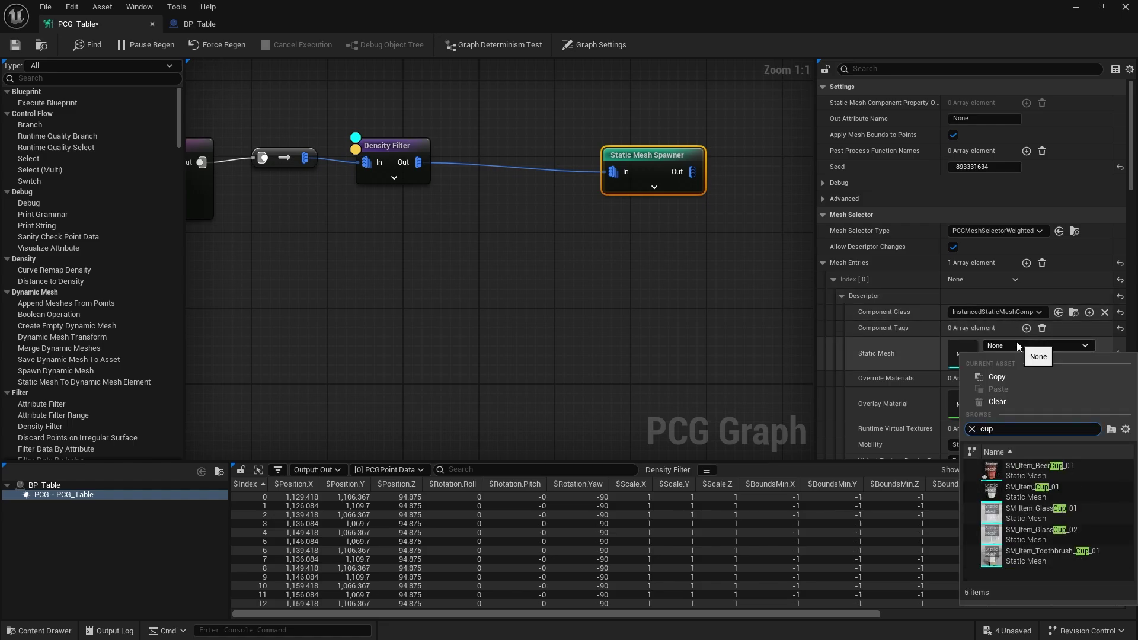
click(1025, 469)
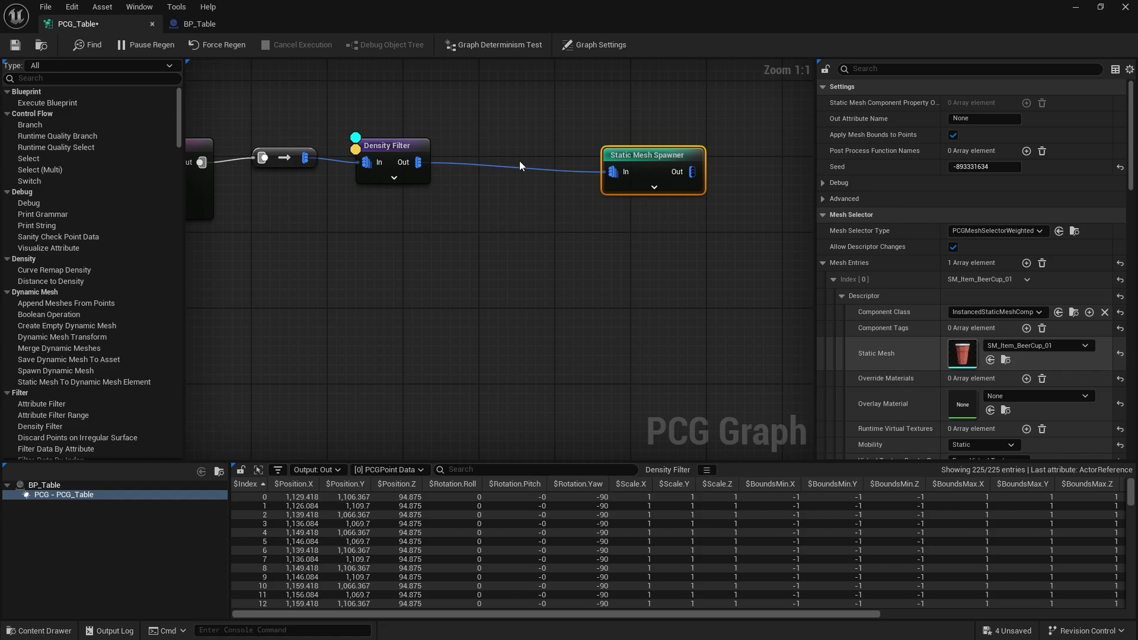
Inspect the SM_Item_BeerCup_01 mesh in its own editor, close it and return to the PCG_Table graph.
double_click(960, 349)
drag(423, 359, 495, 325)
scroll(424, 359, up, 3)
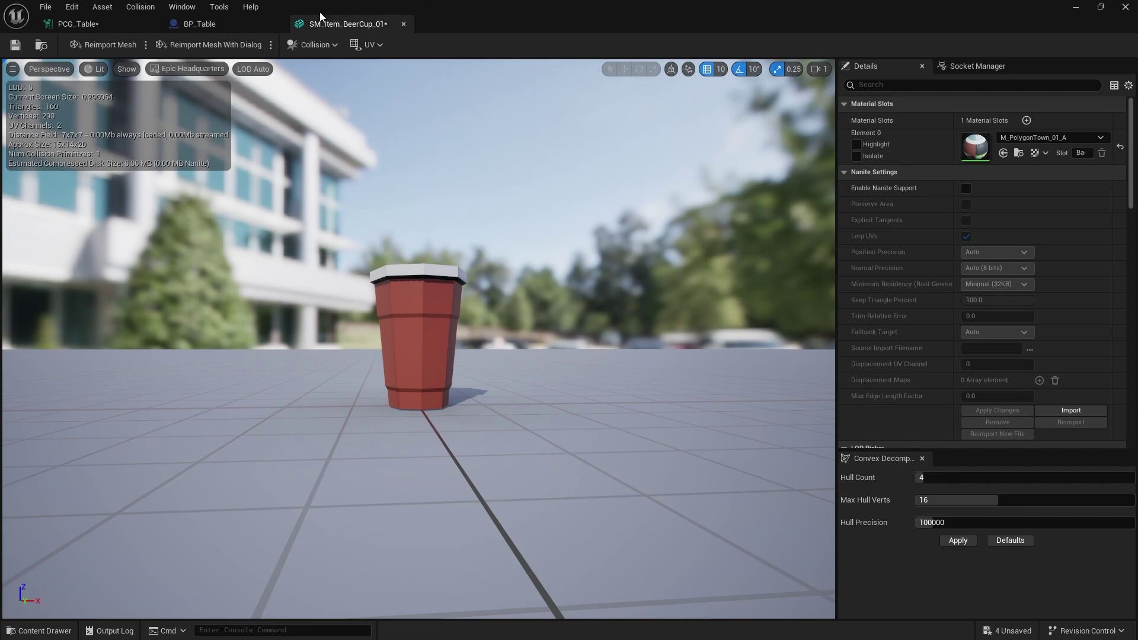
click(403, 24)
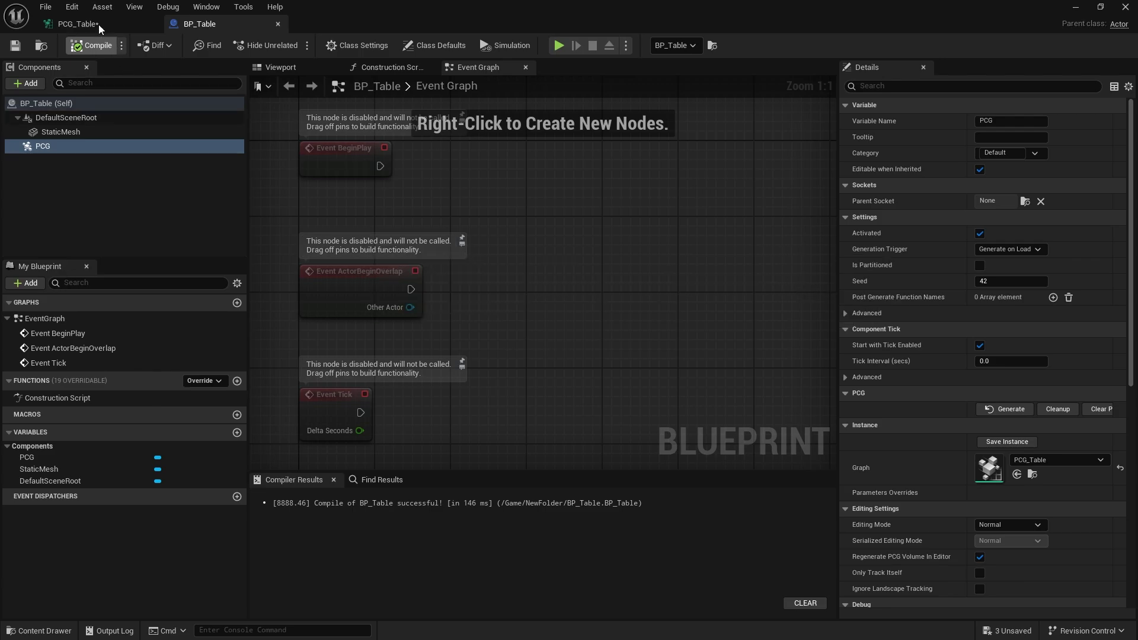
click(77, 24)
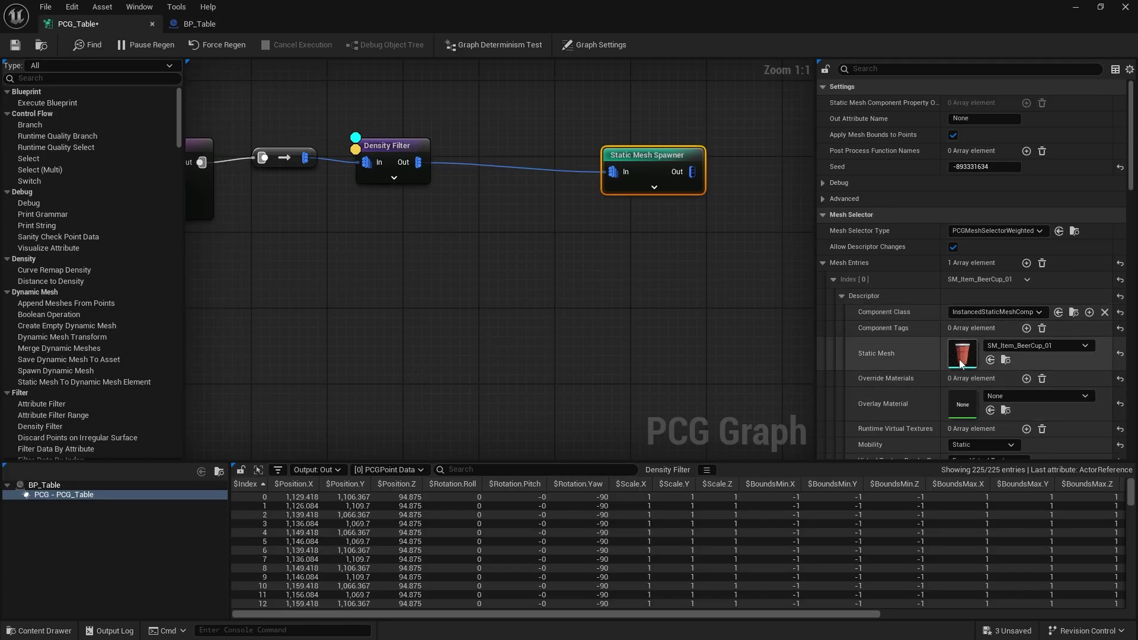
Line up the Static Mesh Spawner with the Density Filter and turn off the filter's debug display and data inspection.
drag(656, 162, 629, 155)
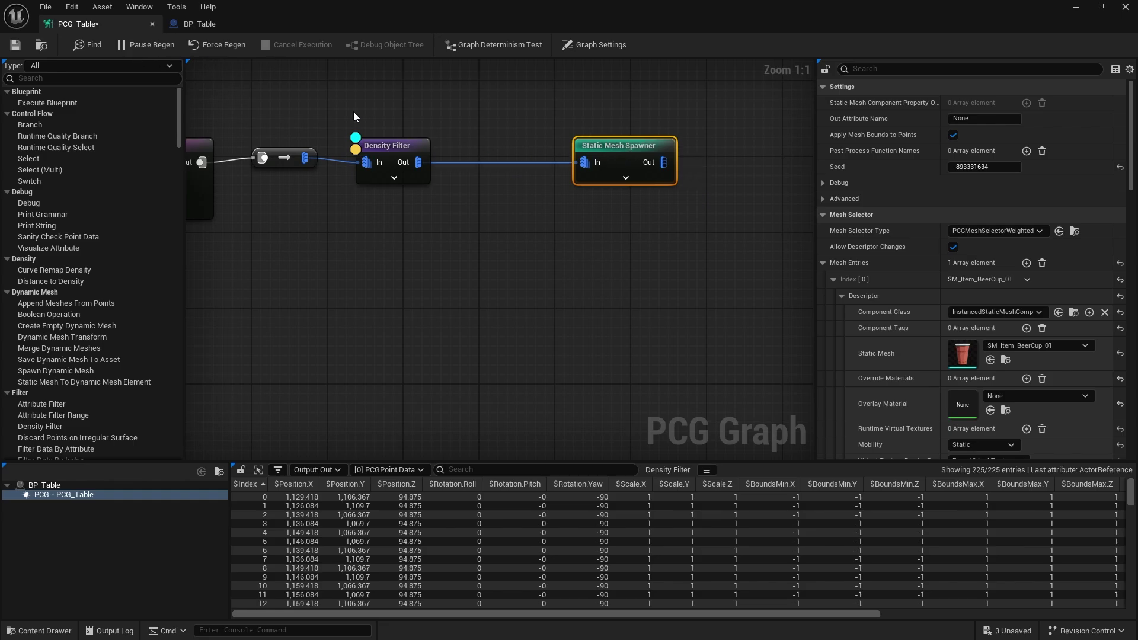
click(368, 147)
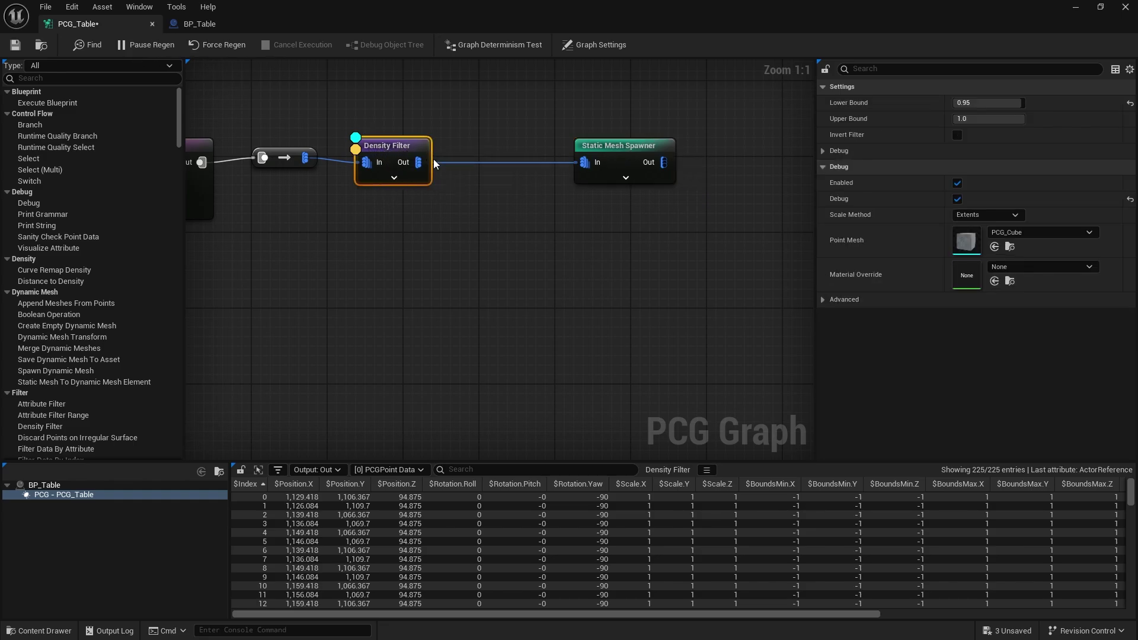
key(d)
key(a)
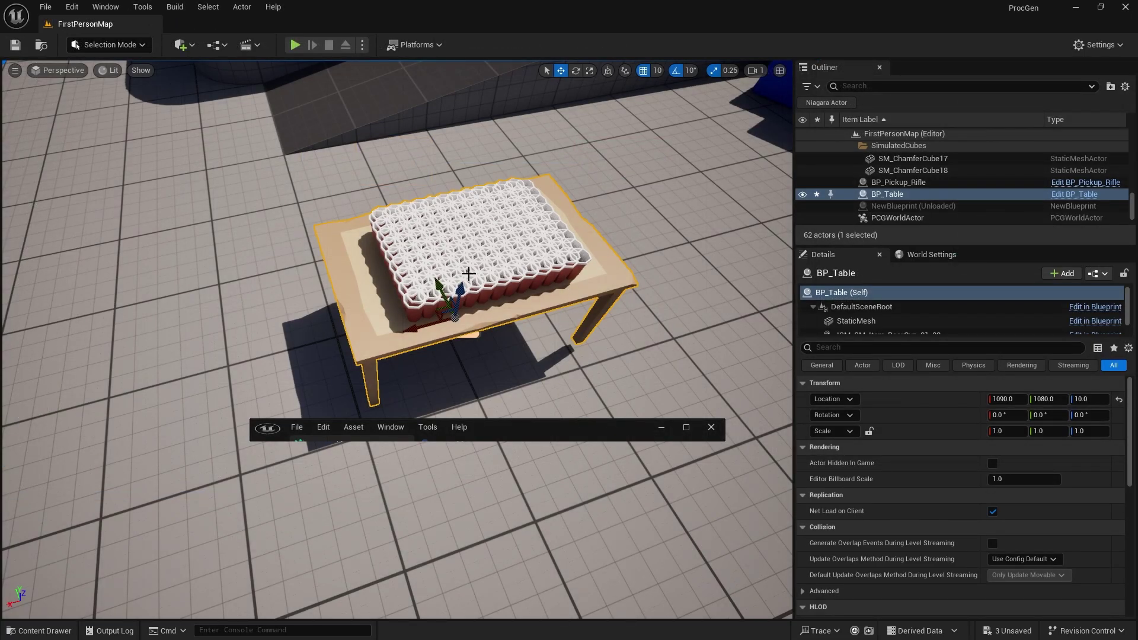
Make room before the Static Mesh Spawner and insert a Self Pruning node between it and the Density Filter.
click(686, 427)
drag(549, 180, 692, 174)
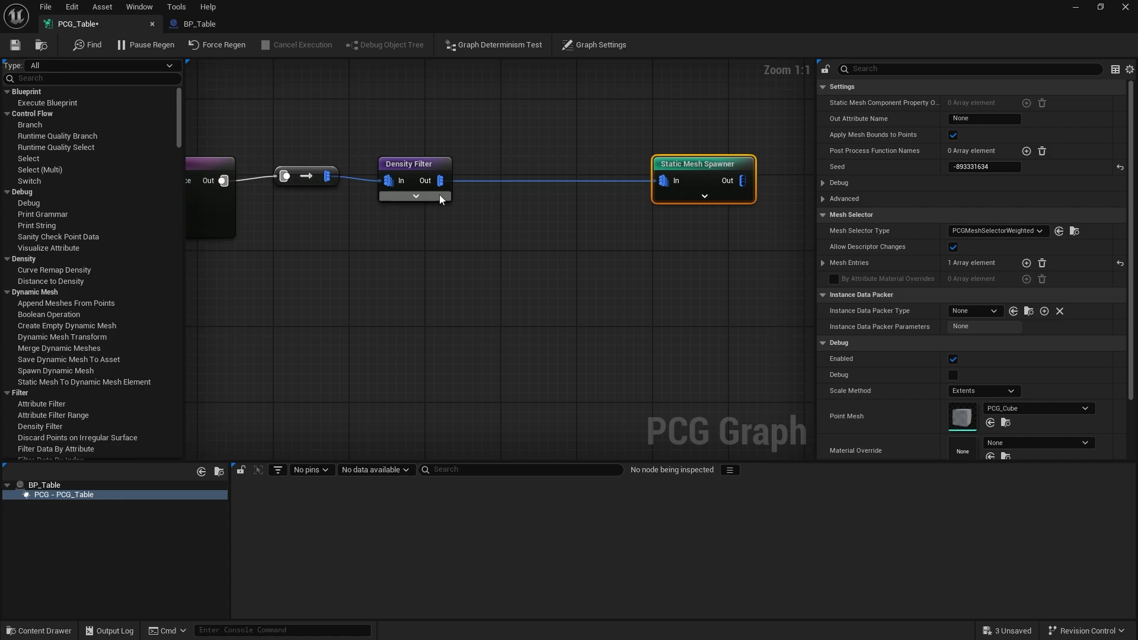
drag(440, 181, 468, 190)
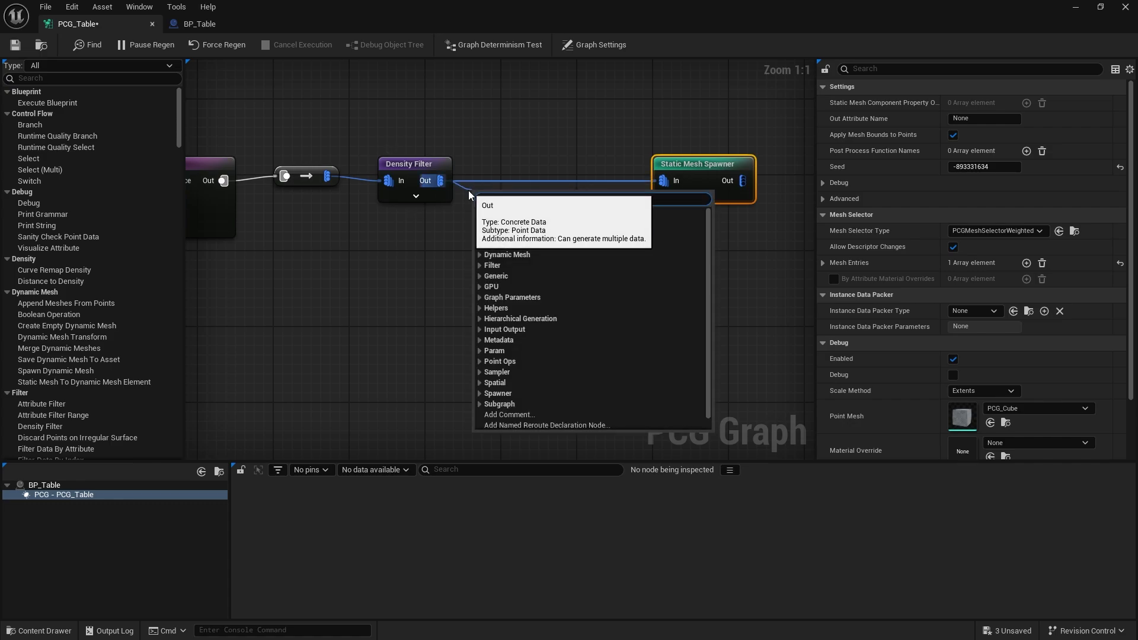
text(self prun)
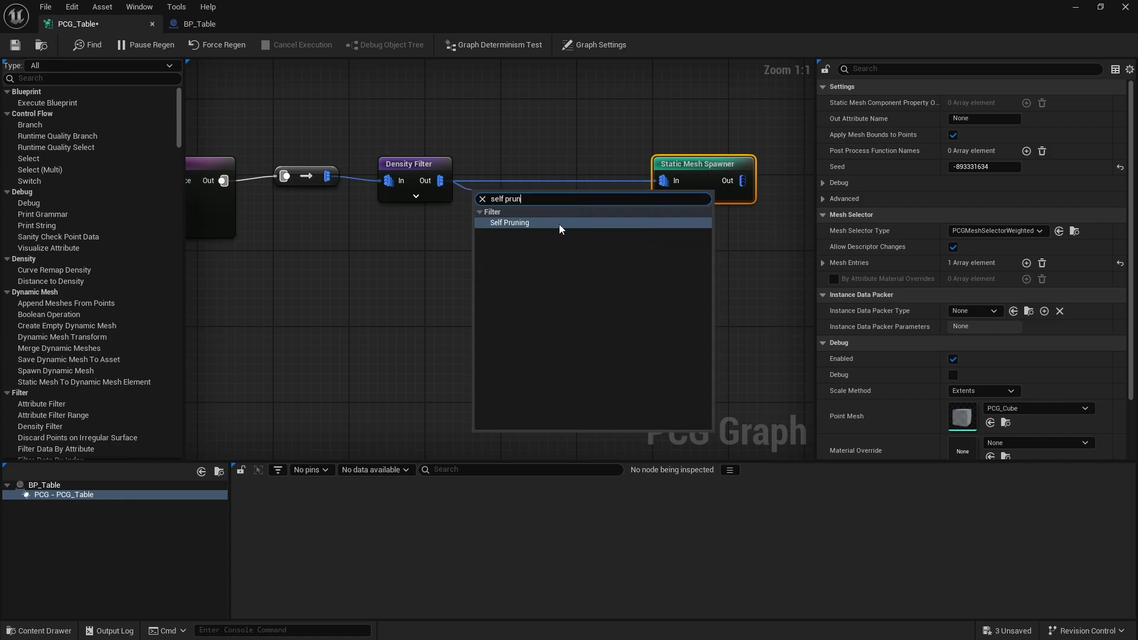
click(559, 223)
drag(598, 212, 663, 181)
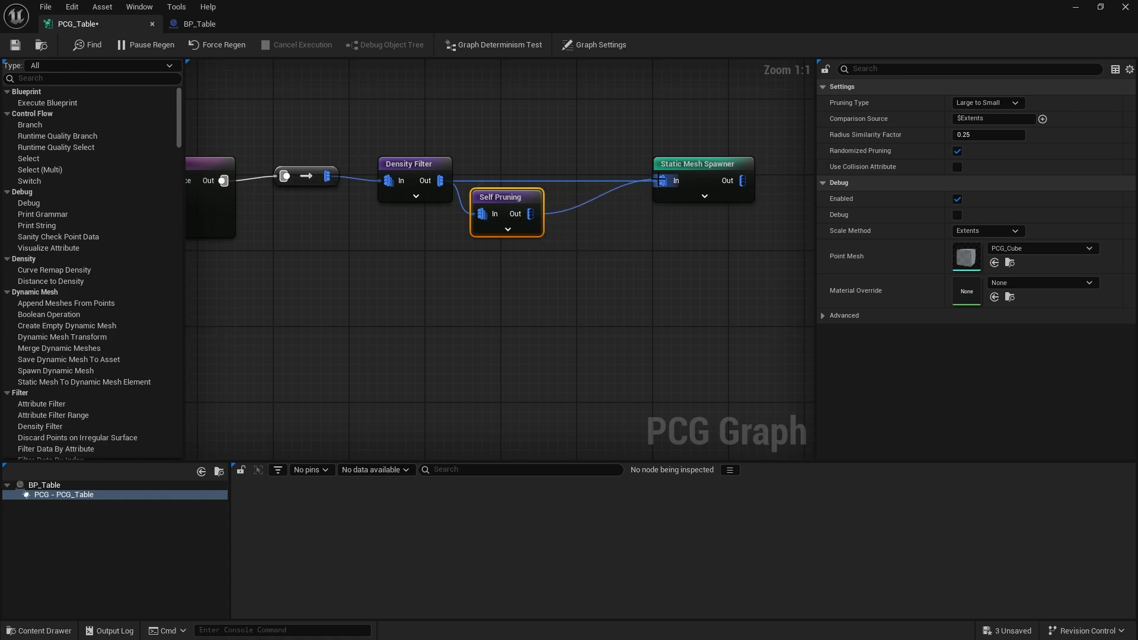
click(591, 180)
drag(502, 202, 534, 165)
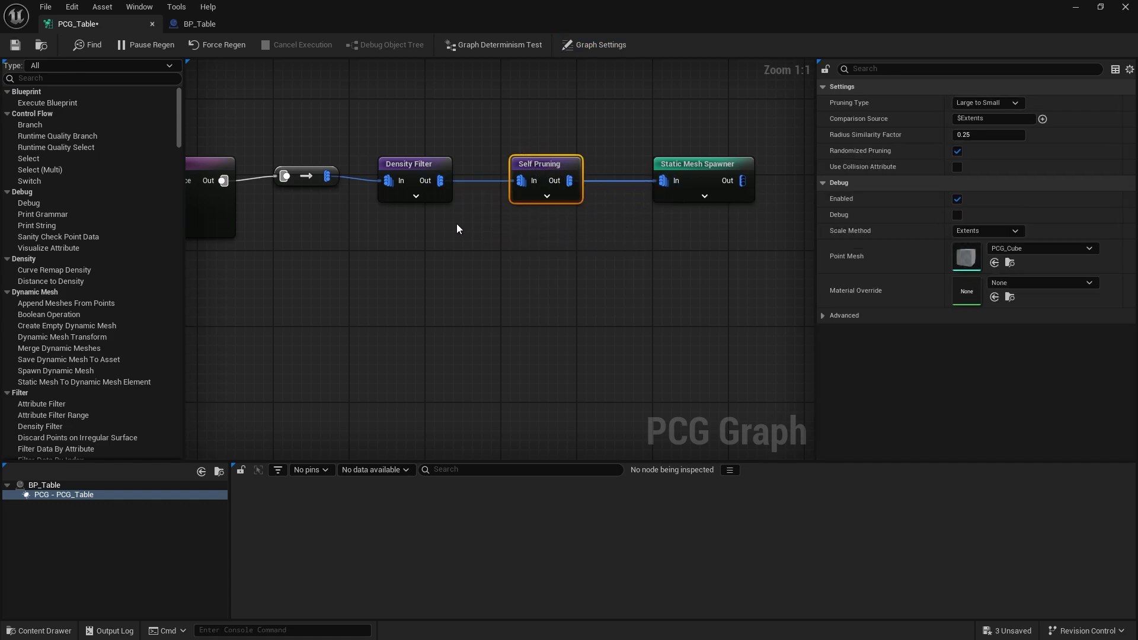
Save the graph and view the spawned cups on the table in the level.
click(15, 45)
click(1075, 8)
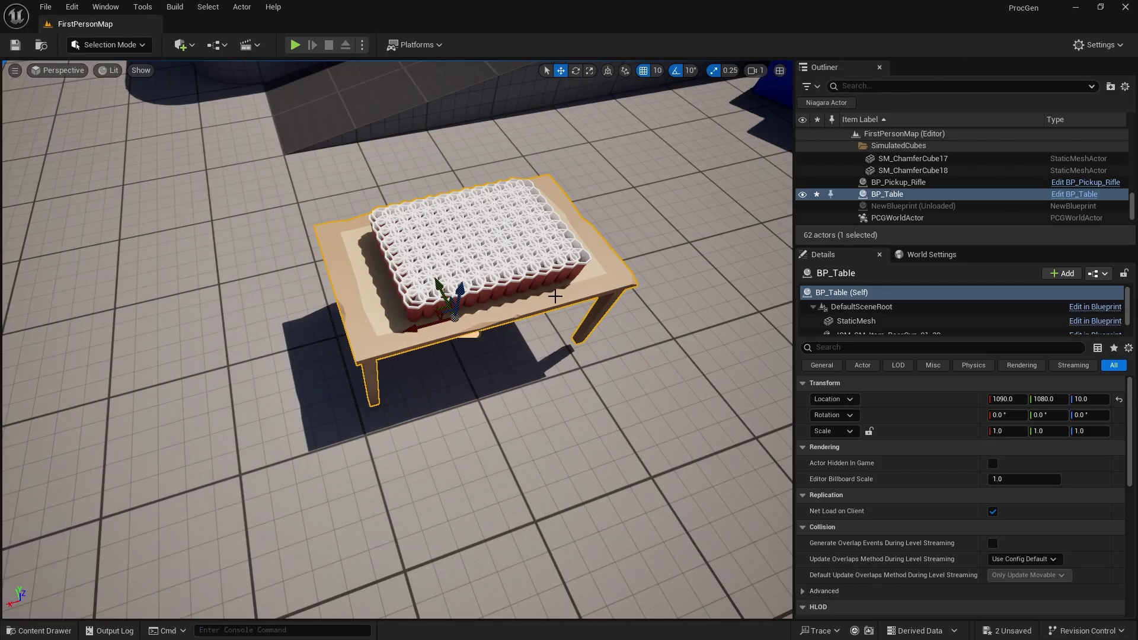
key(f)
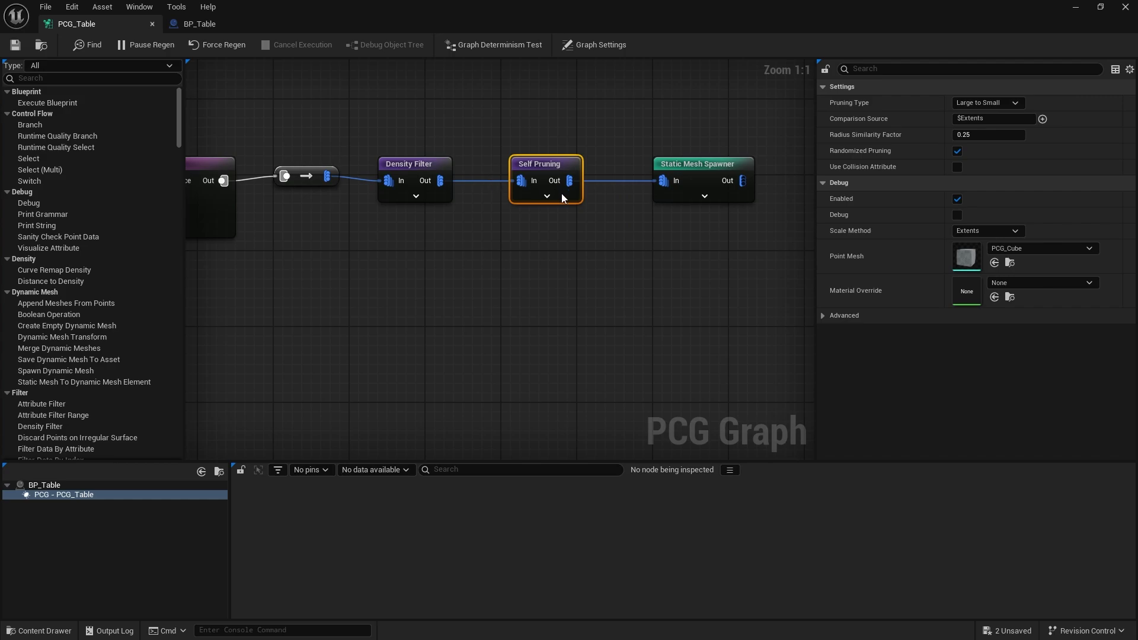
Shift Self Pruning and the Static Mesh Spawner along and insert a Bounds Modifier between the Density Filter and Self Pruning.
drag(727, 244, 550, 141)
drag(554, 163, 678, 163)
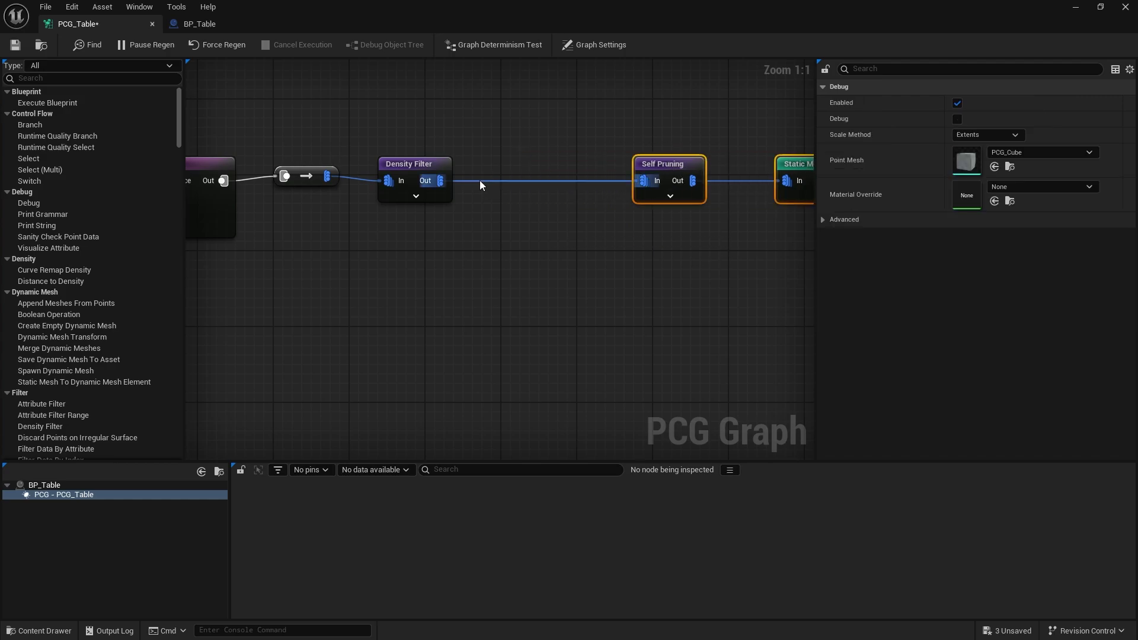
right_click(492, 187)
text(bound)
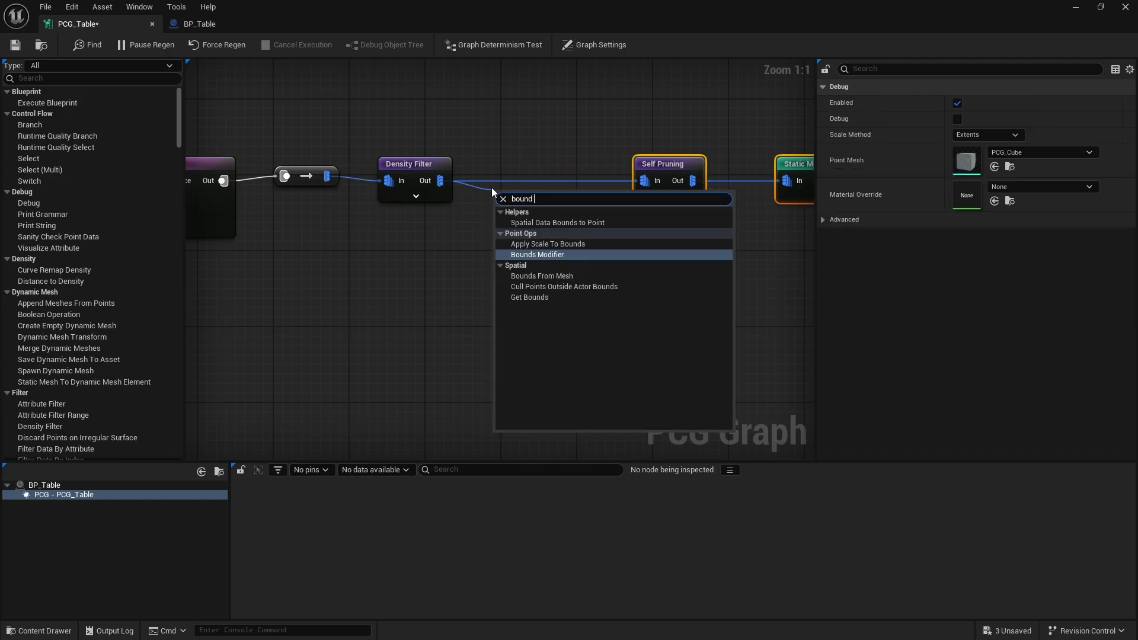
text( mo)
key(Return)
click(532, 180)
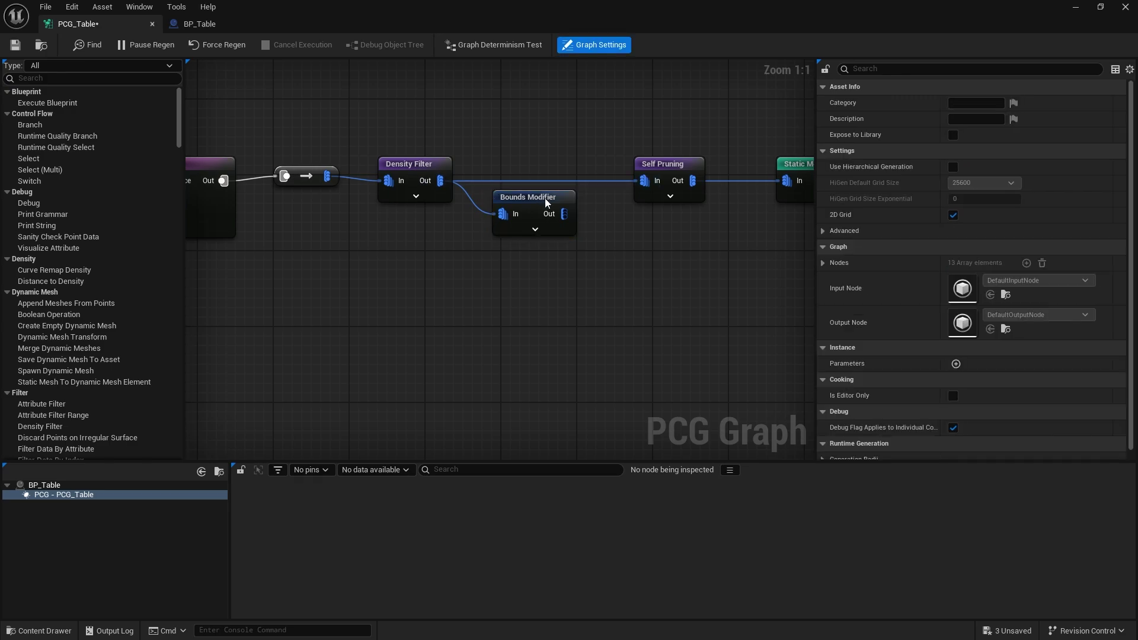
alt+click(562, 182)
drag(571, 213, 556, 169)
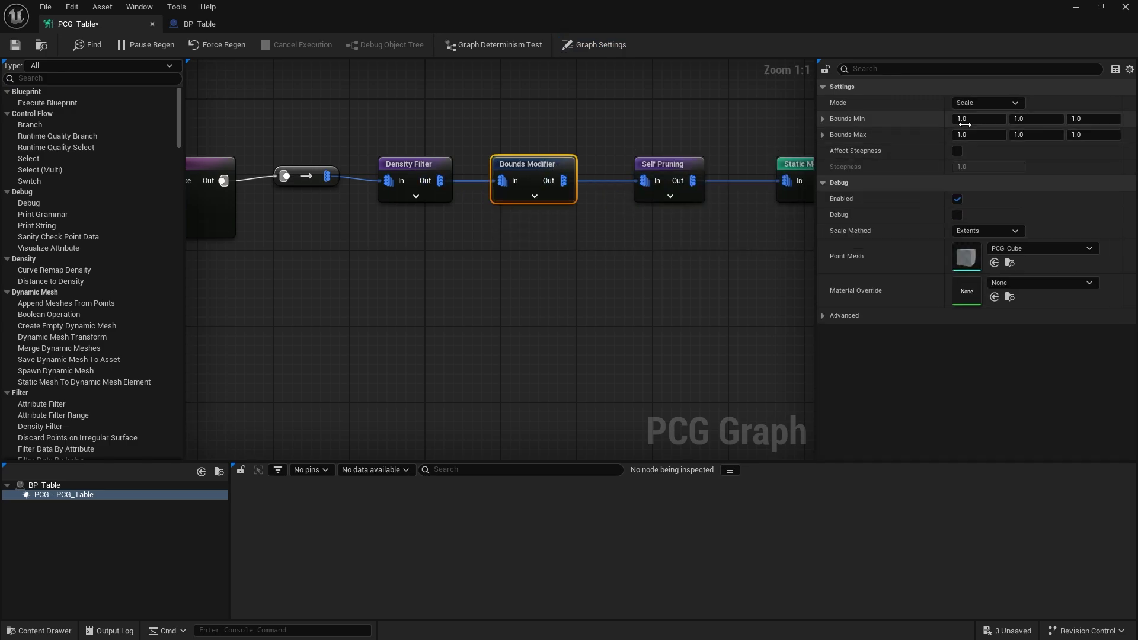
Set the new Bounds Modifier's Bounds Min and Bounds Max to 4.0 on all axes and save the graph.
click(964, 121)
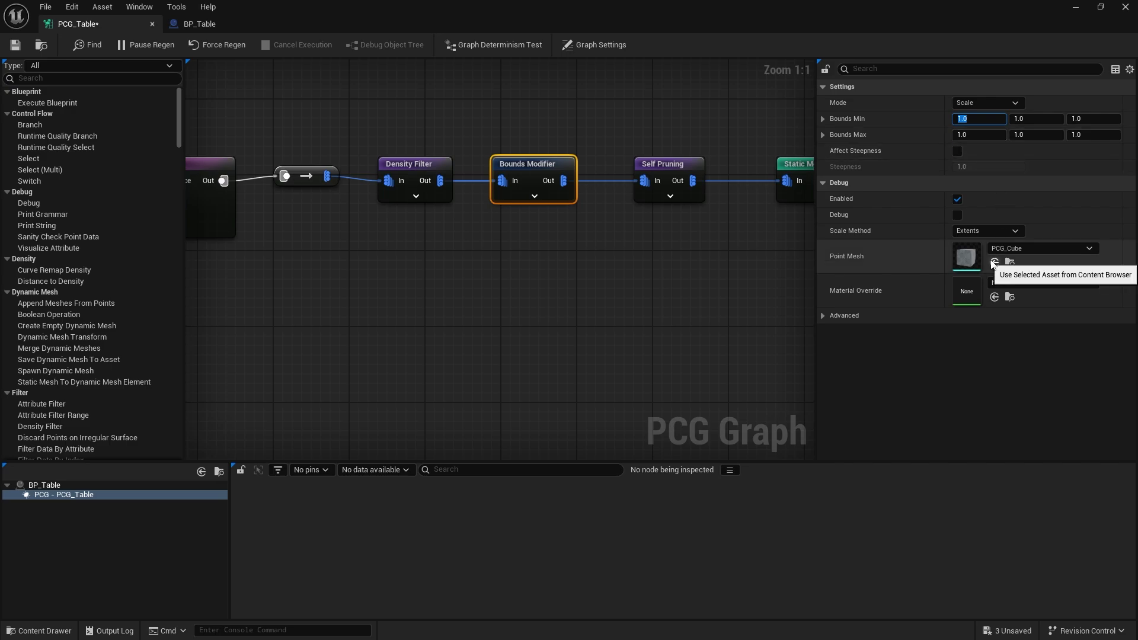
text(4)
key(Tab)
text(4)
key(Tab)
text(4)
key(Tab)
text(4)
key(Tab)
text(4)
key(Tab)
key(ctrl+s)
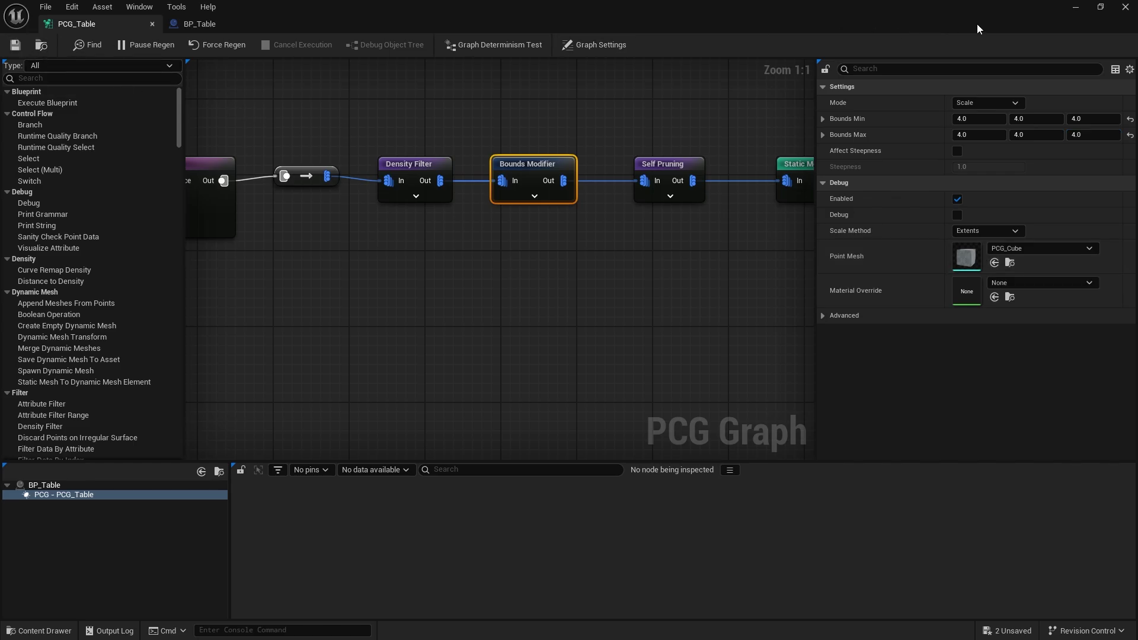
Check the cup spacing in the level, set the Bounds Modifier's Bounds Min and Bounds Max to 5.0 on all axes, and save the graph.
click(1125, 6)
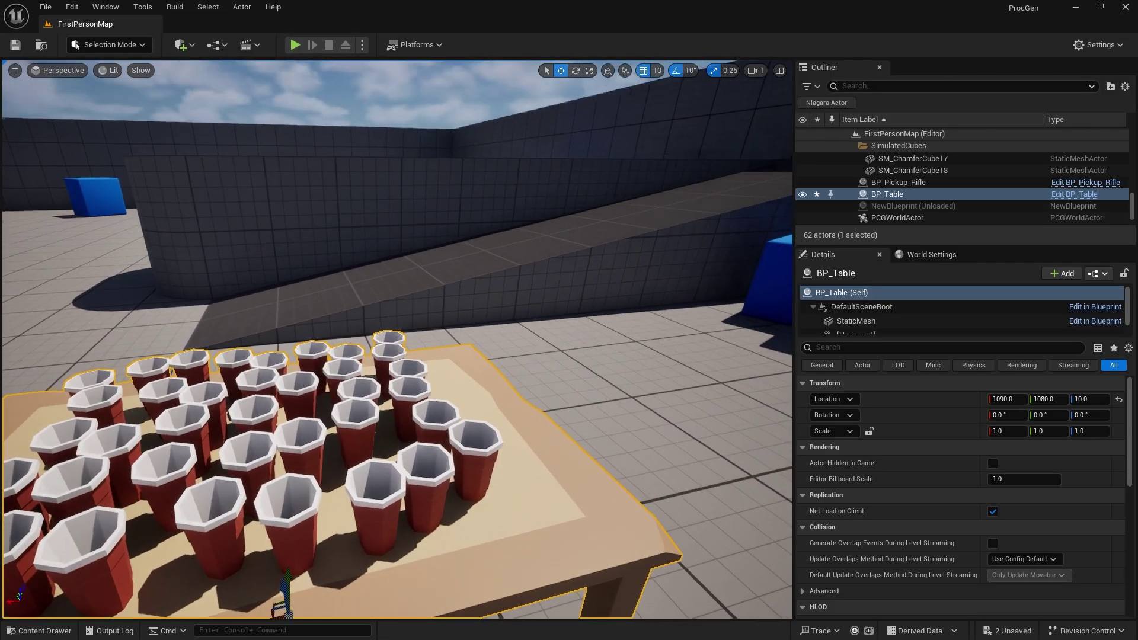
right_drag(397, 339, 726, 81)
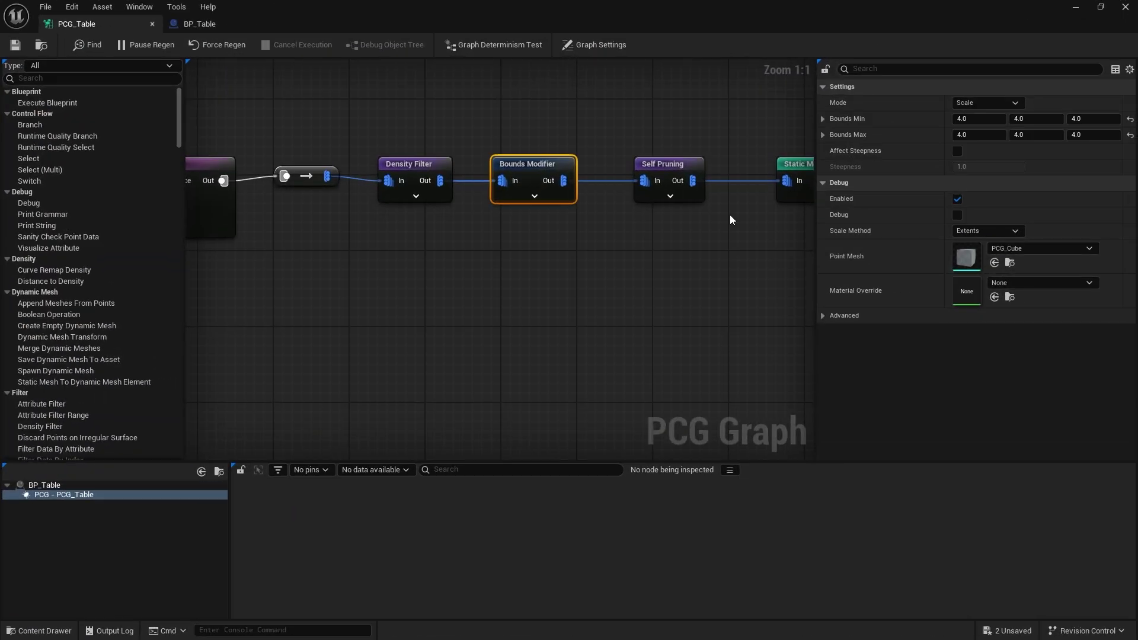
click(979, 119)
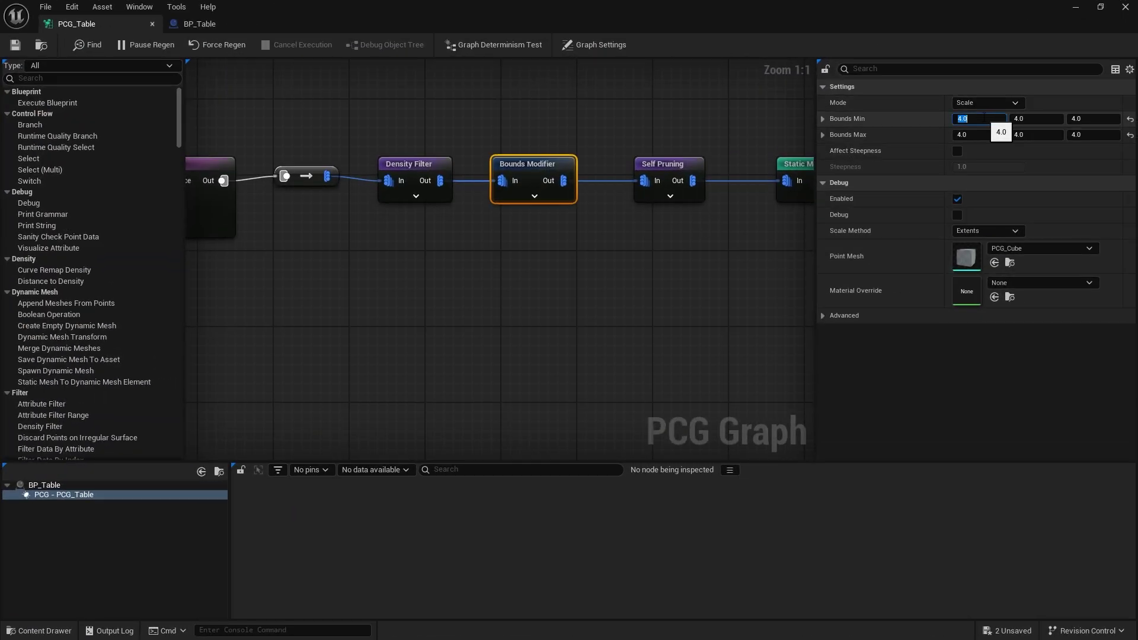
text(5)
key(Tab)
text(5	5)
key(Tab)
text(5)
key(Tab)
text(5)
key(Tab)
text(5)
key(Return)
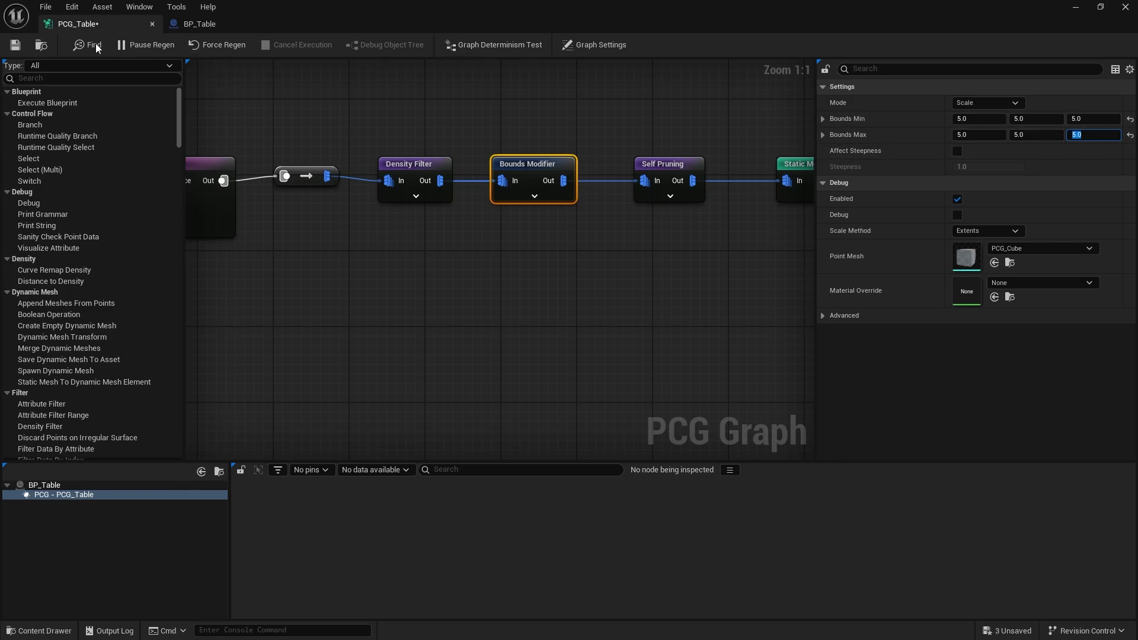
click(16, 44)
Inspect the cup spacing on the table in the level from above.
click(1074, 8)
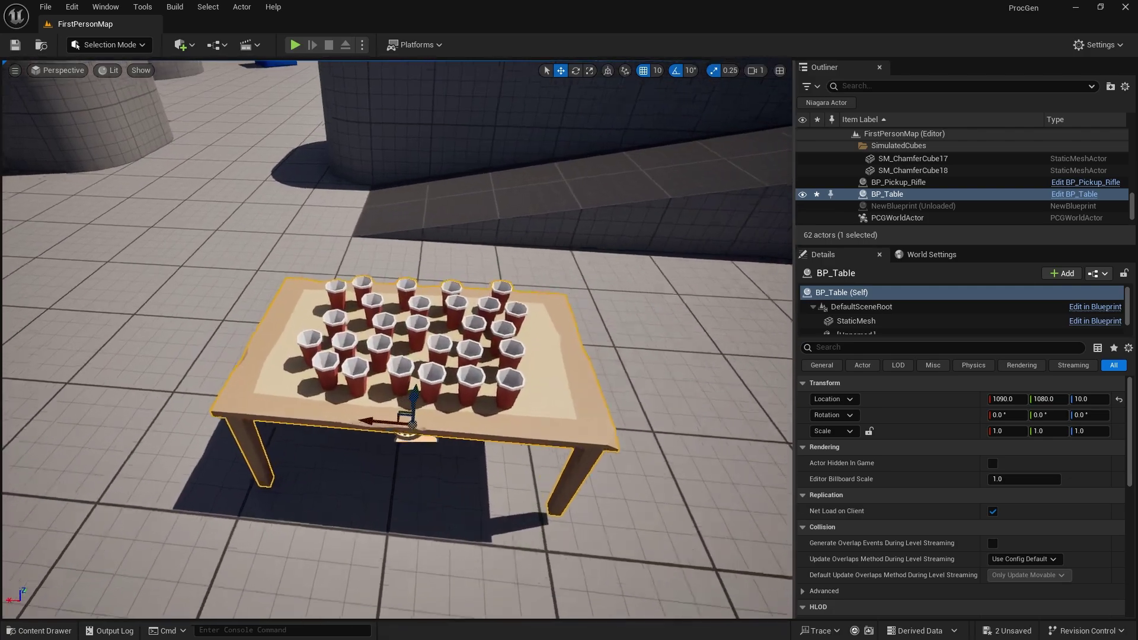
right_drag(397, 339, 397, 380)
right_drag(296, 361, 297, 369)
key(s)
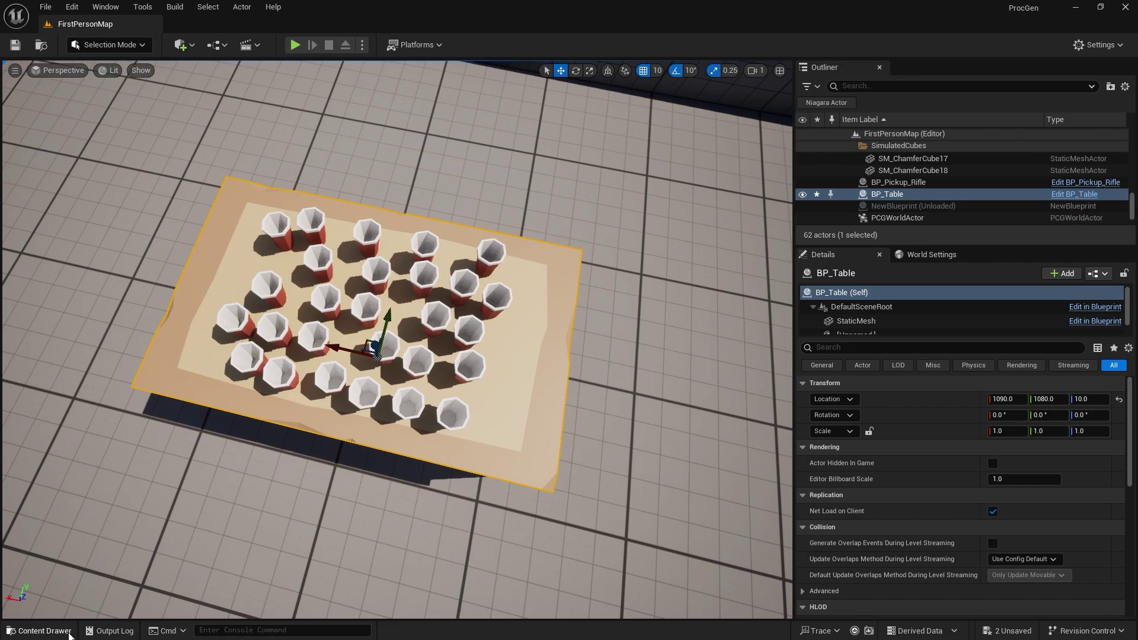
Insert a Select Points node between Self Pruning and the Static Mesh Spawner in the PCG_Table graph, replacing their direct connection.
click(44, 631)
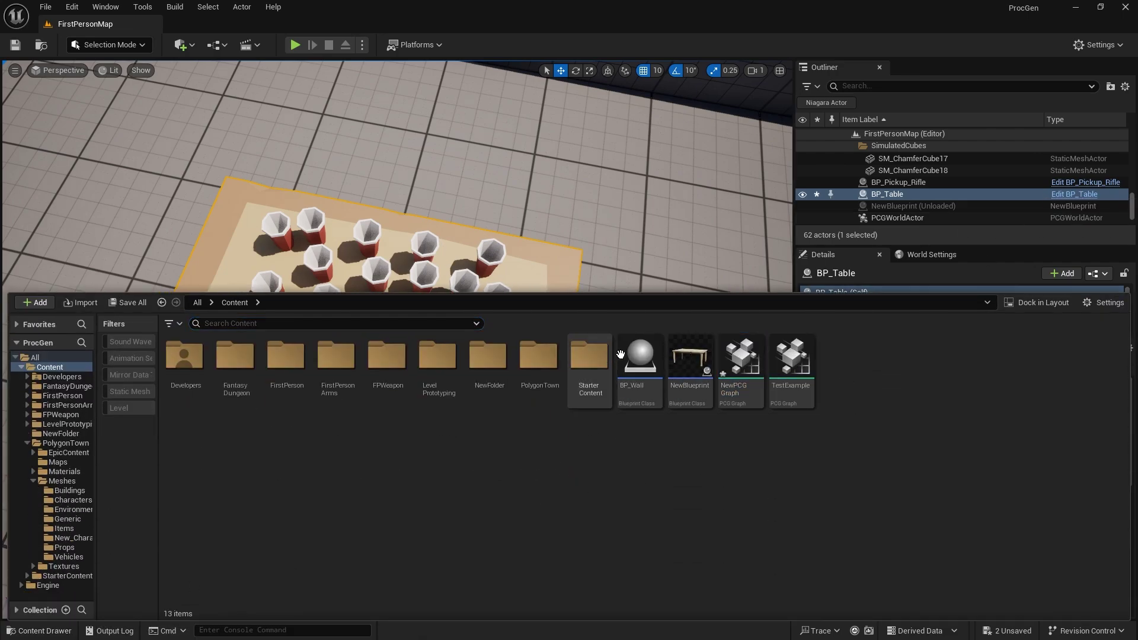
click(1073, 194)
click(100, 25)
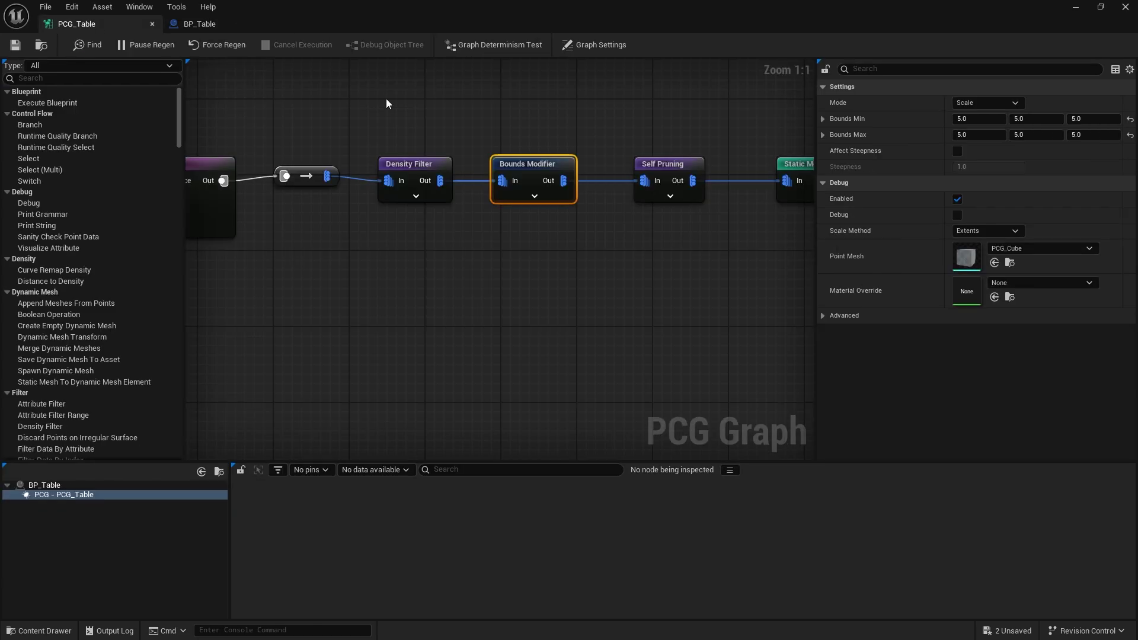
right_drag(727, 276, 431, 253)
drag(551, 146, 692, 138)
drag(394, 159, 433, 148)
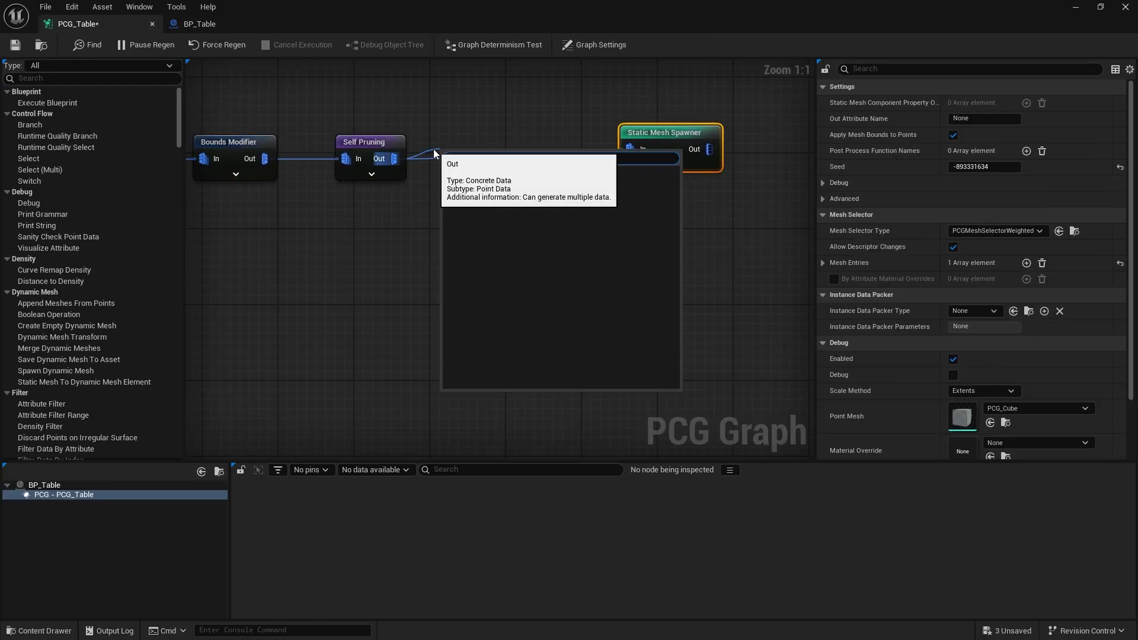
text(select p)
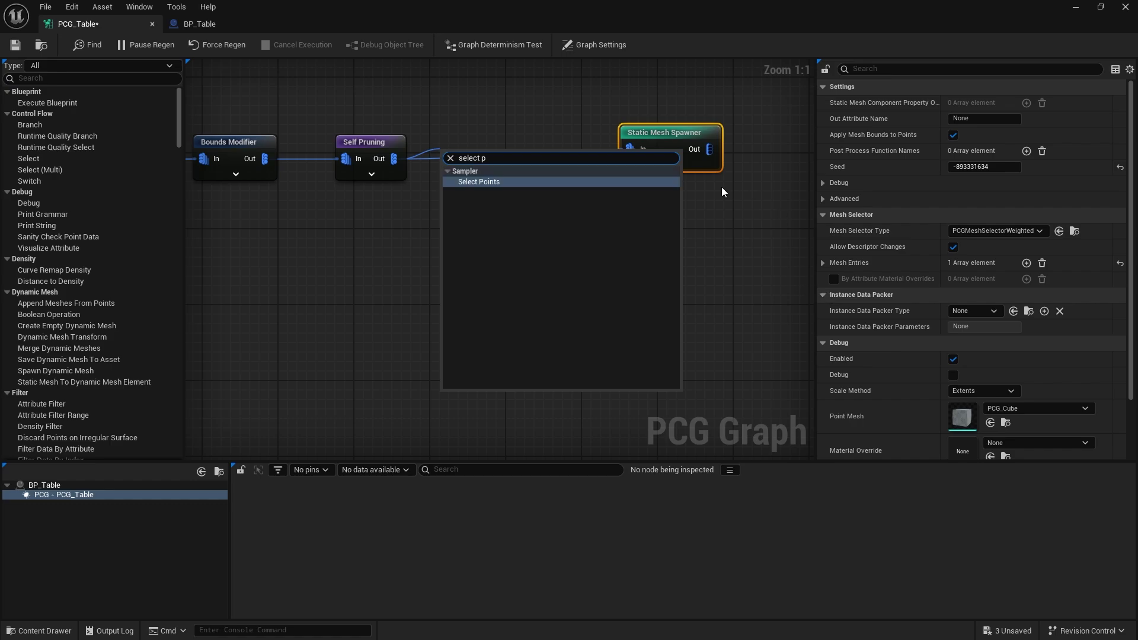
click(569, 180)
click(551, 152)
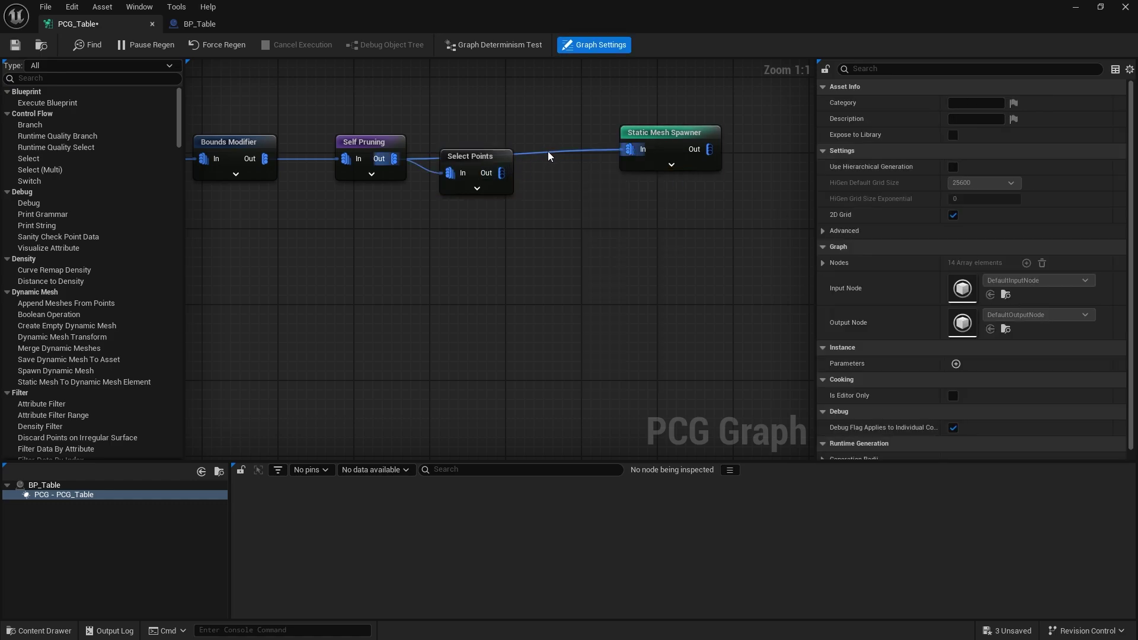
alt+click(549, 153)
drag(501, 173, 644, 165)
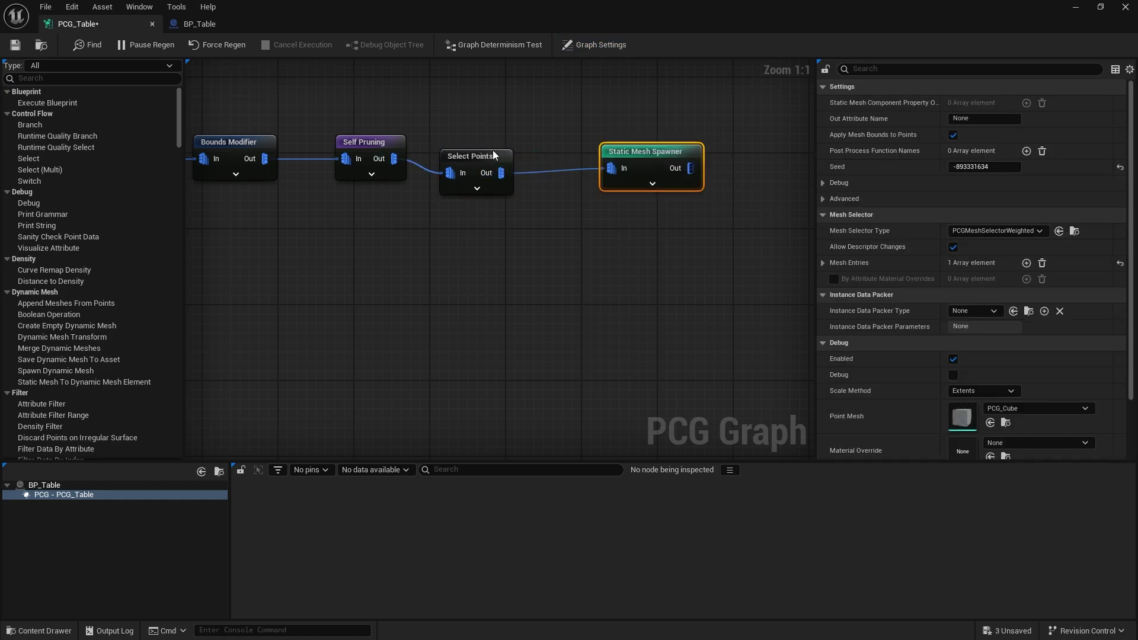
Line up the Select Points node with Self Pruning and set its Ratio to 0.5.
drag(472, 160, 482, 146)
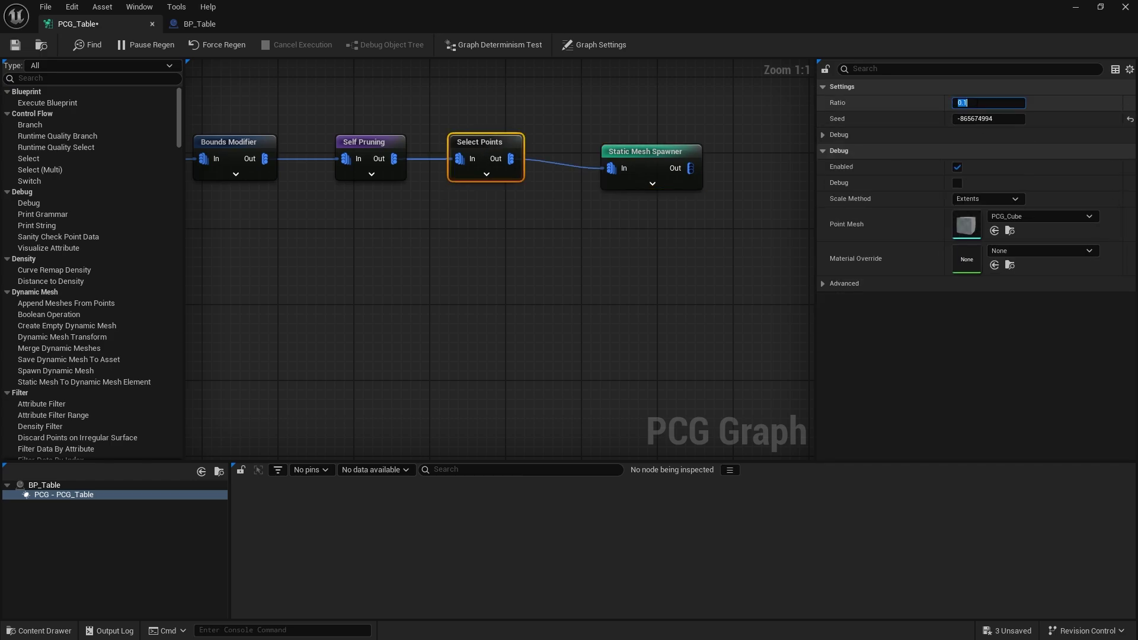
text(0.5)
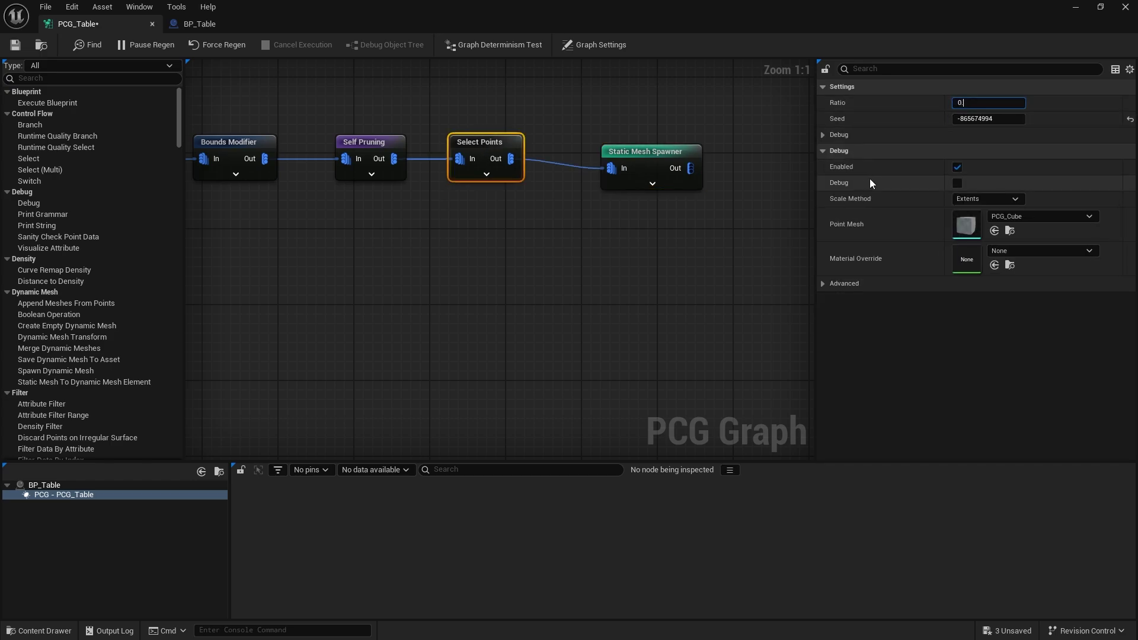
key(Return)
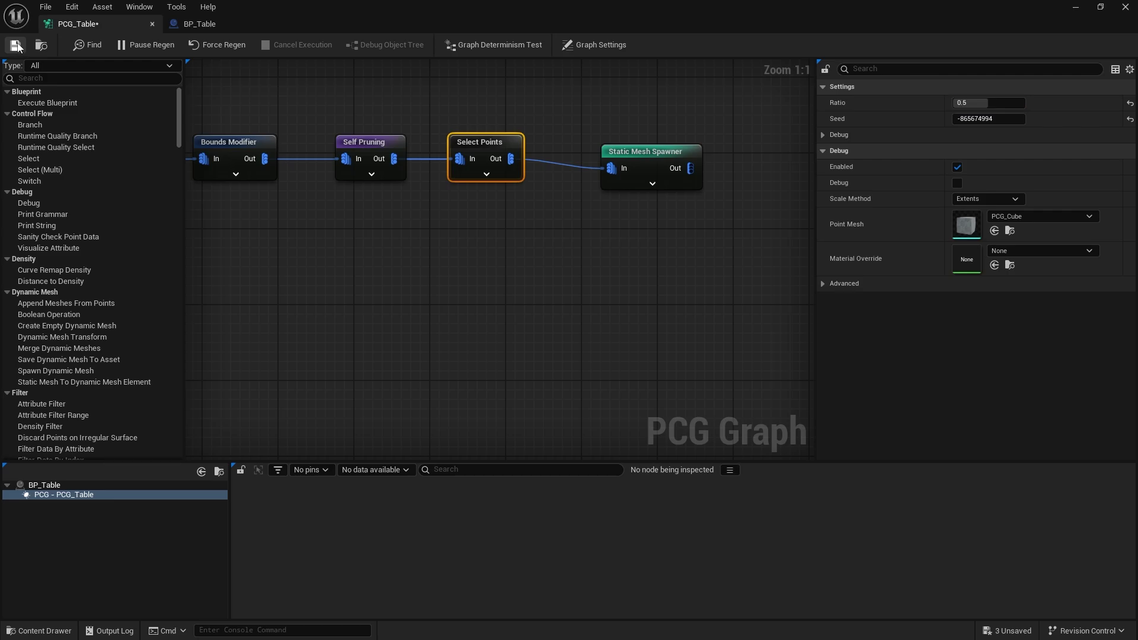
Return to the level and examine the reduced selection of cups on the table from several angles.
click(1074, 8)
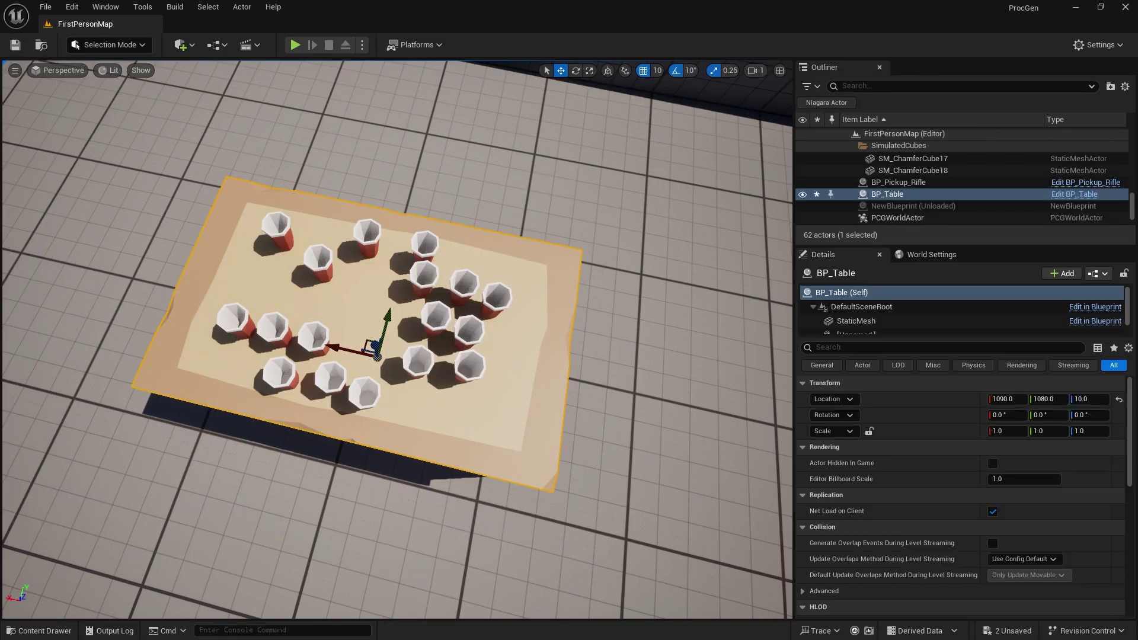
key(d)
right_drag(754, 347, 558, 275)
key(s)
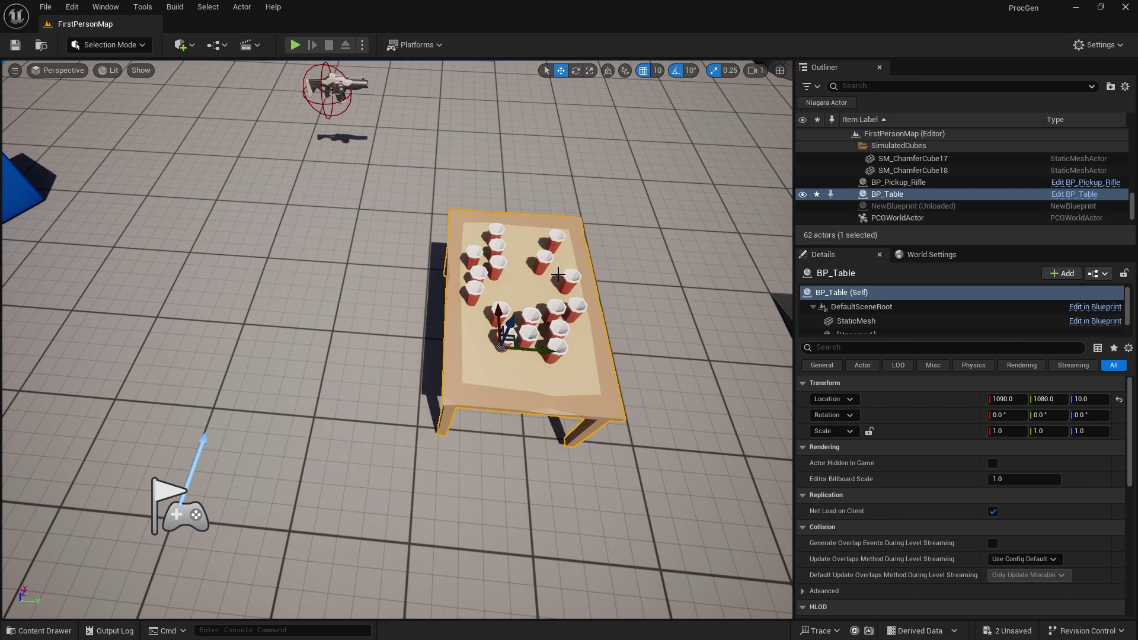
right_drag(472, 391, 511, 386)
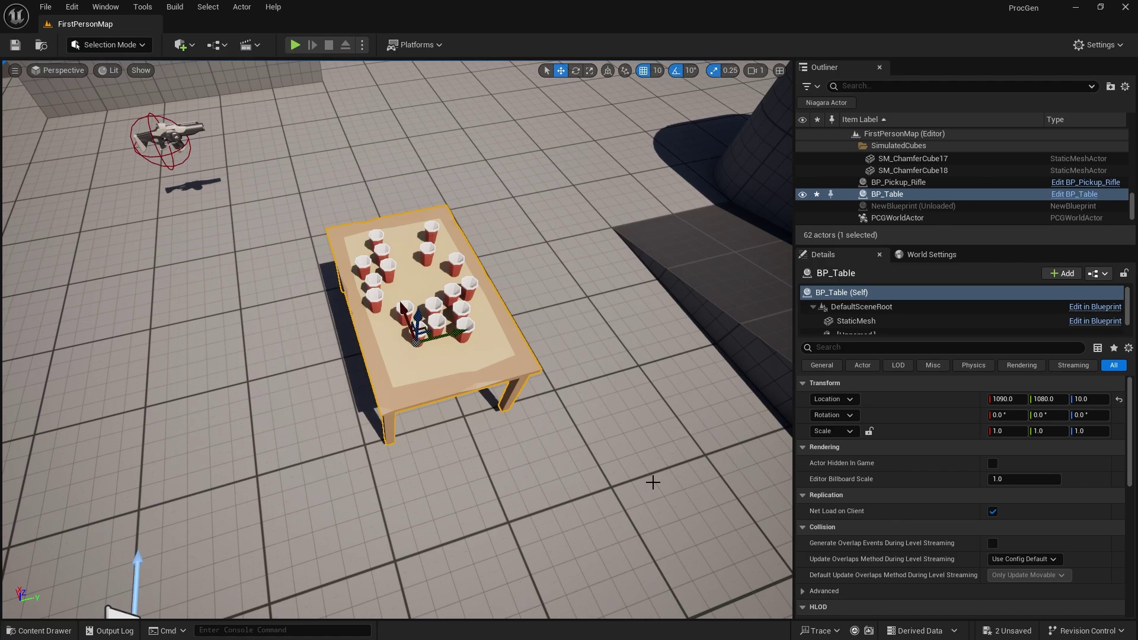
Duplicate the table beside the original at Y location 1250.0 and compare the cup layouts on both tables.
key(d)
right_drag(568, 454, 514, 452)
alt+drag(388, 371, 555, 369)
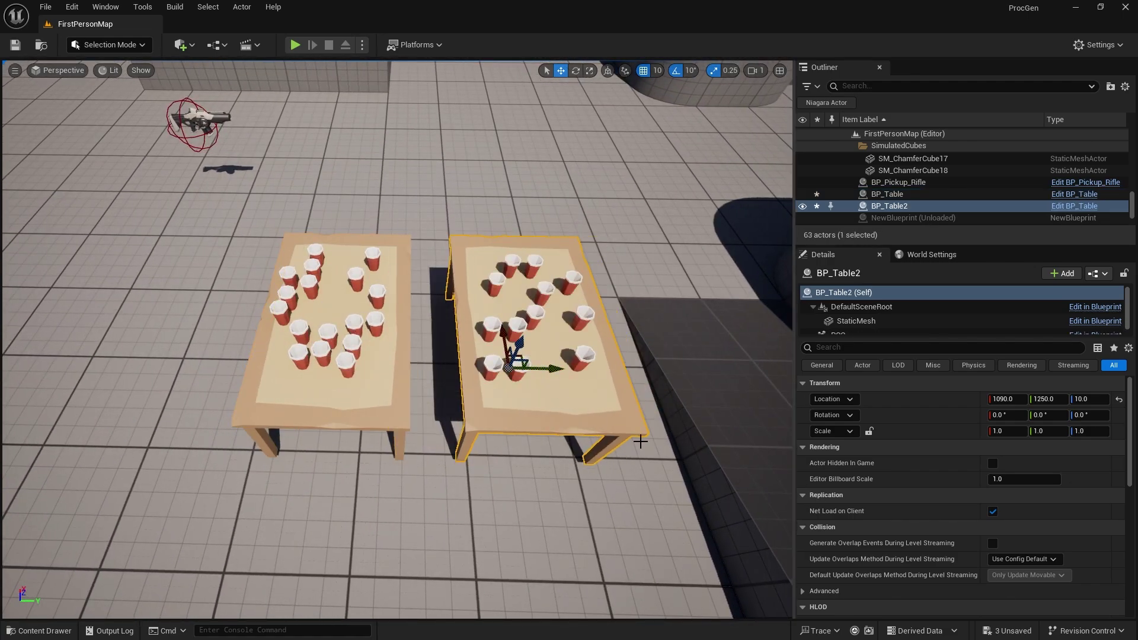
key(a)
right_drag(506, 380, 767, 332)
key(w)
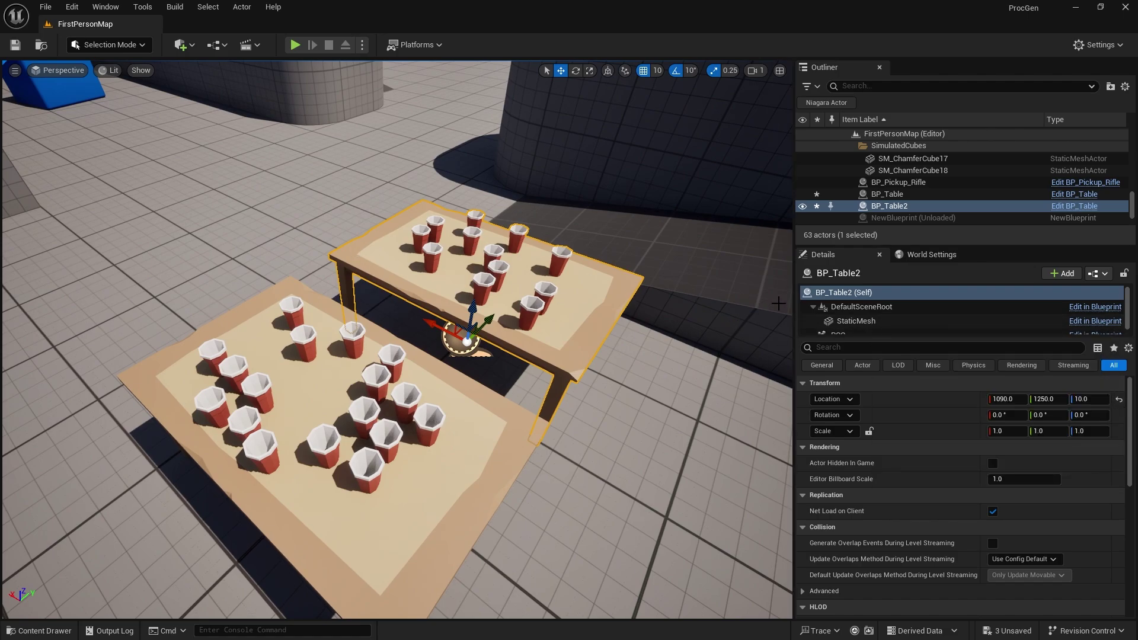
Change the duplicate table's static mesh to SM_Prop_DiningTable_02 and move the actor to X location 1110.0 to regenerate its cups.
click(861, 320)
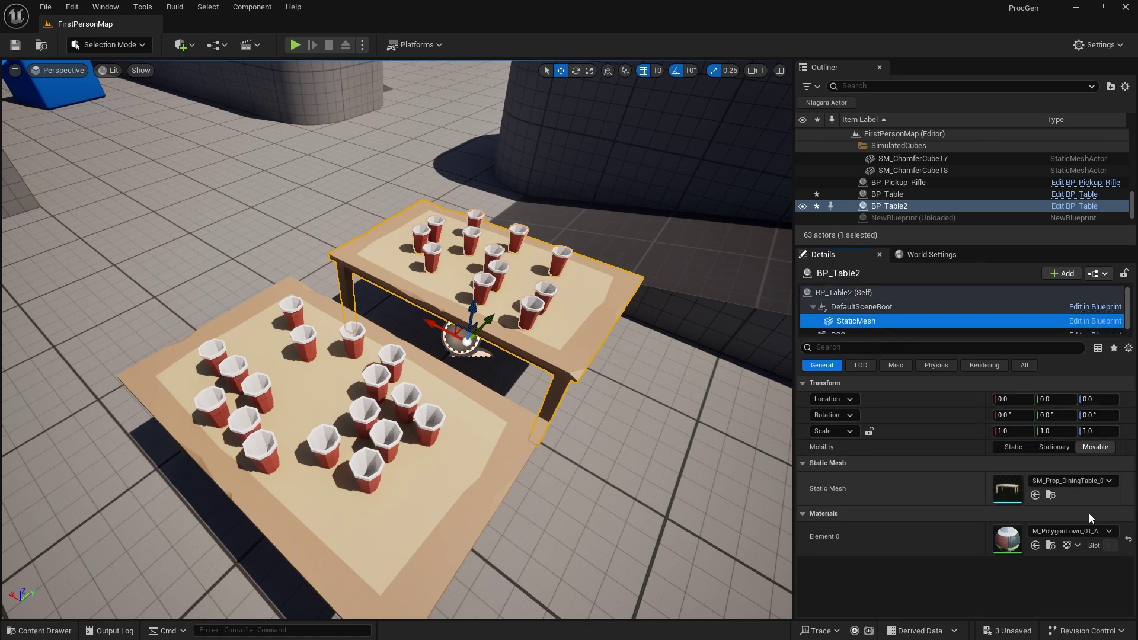
click(1086, 481)
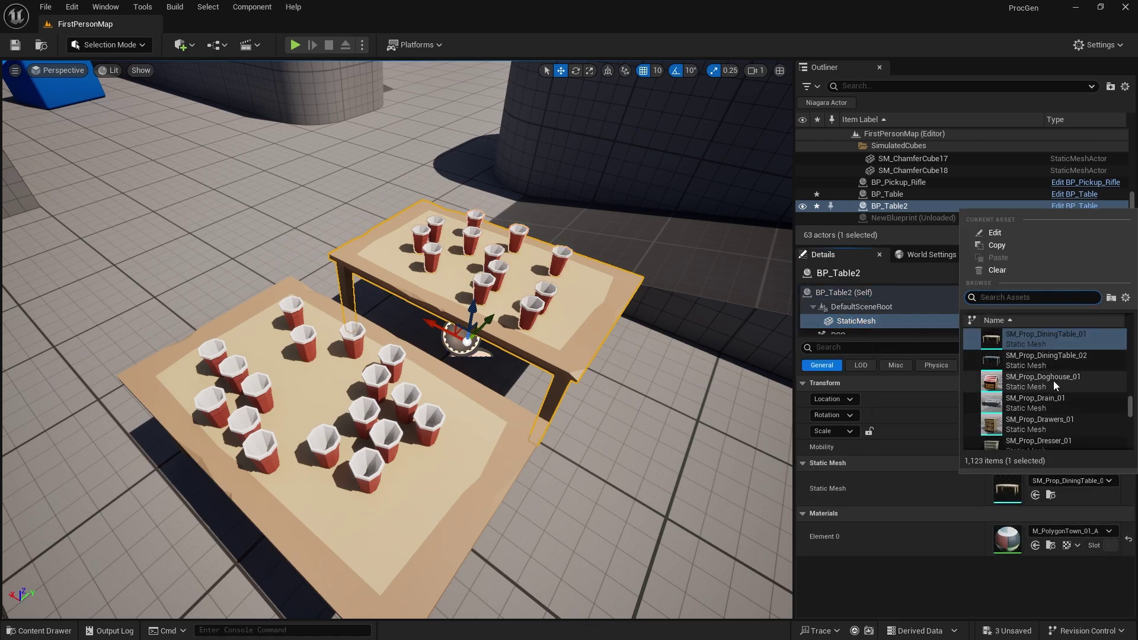
click(1051, 364)
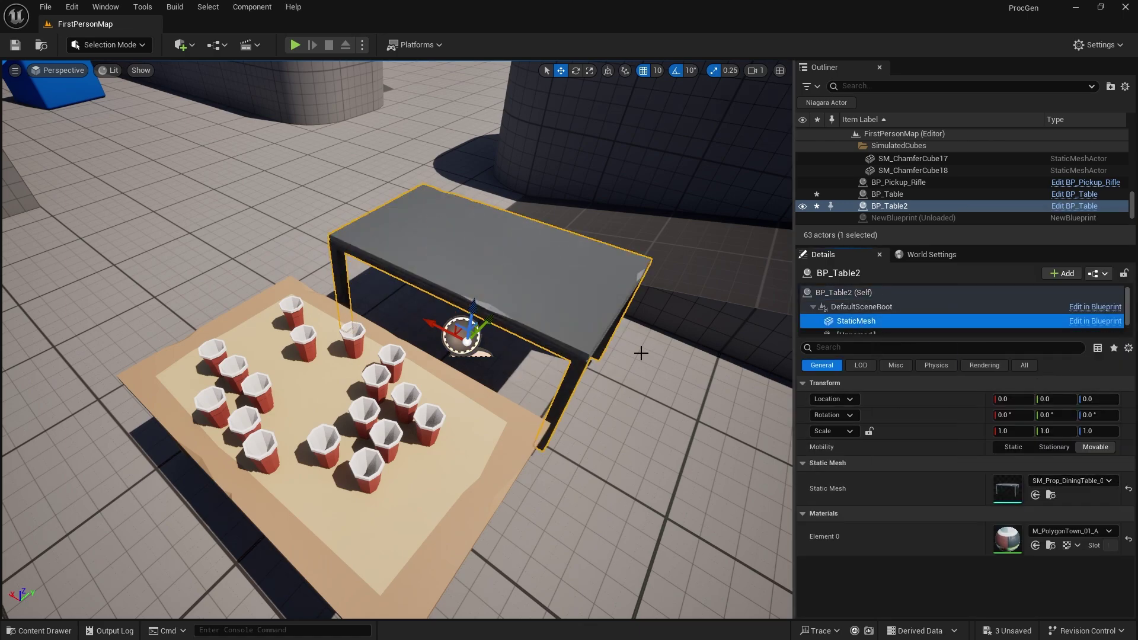
click(843, 294)
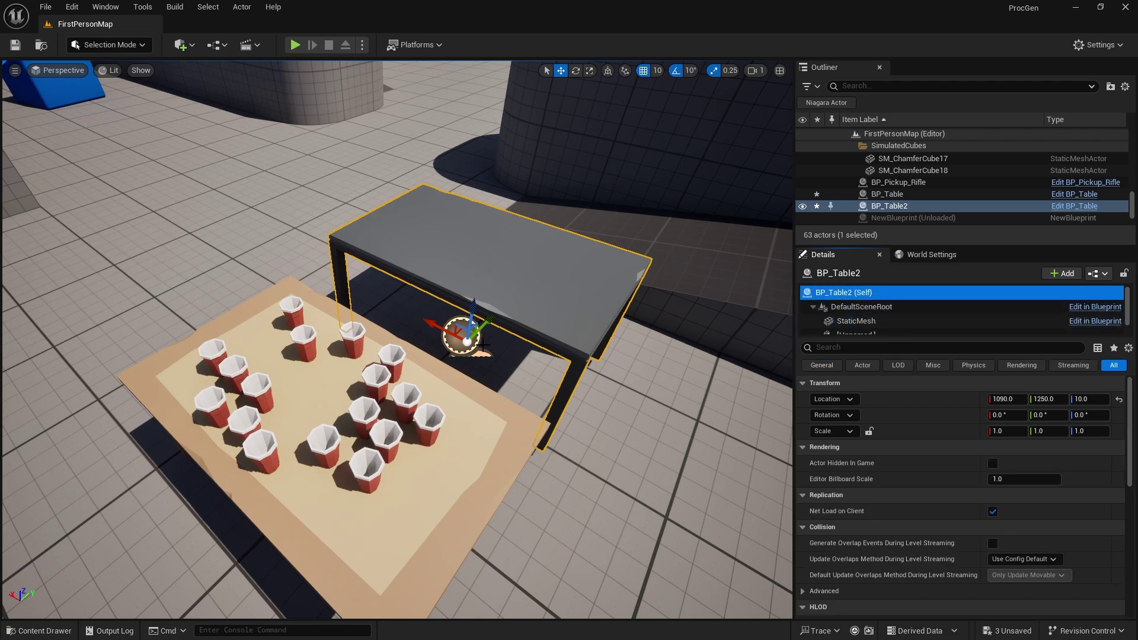
drag(440, 326, 492, 363)
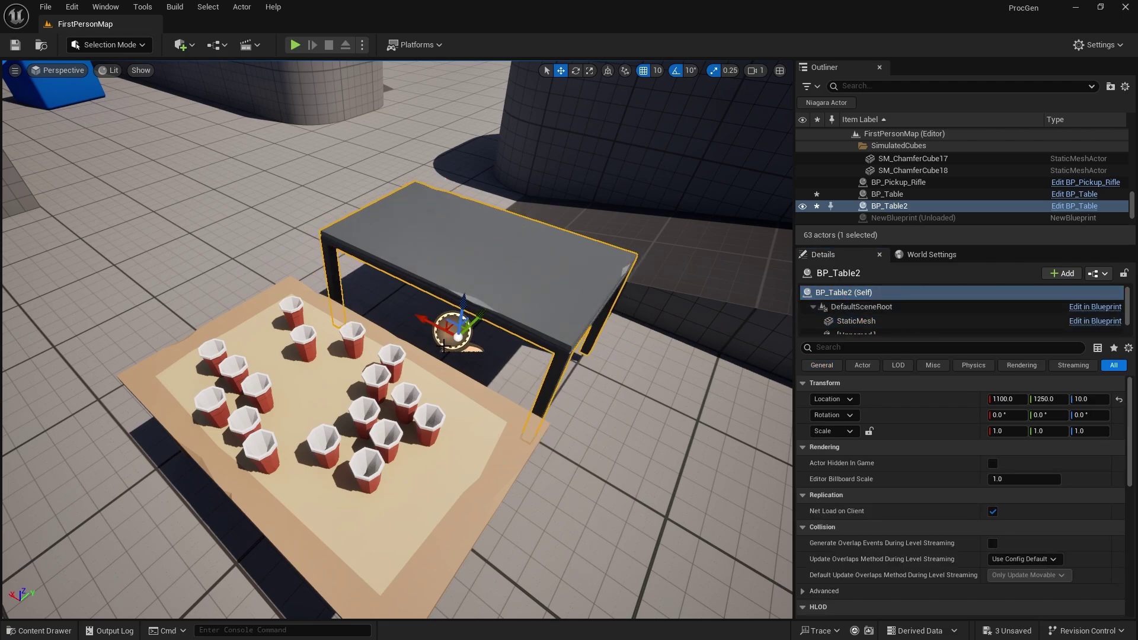
drag(423, 319, 418, 316)
right_drag(505, 345, 421, 290)
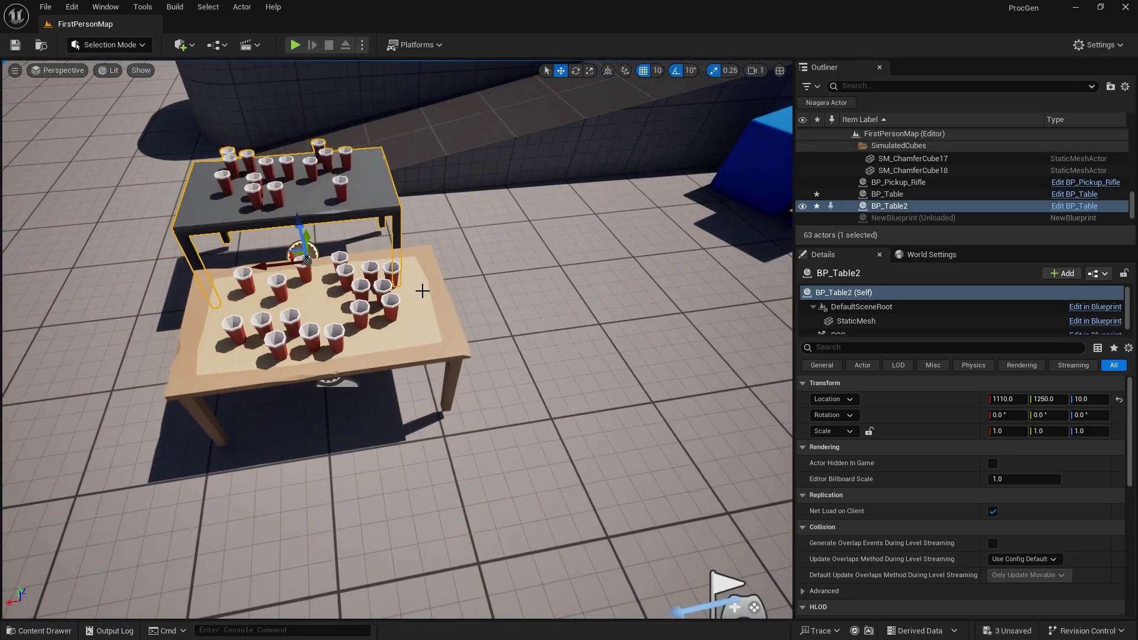
Duplicate the dark table to X location 810.0 and change the copy's static mesh to SM_Prop_Dresser_01.
click(913, 292)
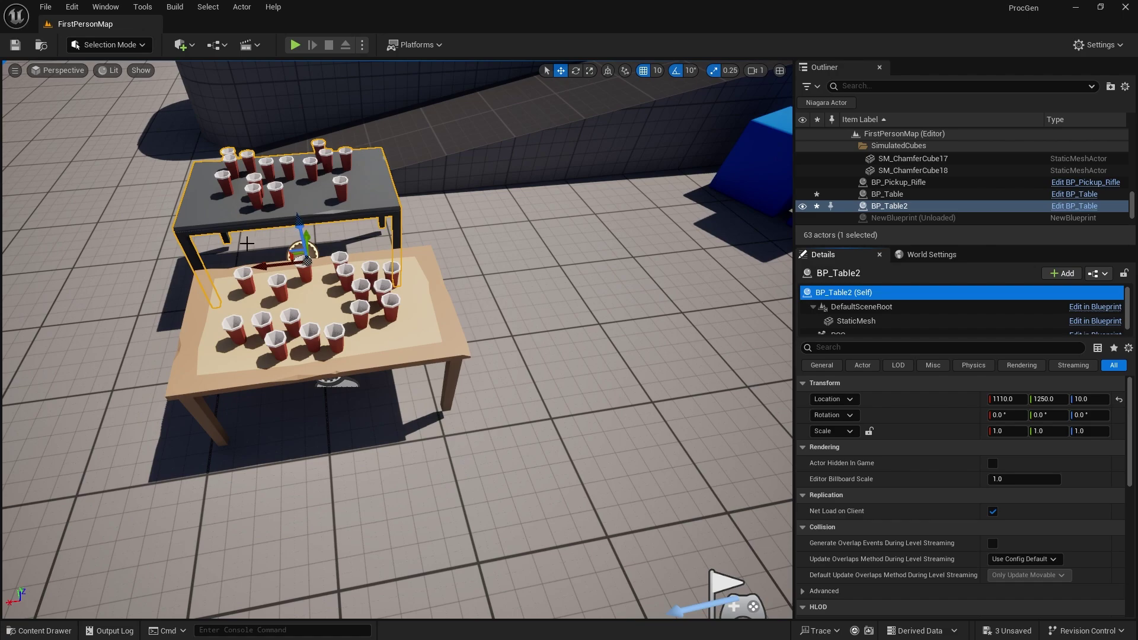
alt+drag(271, 266, 513, 244)
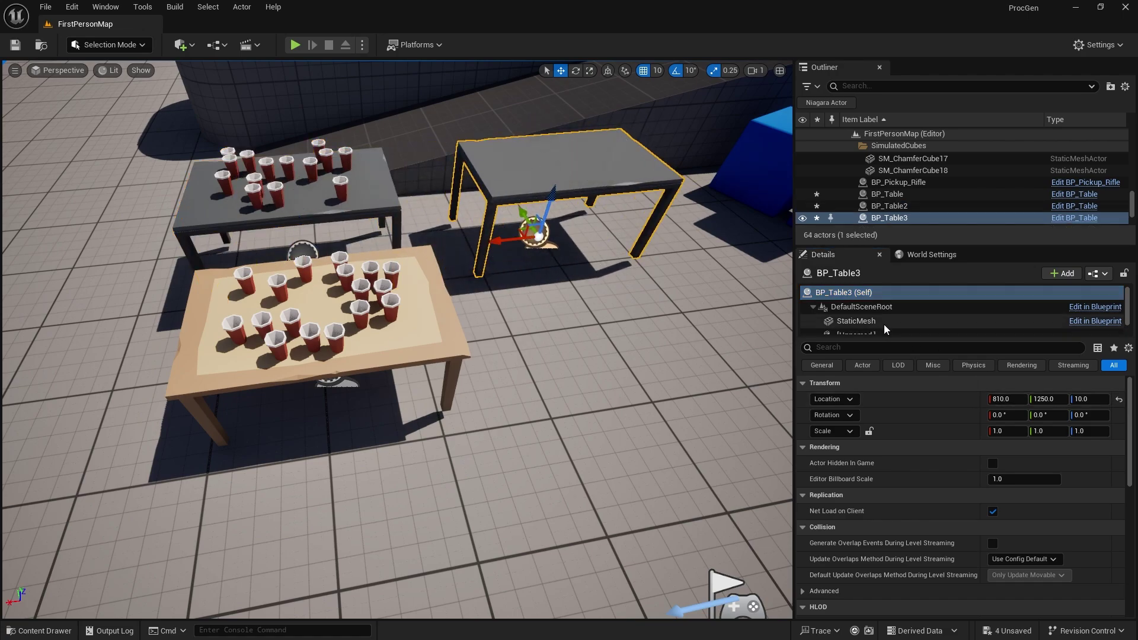
click(884, 324)
click(1069, 481)
text(dresser)
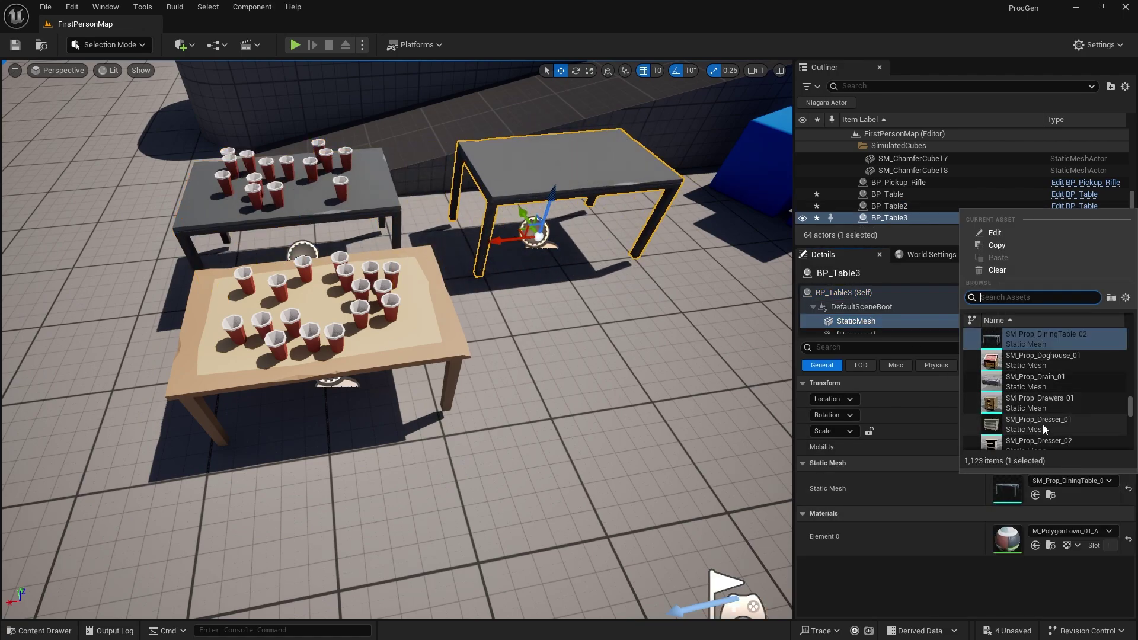
click(1036, 425)
Shift the dresser's static mesh component to X location 10.0 and inspect the cup placement on its top and shelves.
key(w)
right_drag(599, 261, 417, 432)
key(w)
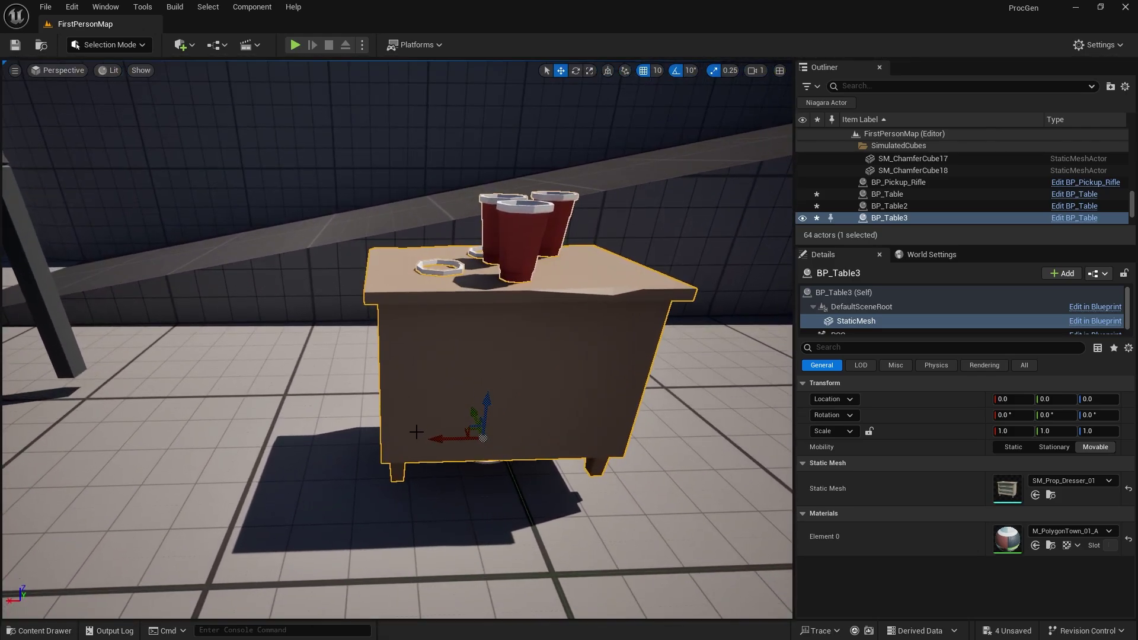
drag(428, 440, 406, 444)
key(d)
right_drag(406, 444, 142, 439)
key(w)
key(s)
key(w)
key(s)
key(w)
right_drag(396, 146, 405, 192)
key(s)
key(w)
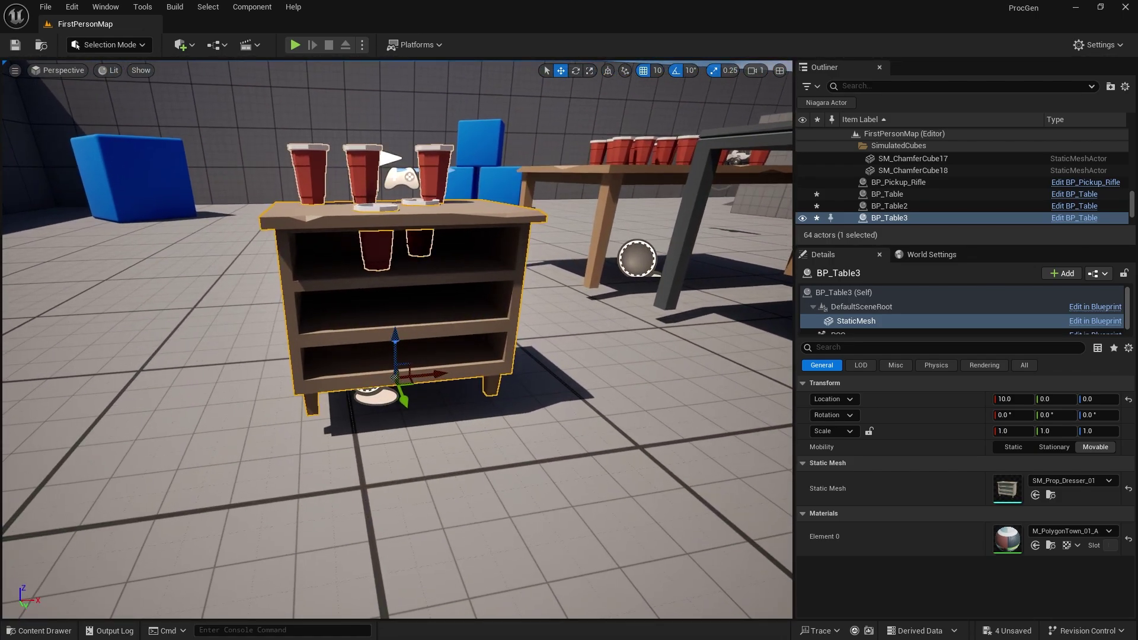
Open the PCG_Table graph from NewFolder and select the Transform Points node that feeds the Intersection node.
key(ctrl+space)
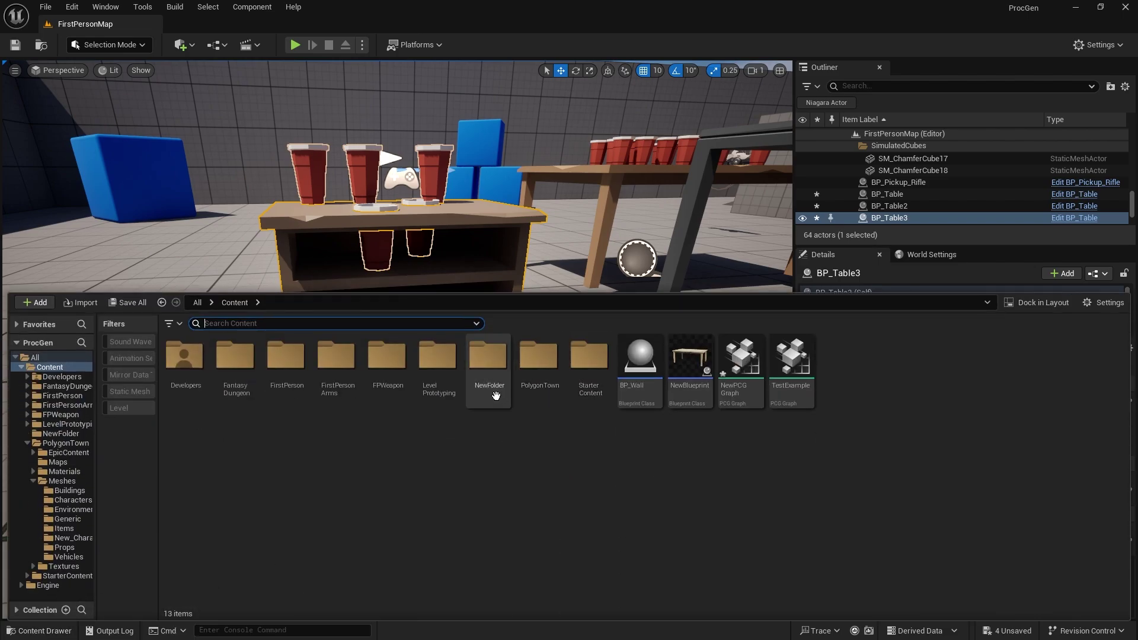
double_click(488, 365)
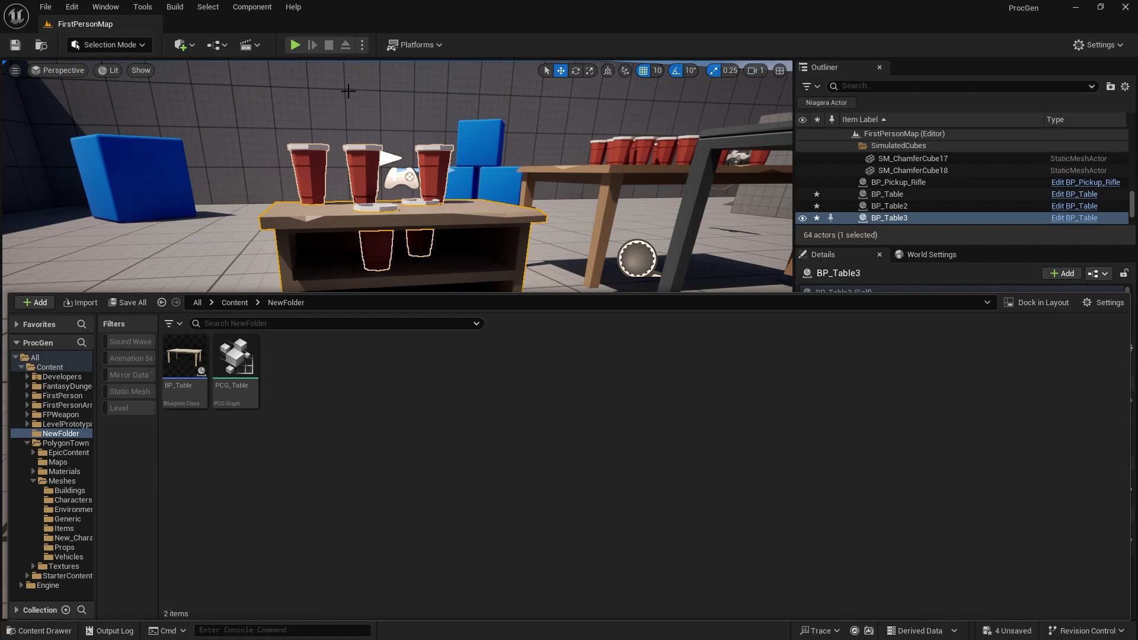
double_click(231, 357)
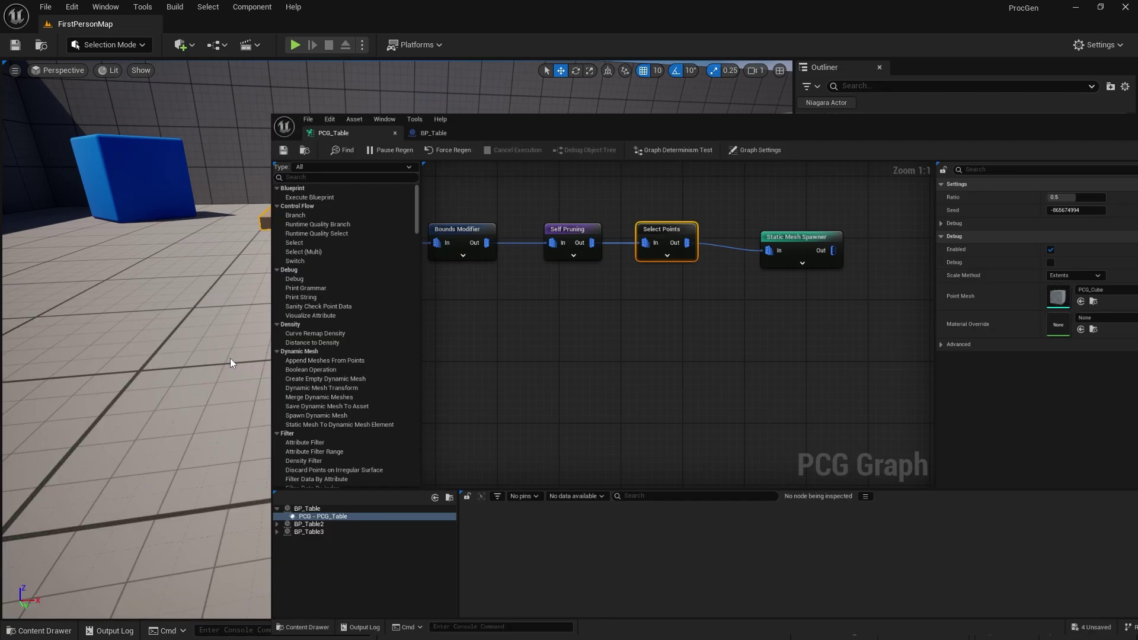
right_drag(328, 227, 807, 199)
right_drag(204, 291, 642, 218)
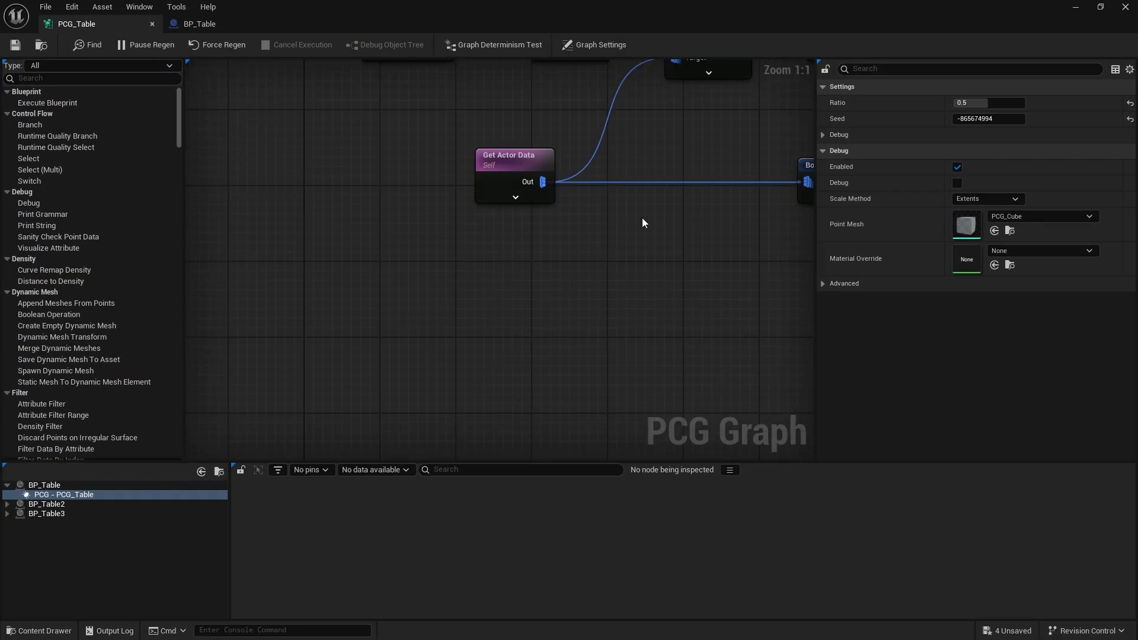
click(500, 157)
right_drag(500, 156, 271, 266)
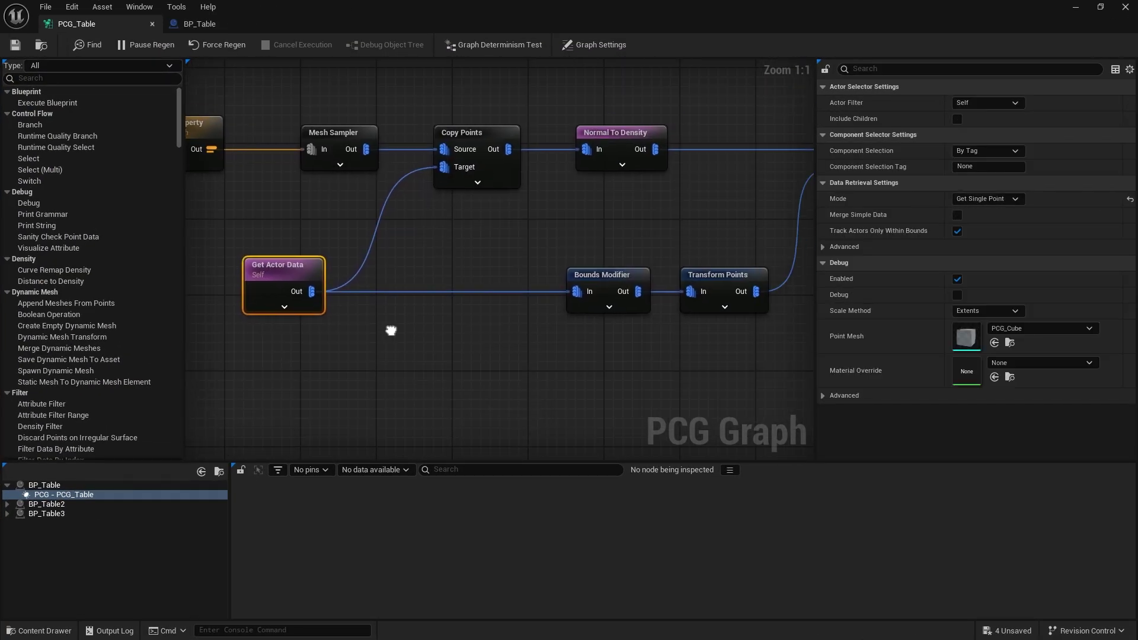
click(713, 289)
right_drag(720, 341, 565, 293)
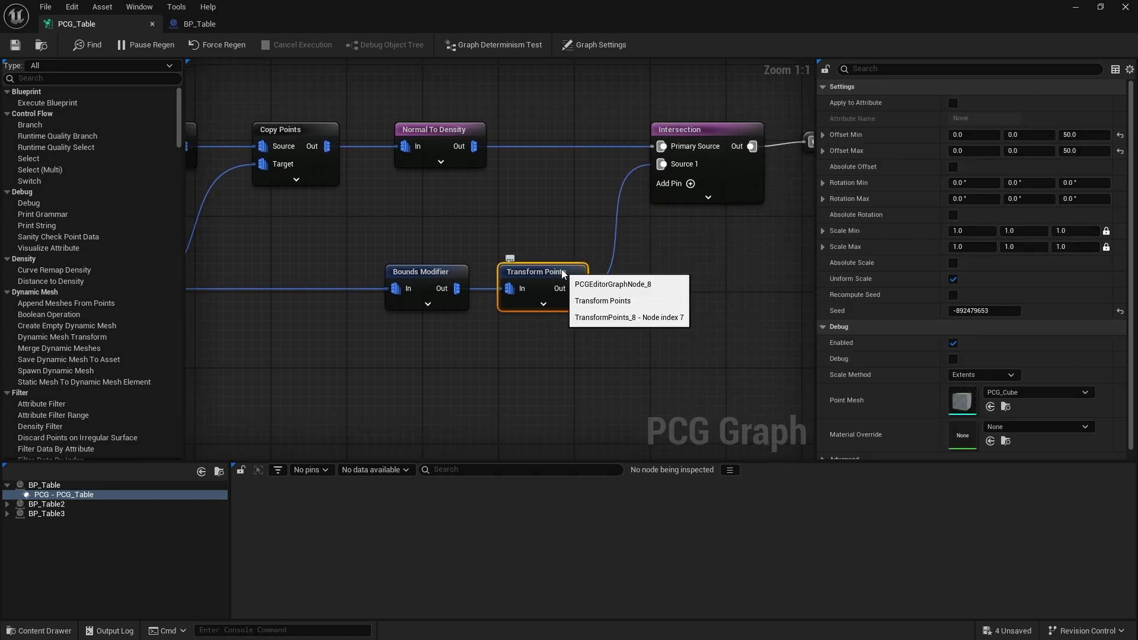
Turn on inspection and debug for Transform Points on BP_Table3's PCG component and examine the debug volume around the dresser.
key(a)
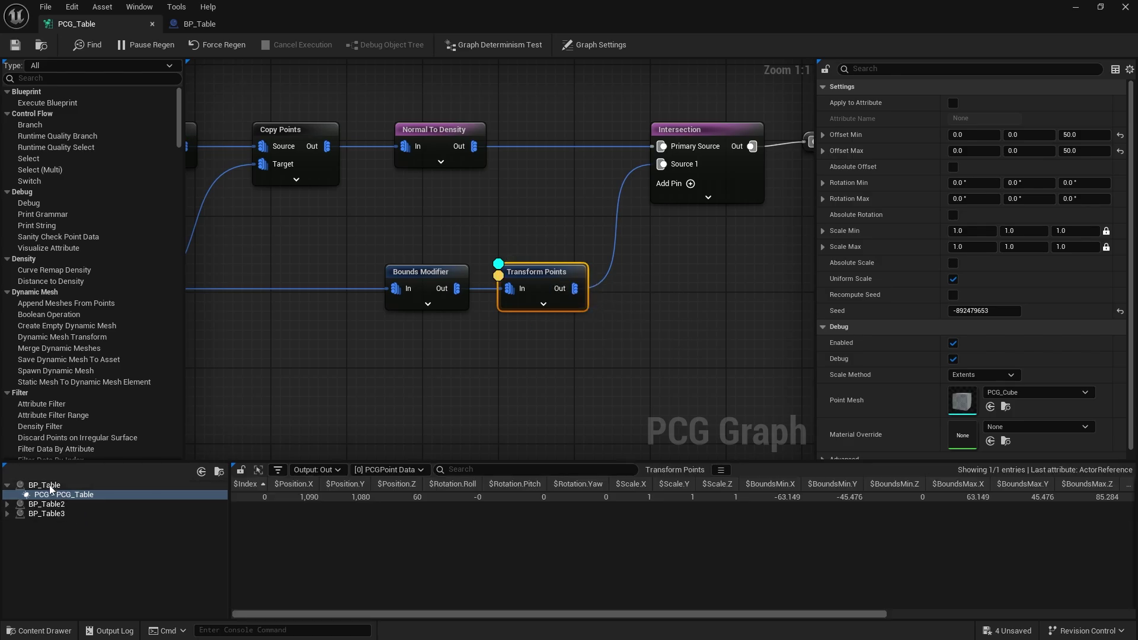
click(46, 513)
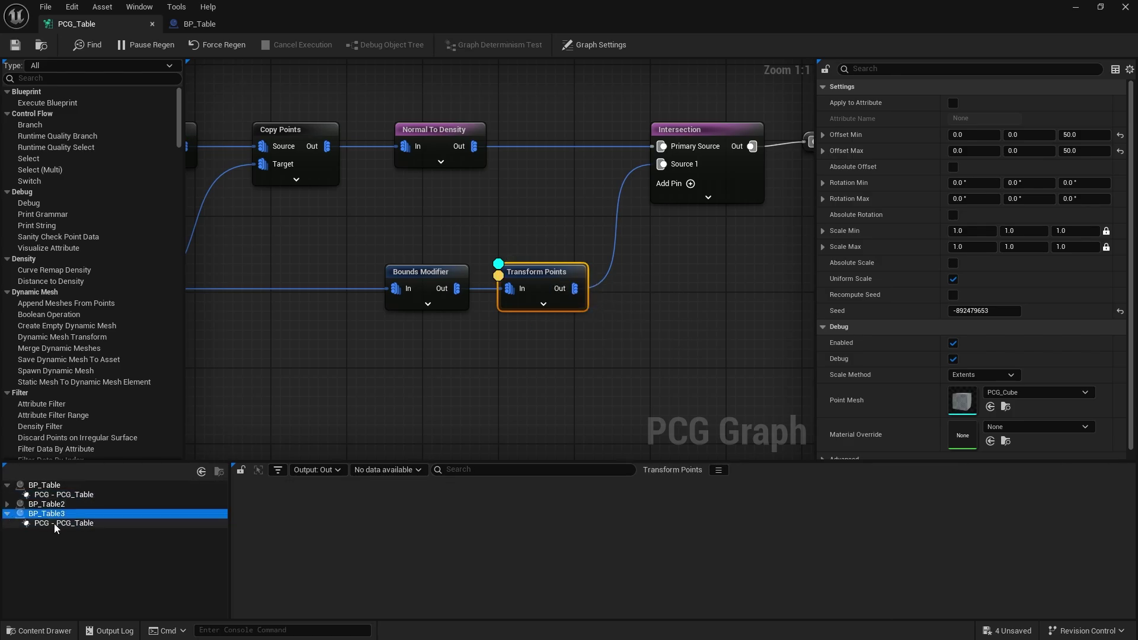
click(56, 524)
drag(373, 16, 600, 115)
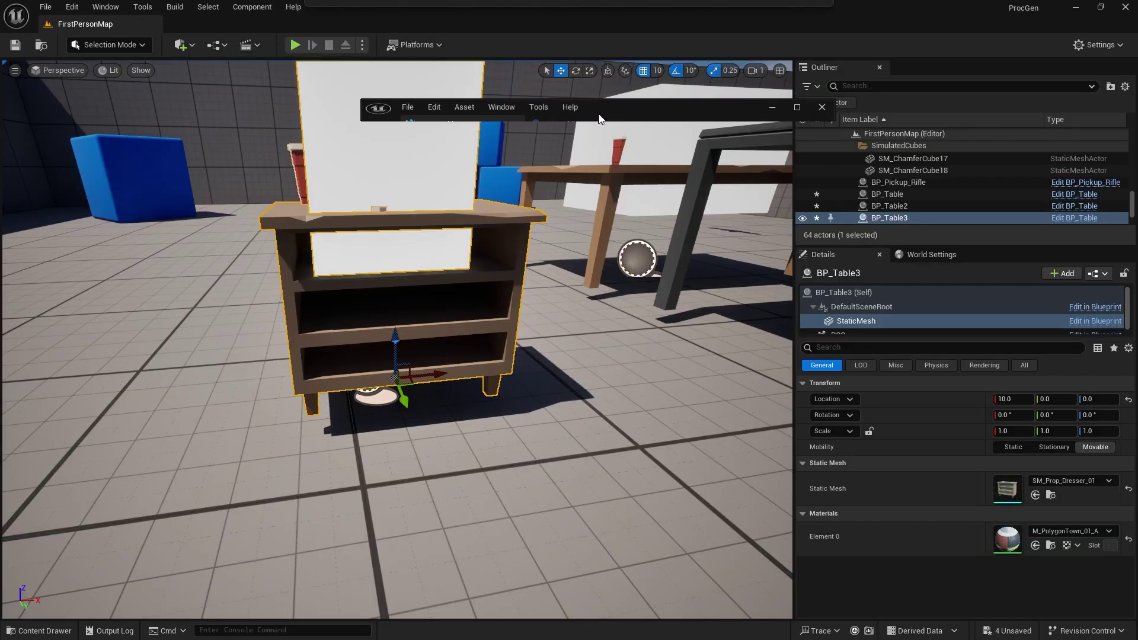
right_drag(474, 195, 519, 283)
key(w)
key(s)
key(d)
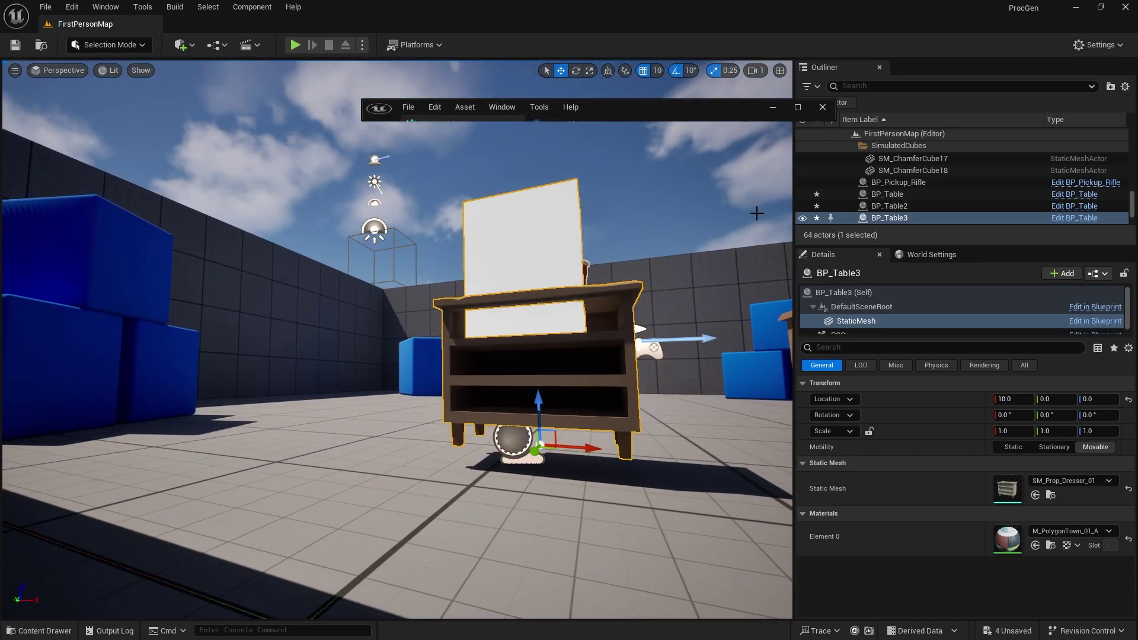
click(800, 108)
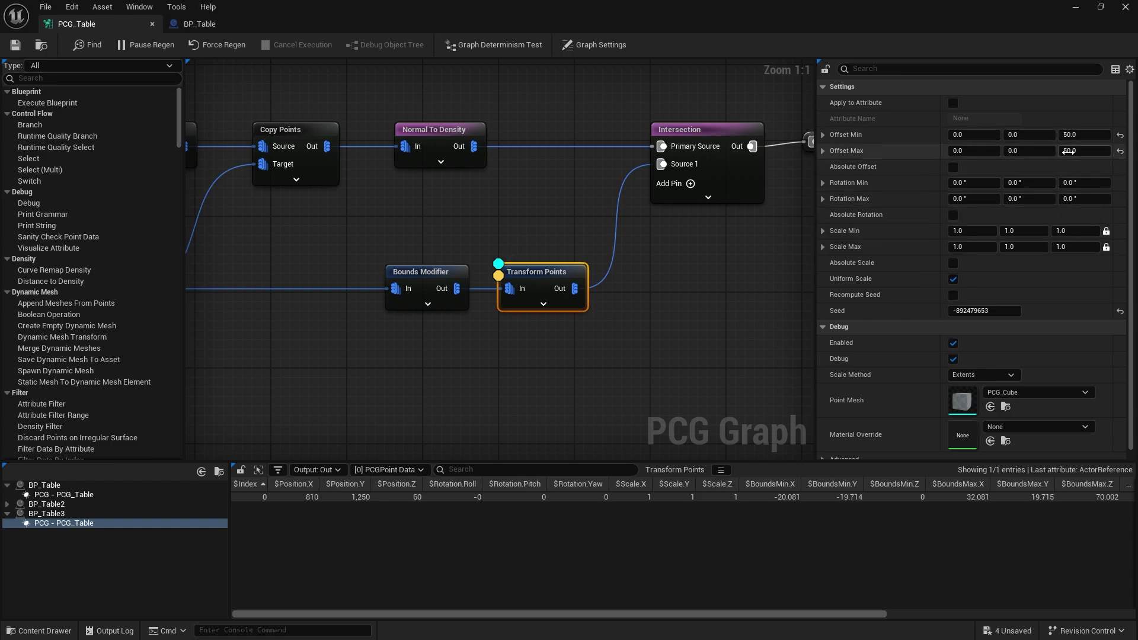
Set the Z values of Offset Min and Offset Max on Transform Points to 25.0 and review the volume on the dresser.
click(1082, 135)
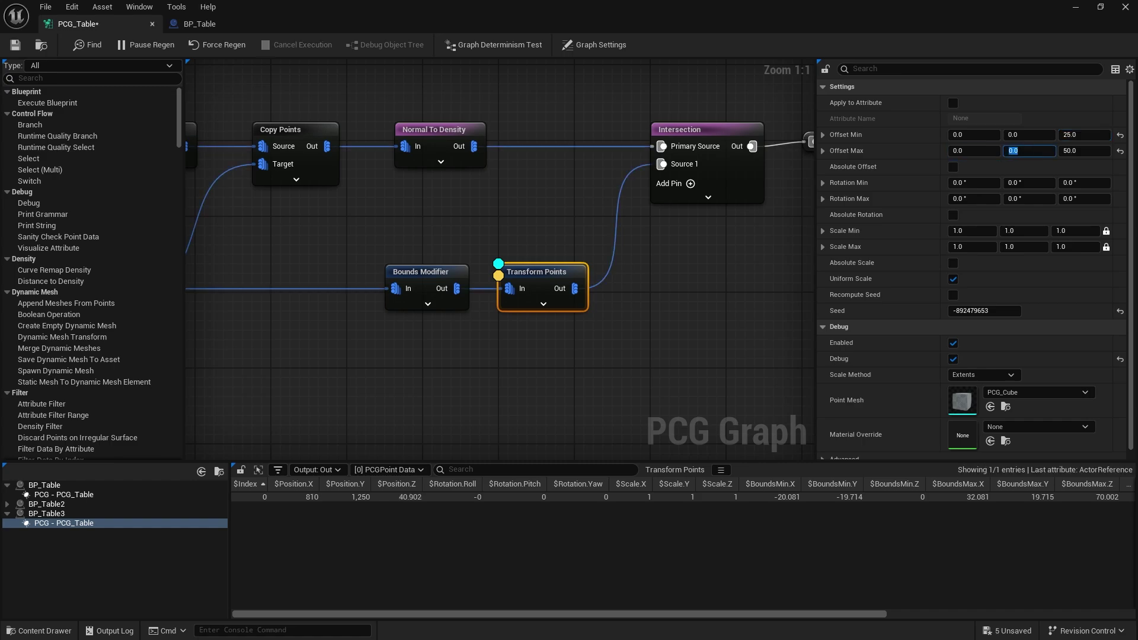
text(25)
key(Return)
click(1076, 9)
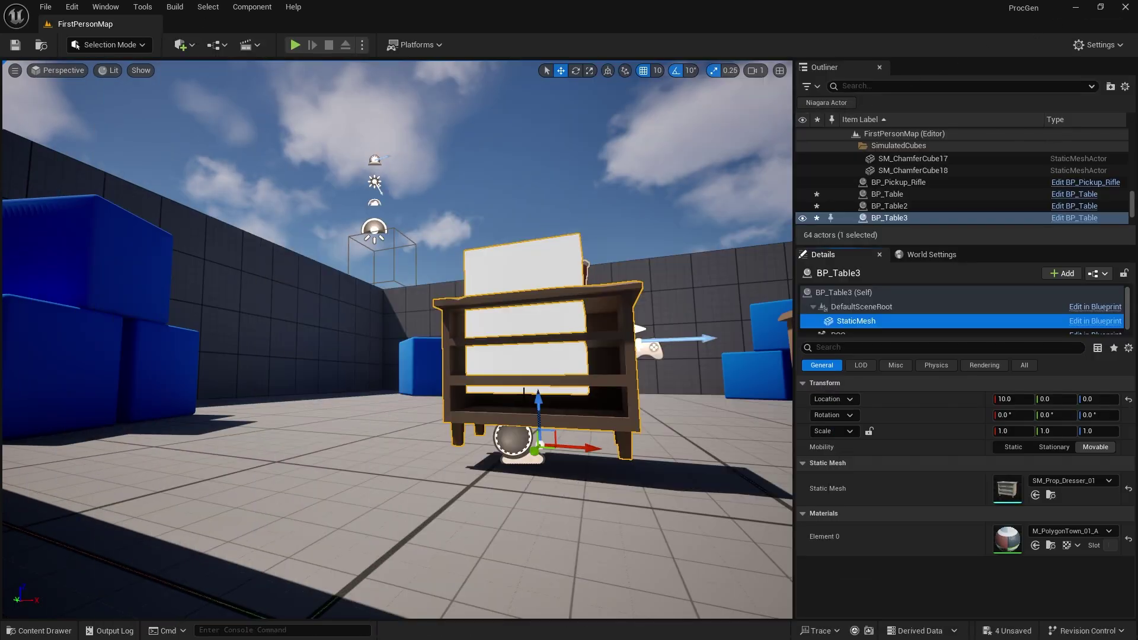
right_drag(524, 394, 522, 449)
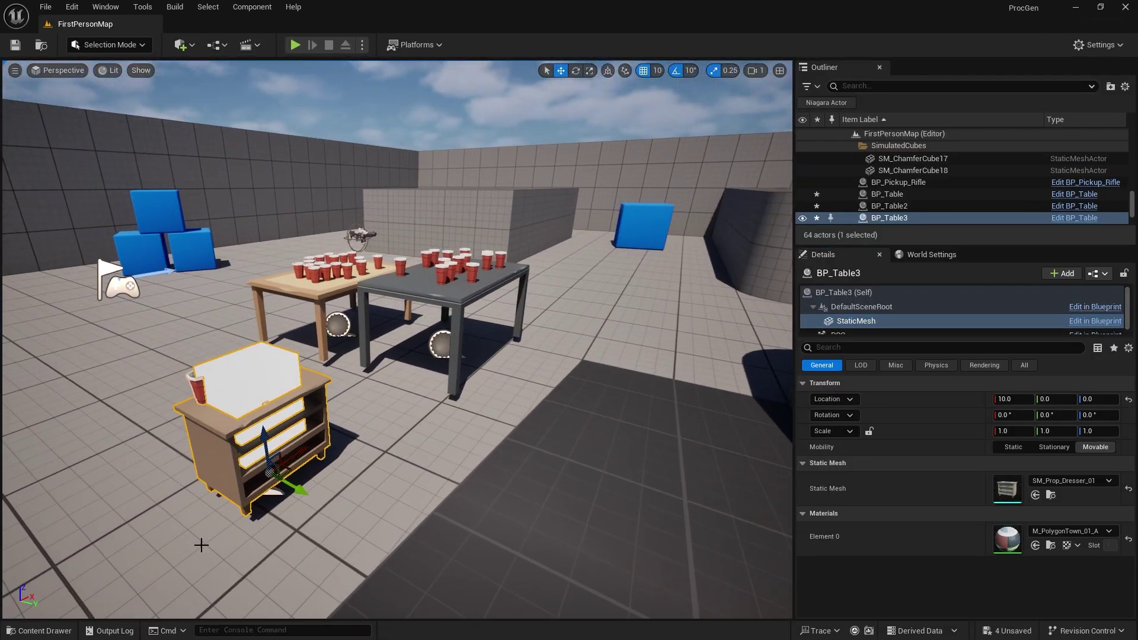
Return to the PCG_Table graph and turn off debug and inspection on the Transform Points node.
click(43, 632)
double_click(240, 376)
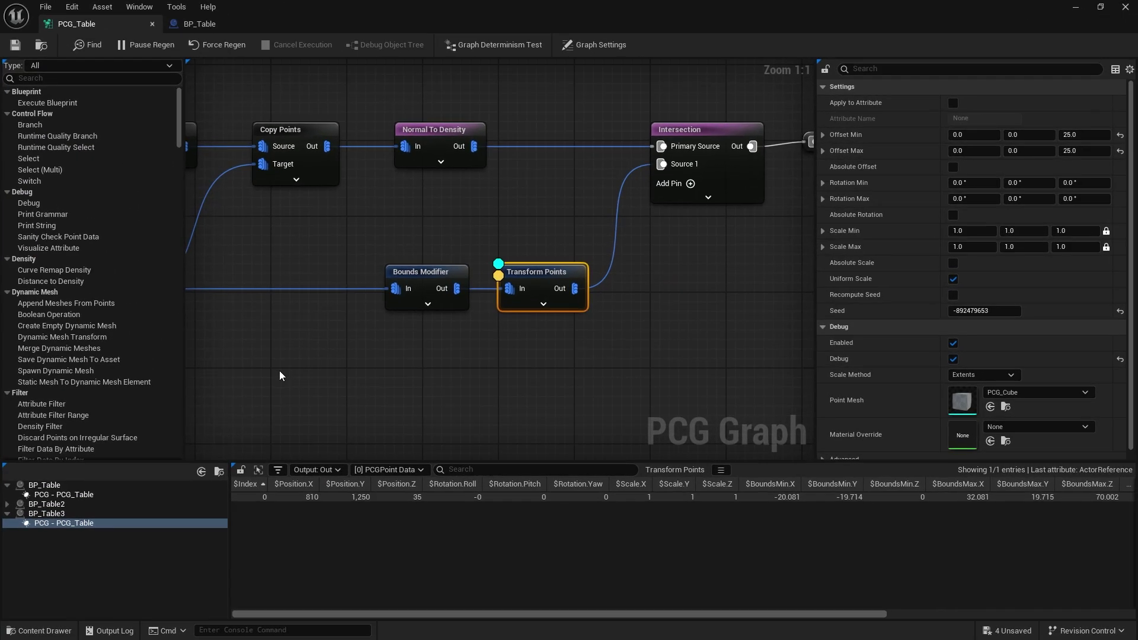
key(d)
key(a)
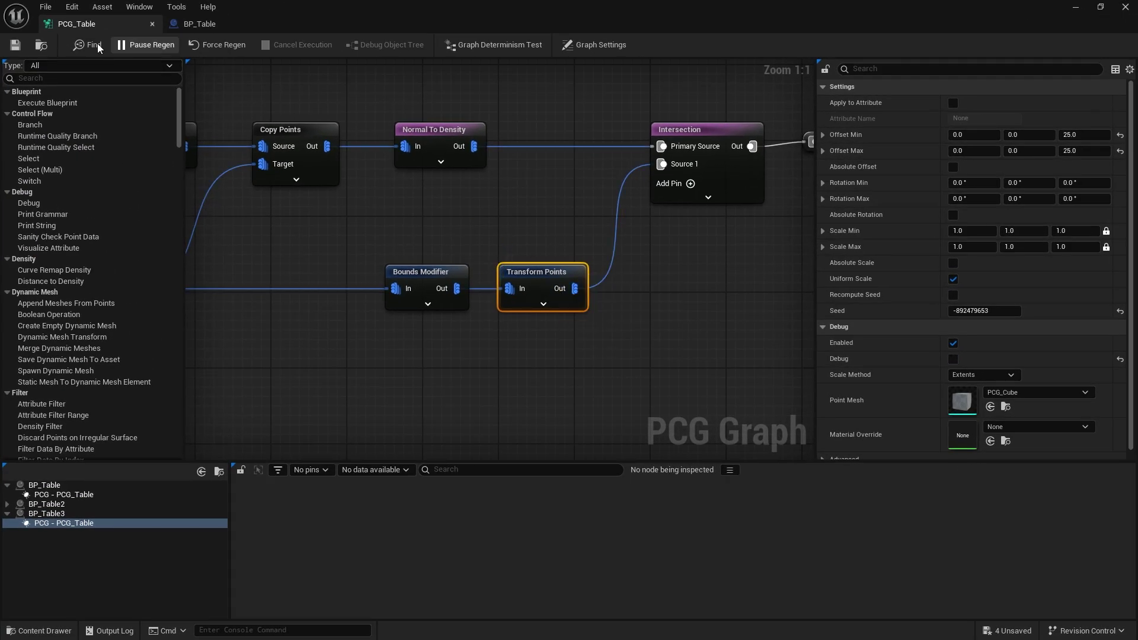
Examine the cup placement on the dresser's top and shelves in the level.
click(1075, 8)
right_drag(441, 397, 441, 397)
mouse_move(440, 437)
mouse_down()
mouse_move(465, 441)
mouse_move(422, 440)
mouse_up()
key(w)
right_drag(422, 440, 422, 439)
key(s)
click(395, 308)
key(w)
right_drag(396, 308, 395, 308)
key(s)
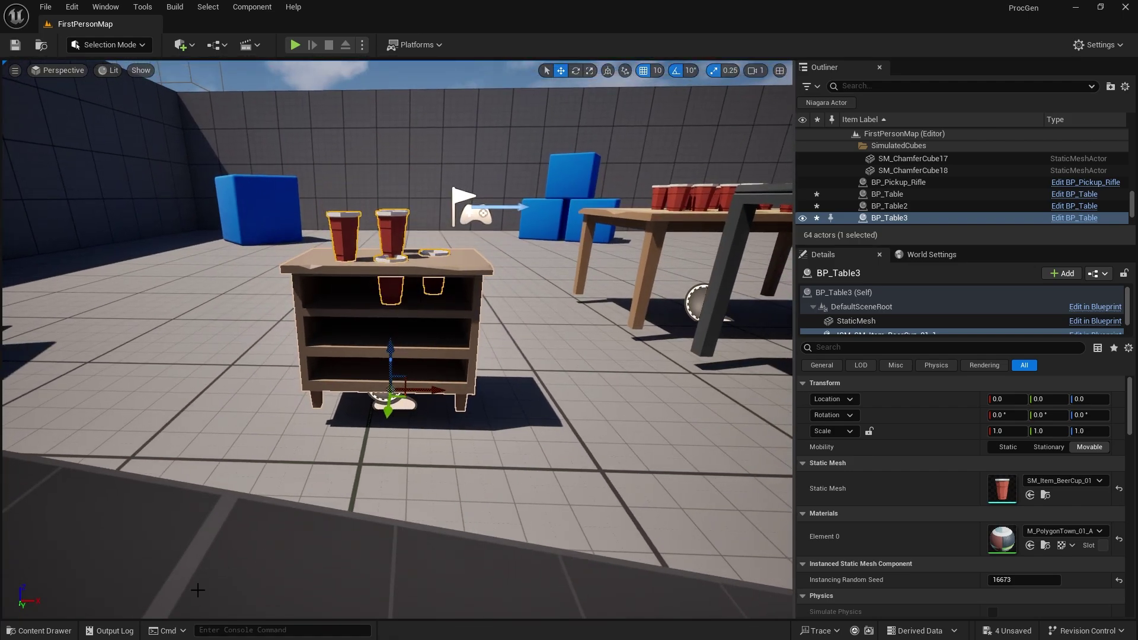
Reopen the PCG_Table graph through BP_Table3's blueprint editor and disable the Static Mesh Spawner node.
click(39, 631)
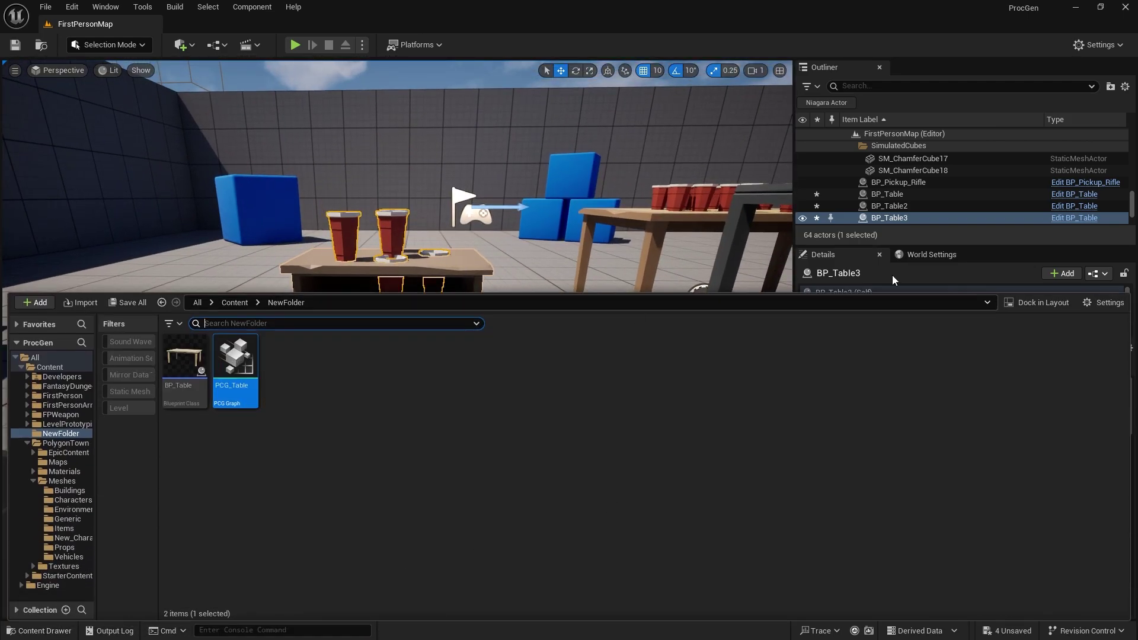
click(1079, 219)
click(74, 25)
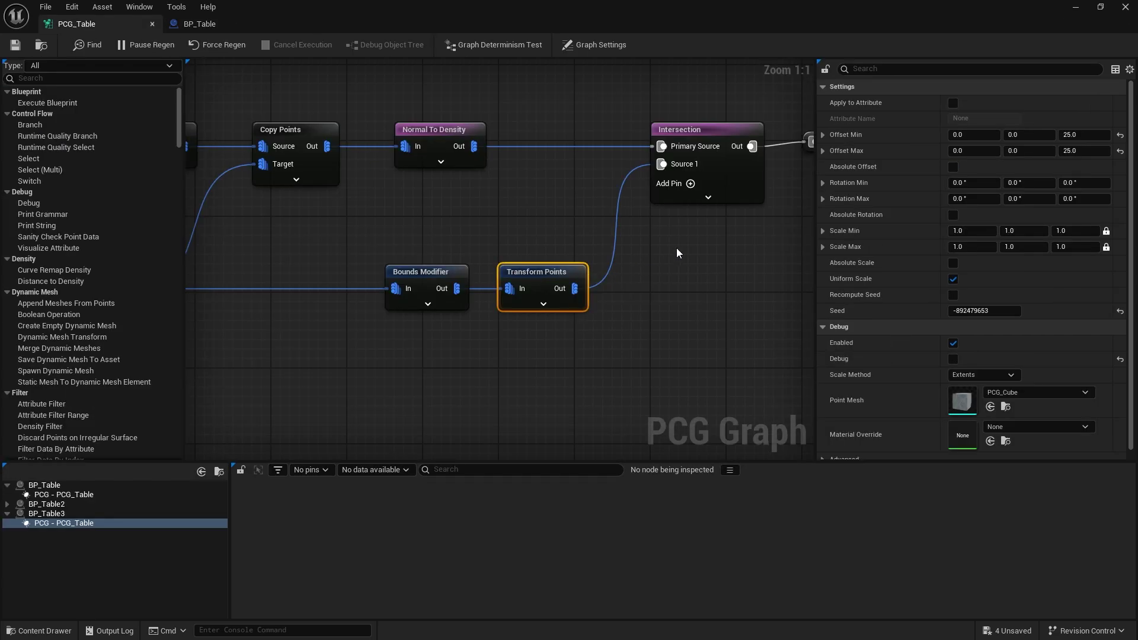
right_drag(679, 253, 403, 259)
click(435, 133)
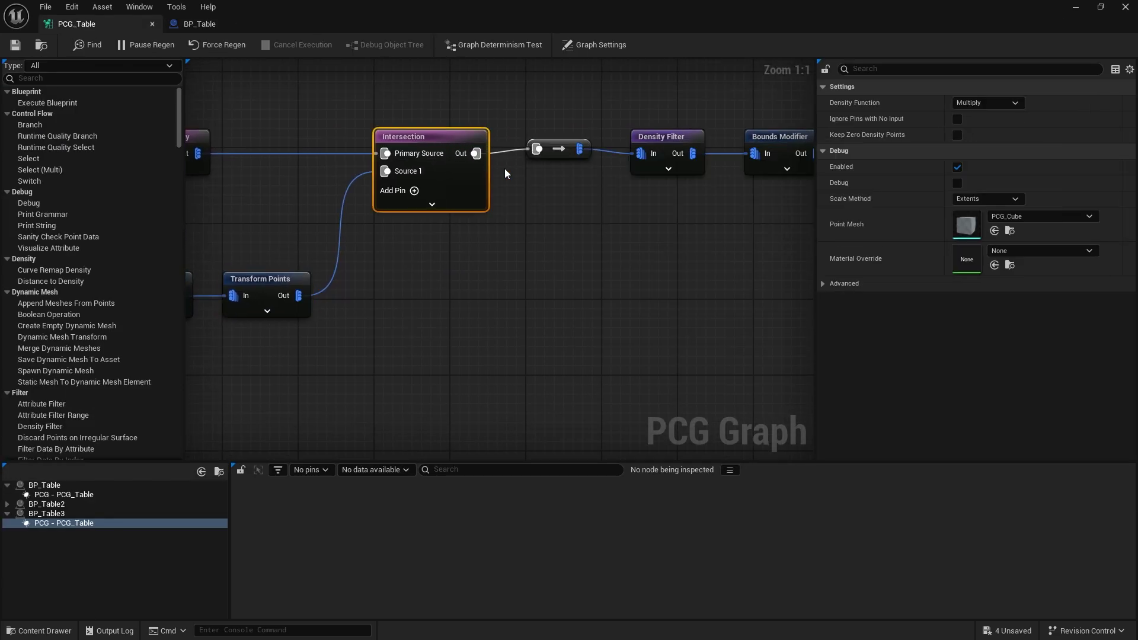
mouse_move(504, 169)
right_down()
mouse_move(364, 247)
mouse_move(364, 227)
mouse_move(498, 188)
right_up()
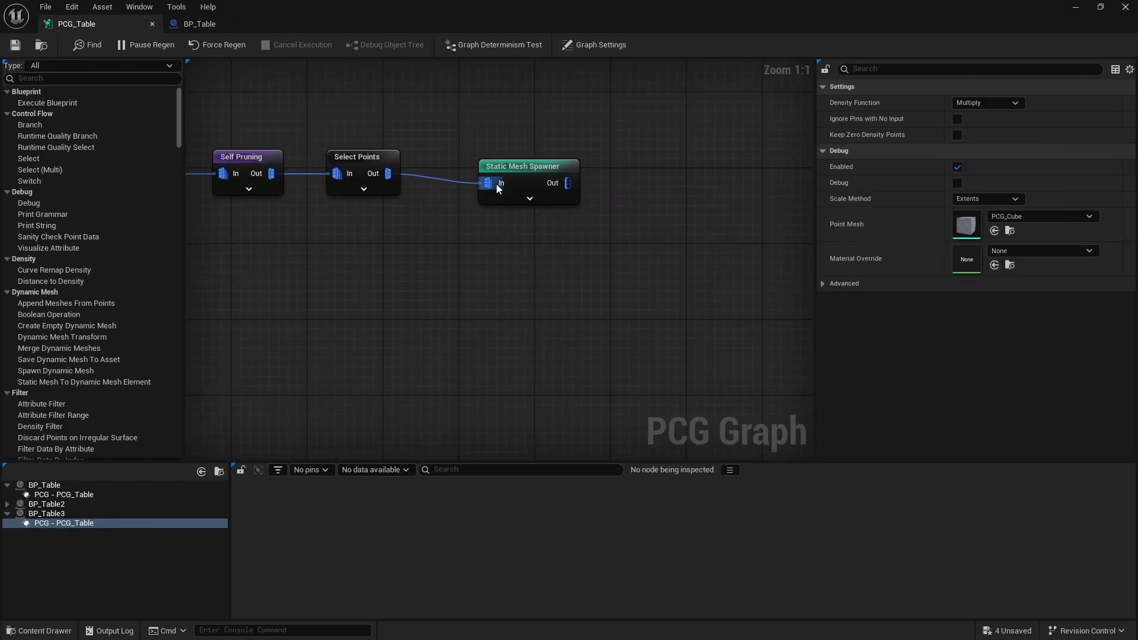
alt+click(497, 184)
Turn on debug and inspection for the Intersection node and save the graph.
right_drag(336, 241, 772, 228)
right_drag(432, 175, 655, 173)
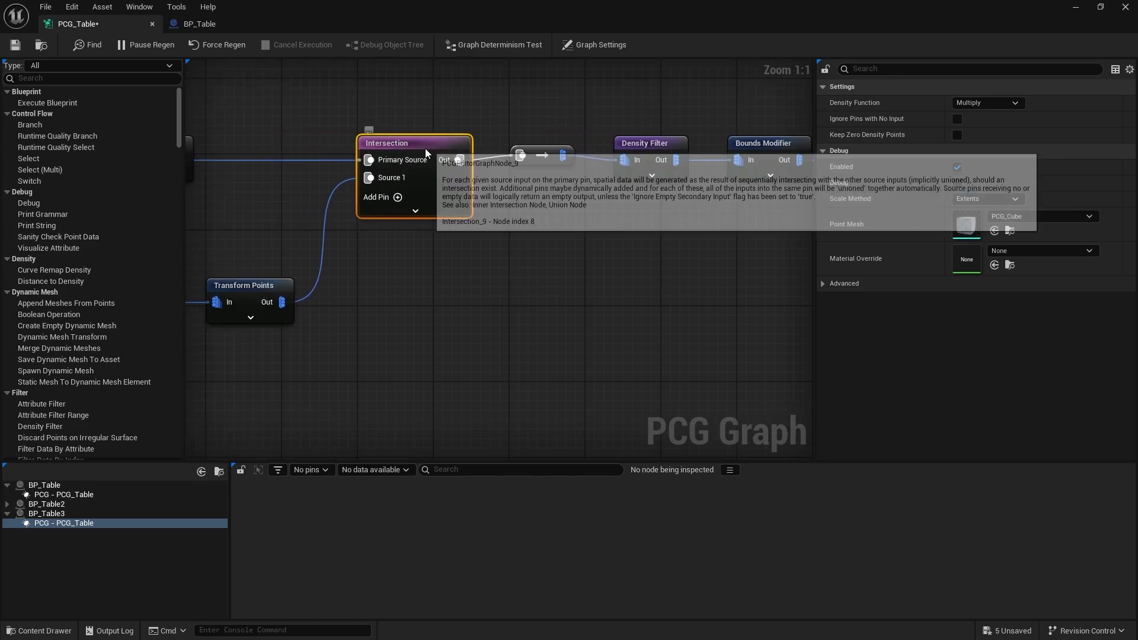
key(d)
key(a)
click(16, 49)
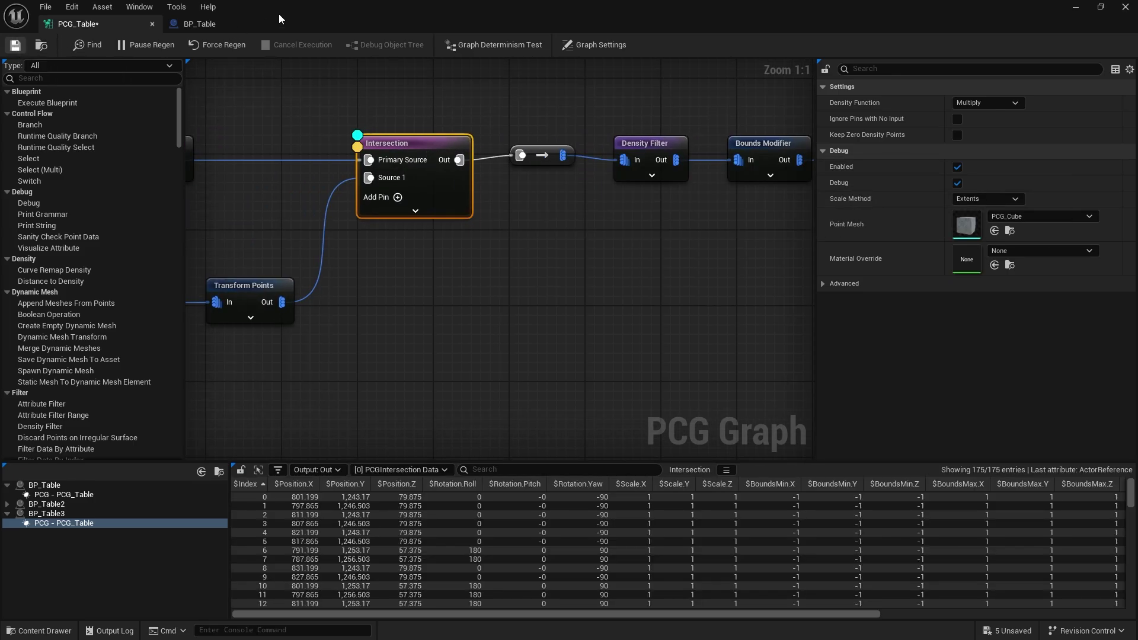
Examine the Intersection node's debug points on the dresser's shelves and underside surfaces from several close views.
drag(306, 24, 605, 127)
right_drag(557, 249, 551, 255)
key(w)
key(s)
mouse_move(430, 303)
right_down()
mouse_move(430, 284)
mouse_move(522, 276)
mouse_move(430, 303)
right_up()
key(w)
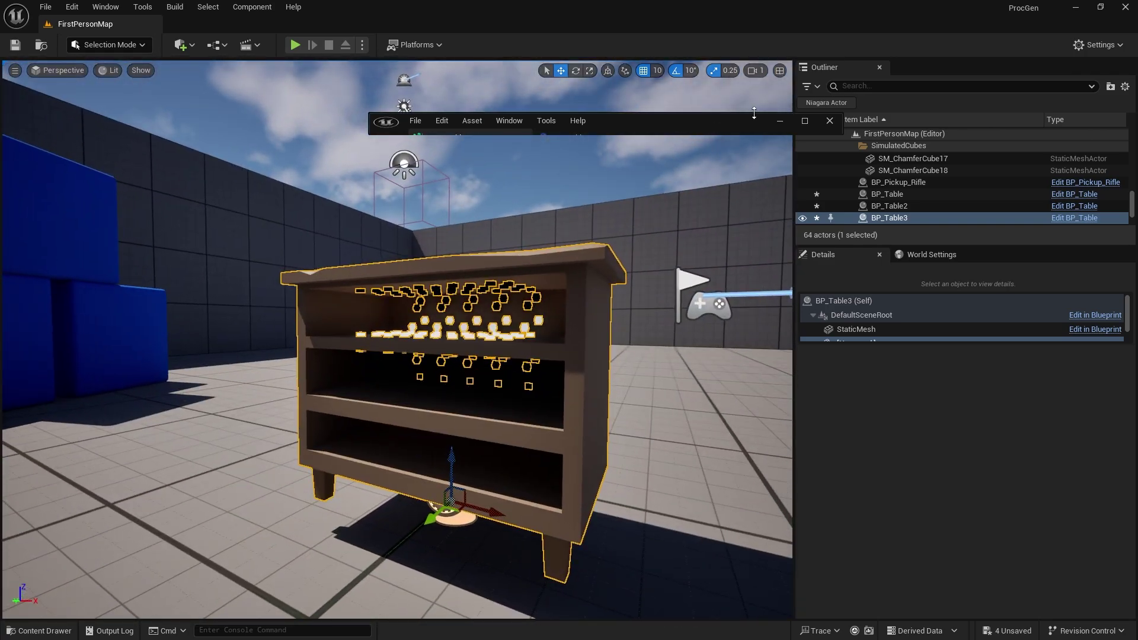
right_drag(655, 192, 618, 151)
key(w)
key(s)
key(w)
right_drag(685, 228, 664, 246)
key(s)
key(w)
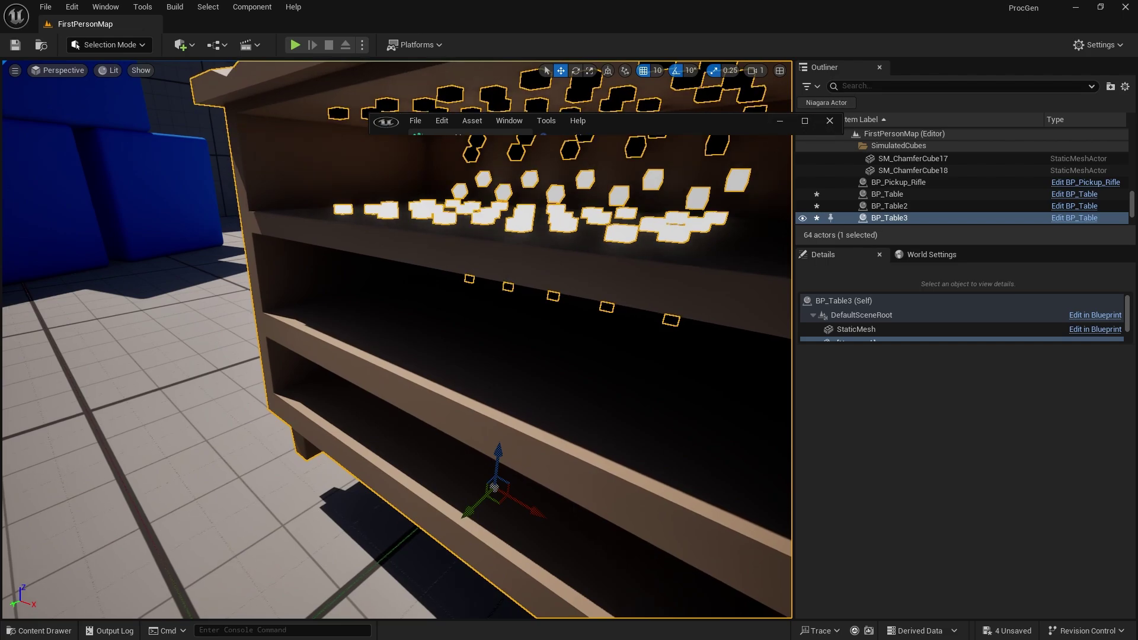
right_drag(676, 173, 675, 174)
key(s)
Re-enable the Static Mesh Spawner, set Transform Points' Offset Min and Offset Max Z to 60.0, and save the graph.
click(804, 120)
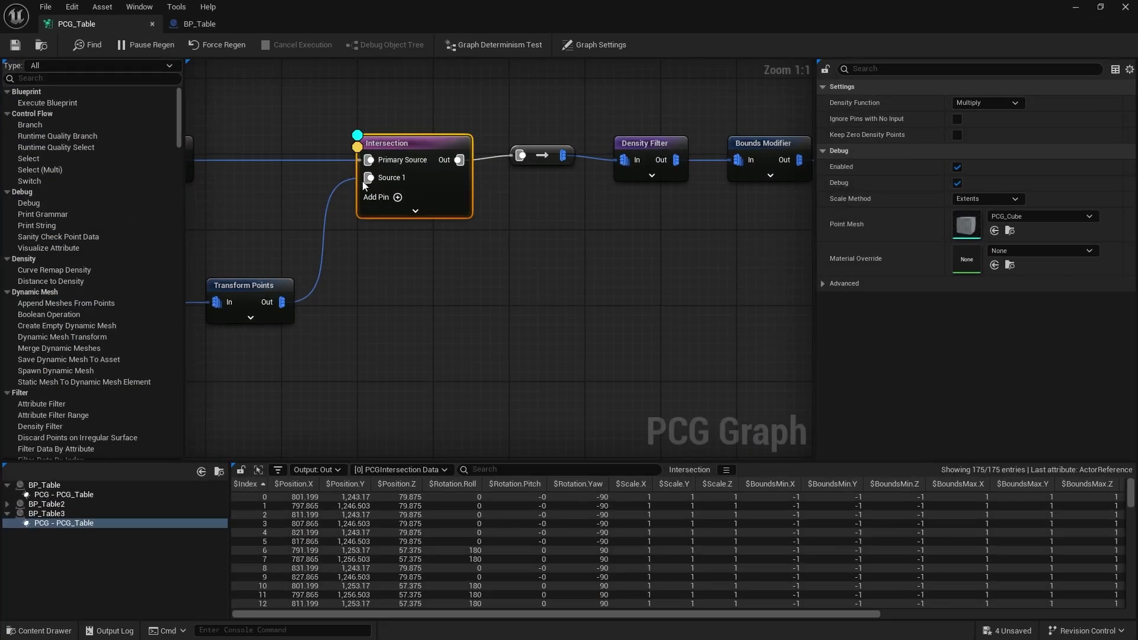
right_drag(539, 185, 132, 178)
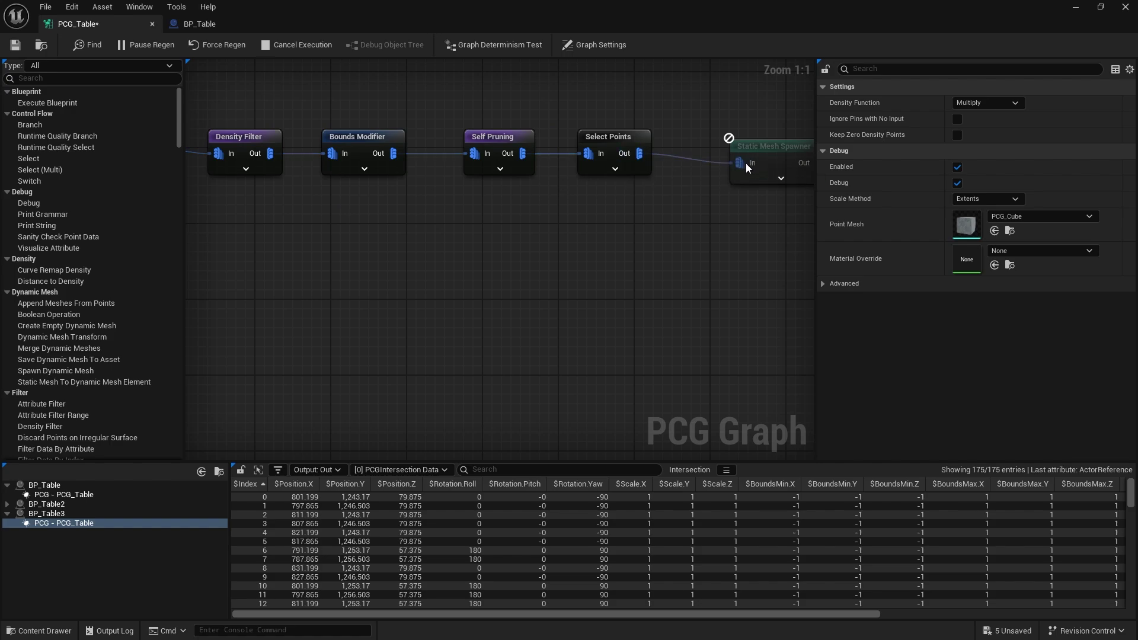
right_drag(297, 261, 744, 194)
right_drag(301, 230, 402, 253)
click(387, 236)
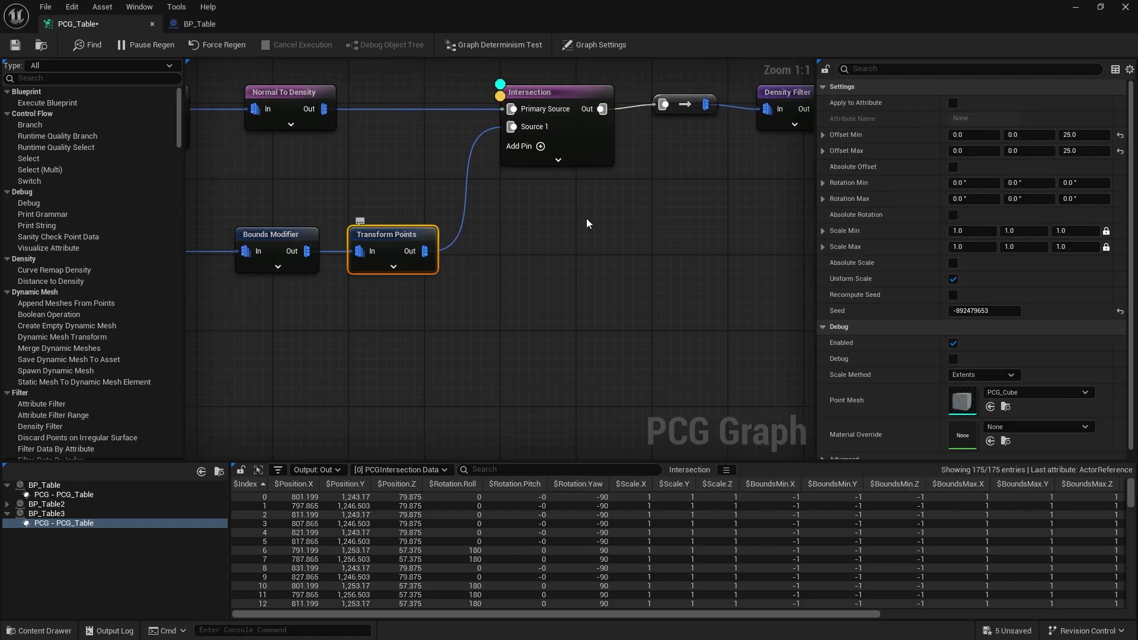
click(1084, 134)
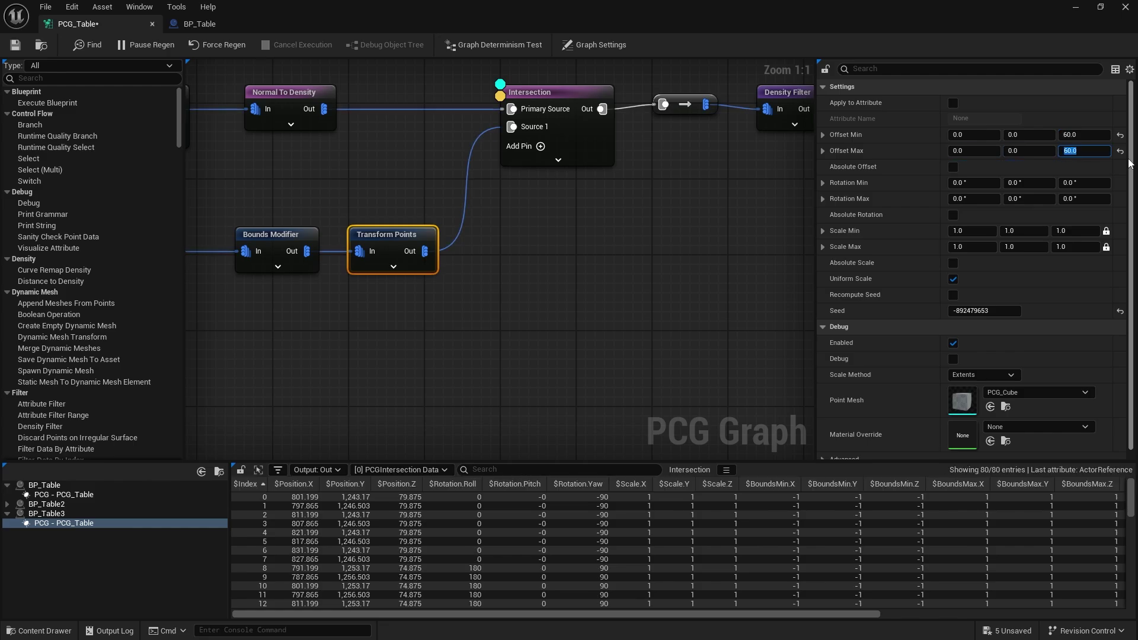
click(15, 44)
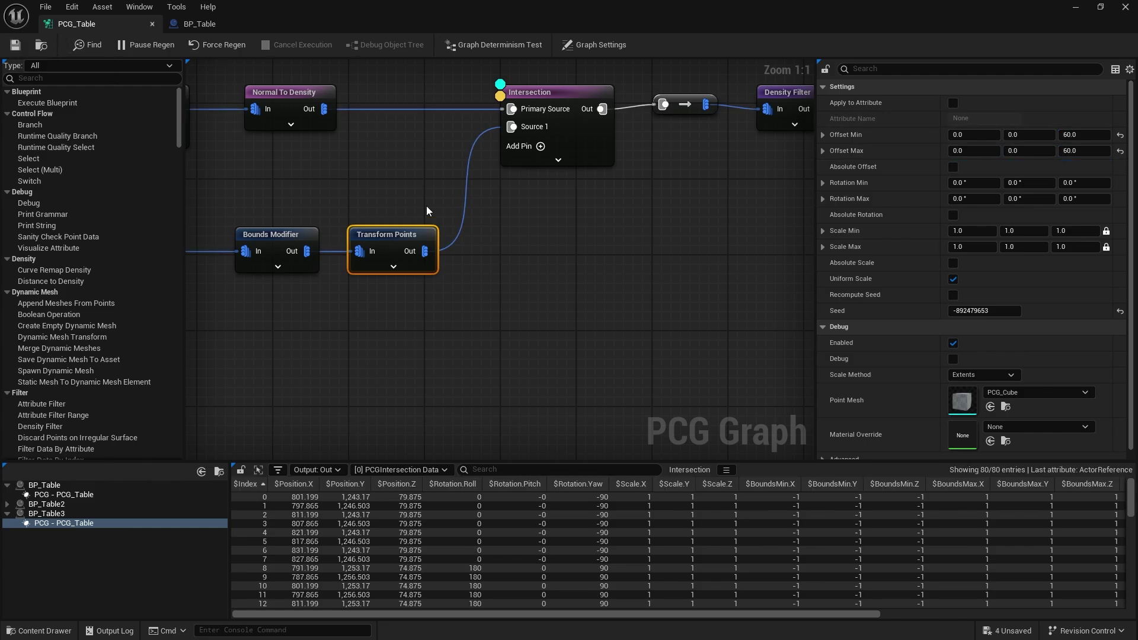
Turn off debug and inspection on the Intersection node and check the cups on the dresser in the level.
click(578, 104)
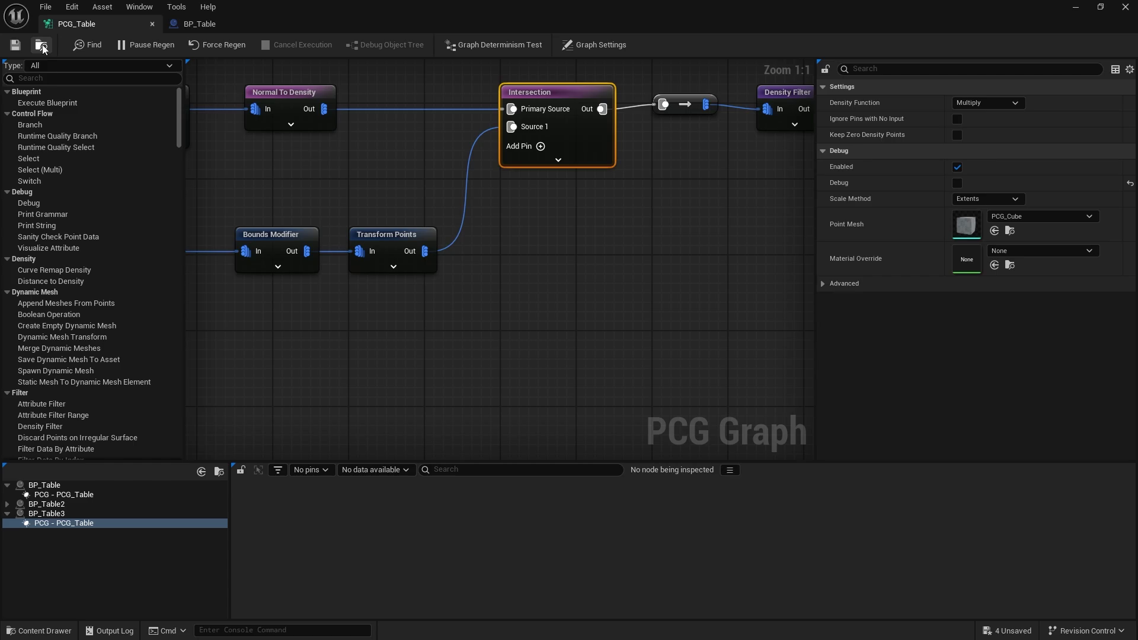
click(1075, 7)
right_drag(445, 284, 540, 282)
key(w)
key(f)
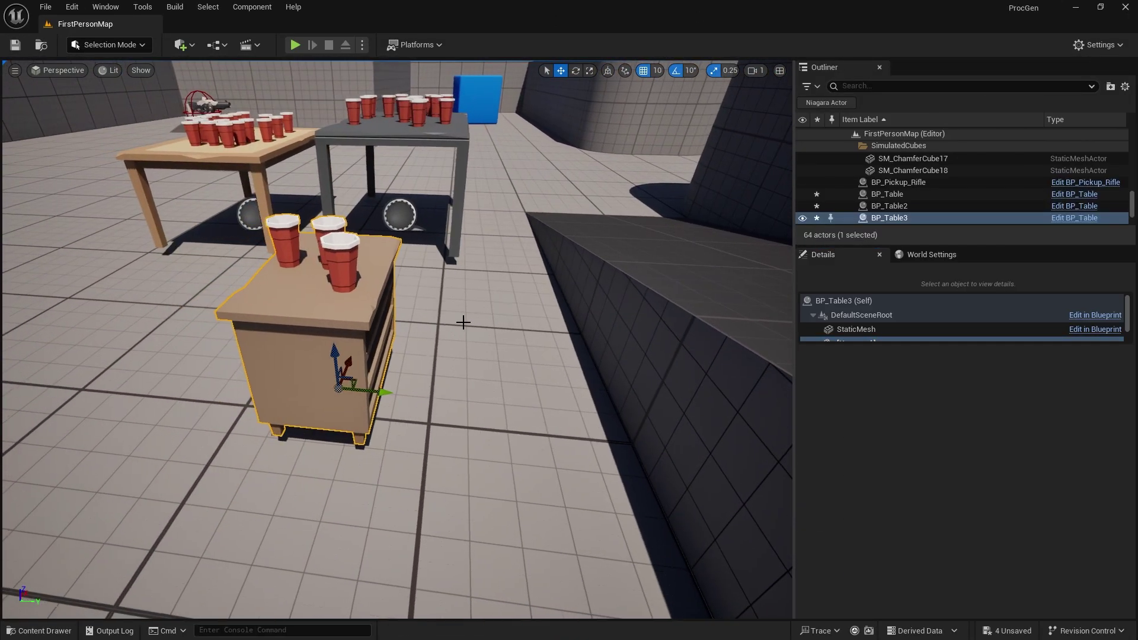
Rotate the whole BP_Table3 dresser actor about its vertical axis to about 80°.
key(e)
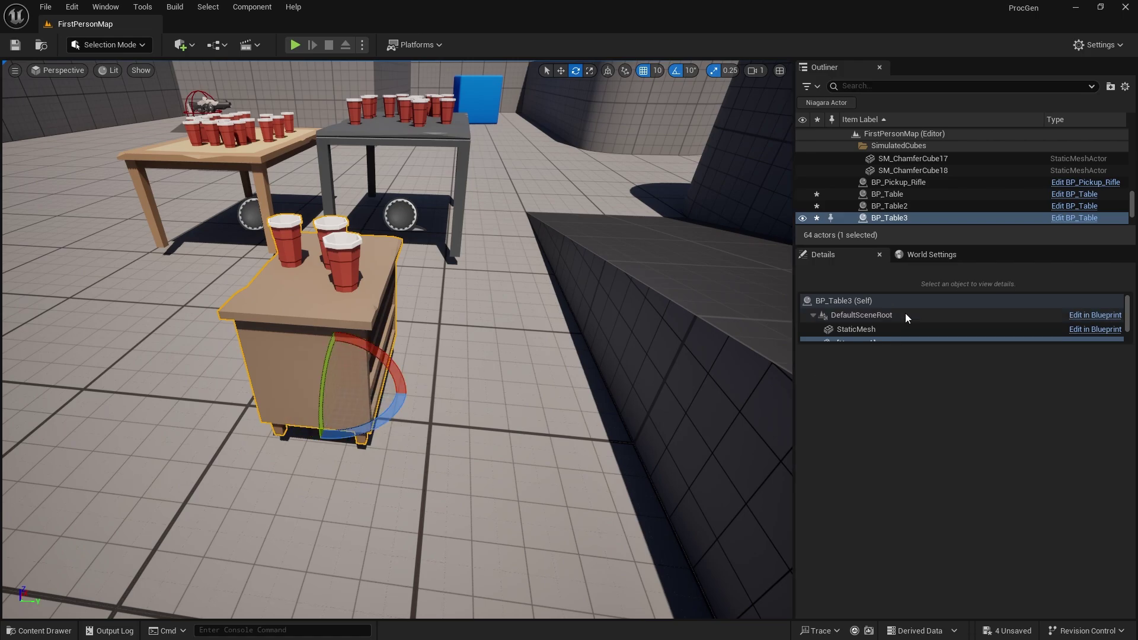
click(865, 302)
mouse_move(382, 430)
mouse_down()
mouse_move(338, 441)
mouse_move(373, 440)
mouse_up()
right_drag(359, 397, 375, 411)
Duplicate the rotated dresser beside the original at about X 787.4, Y 1122.0.
key(w)
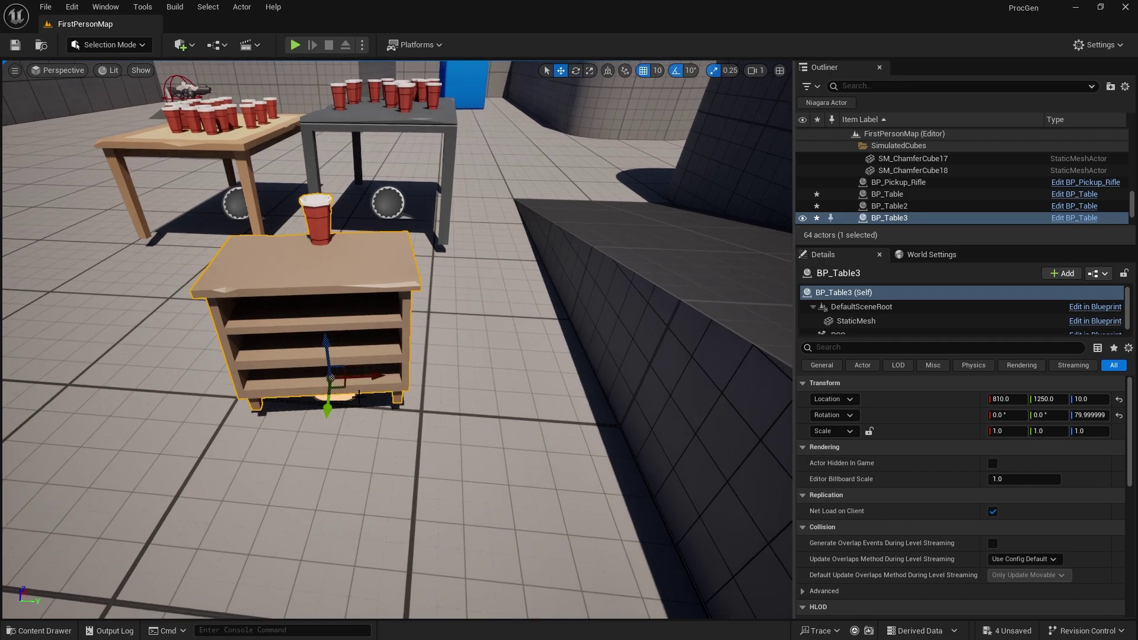
drag(360, 375, 121, 376)
key(f)
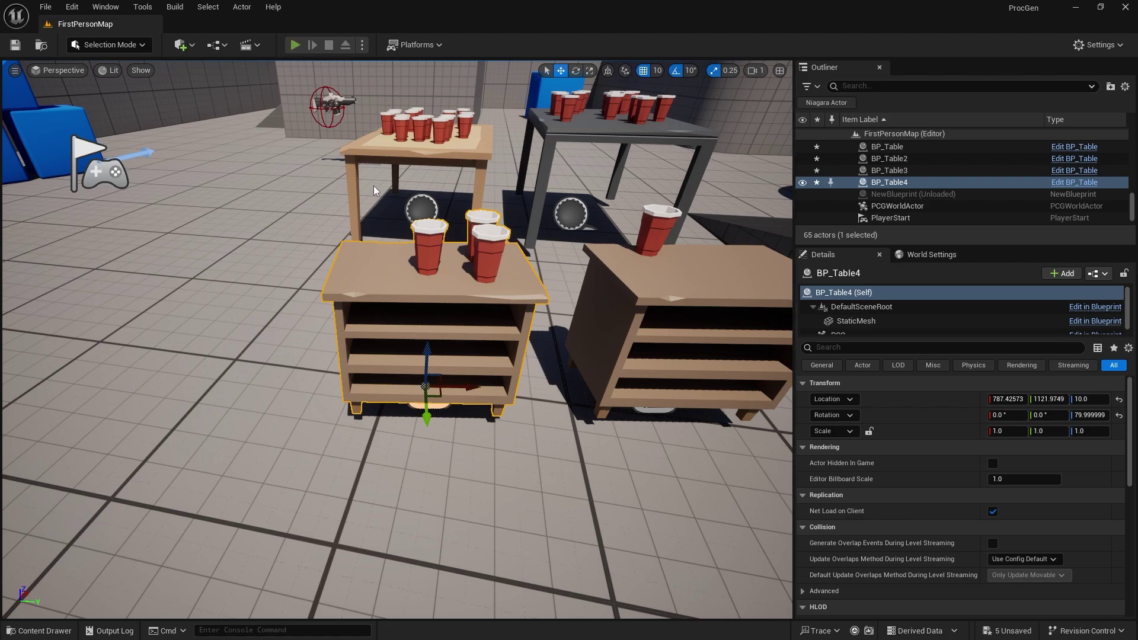
Play the level in the editor and walk around the tables and dressers to examine their spawned cups.
key(alt+p)
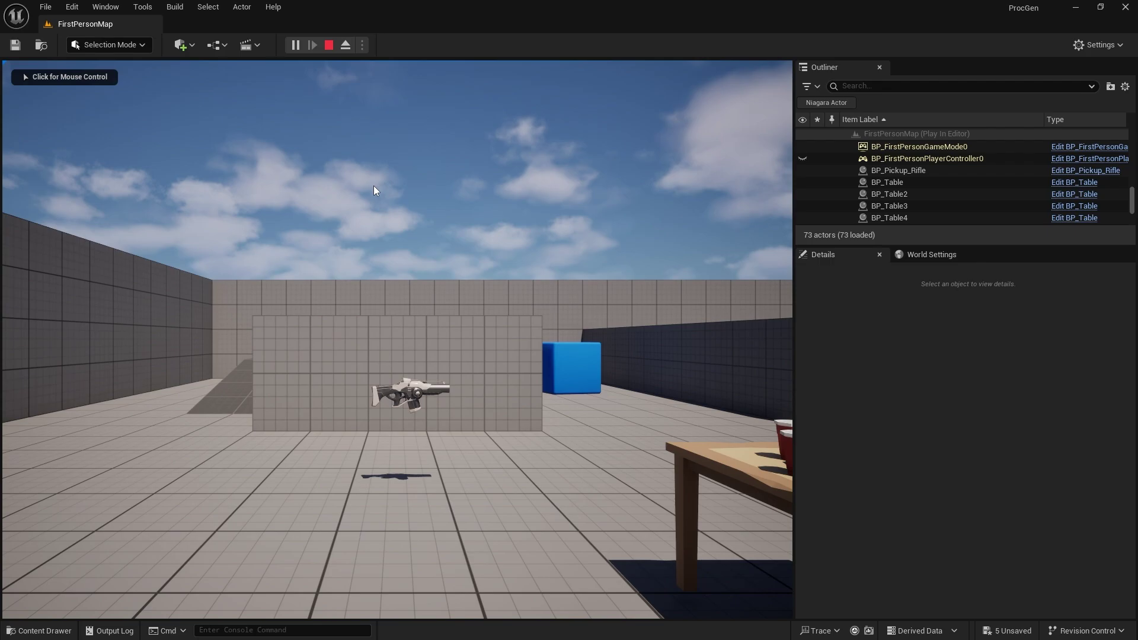
click(276, 138)
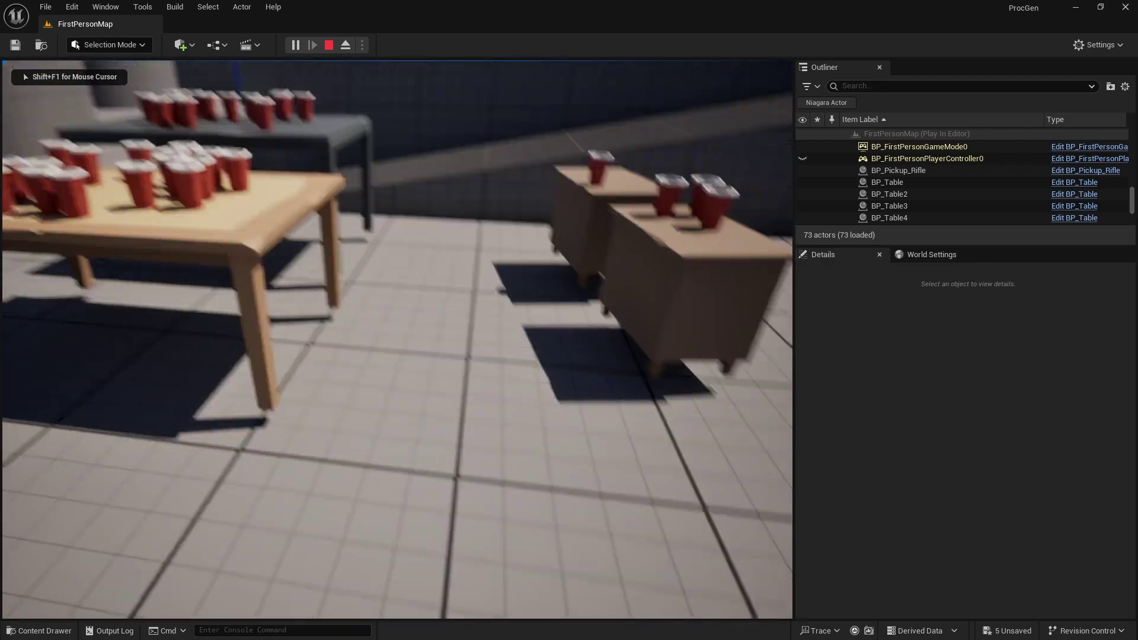
key(w)
key(d)
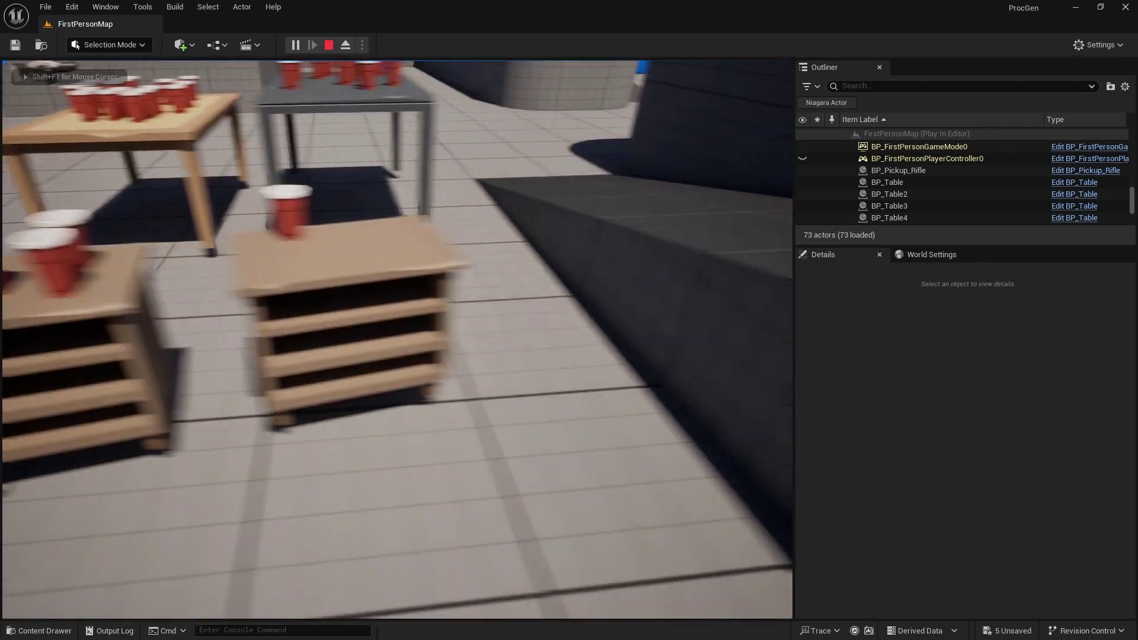
key(w)
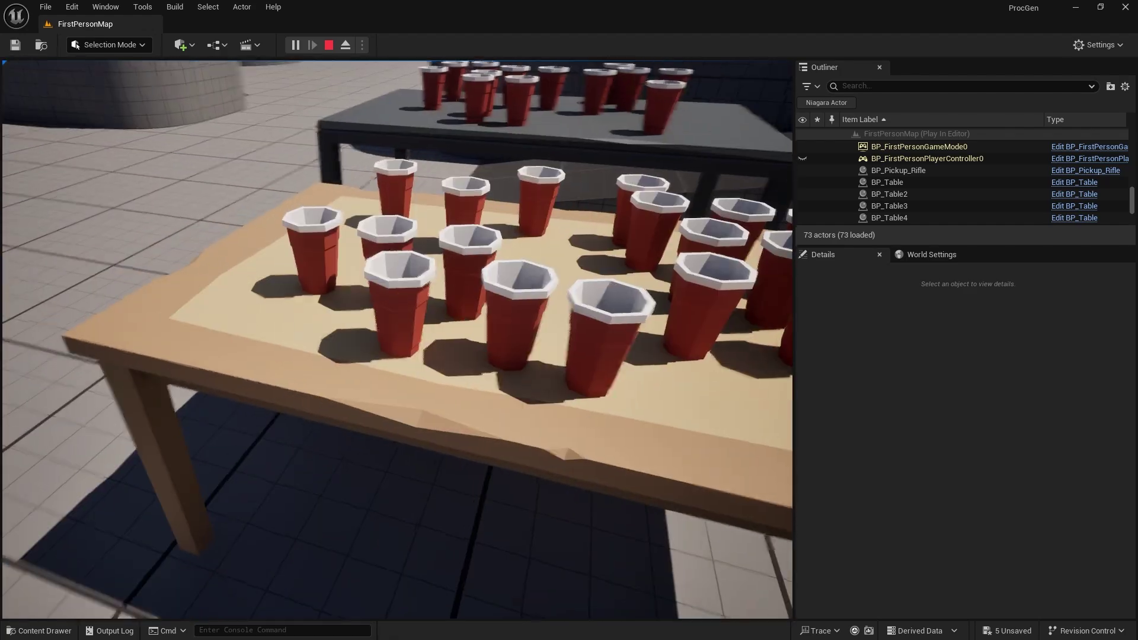